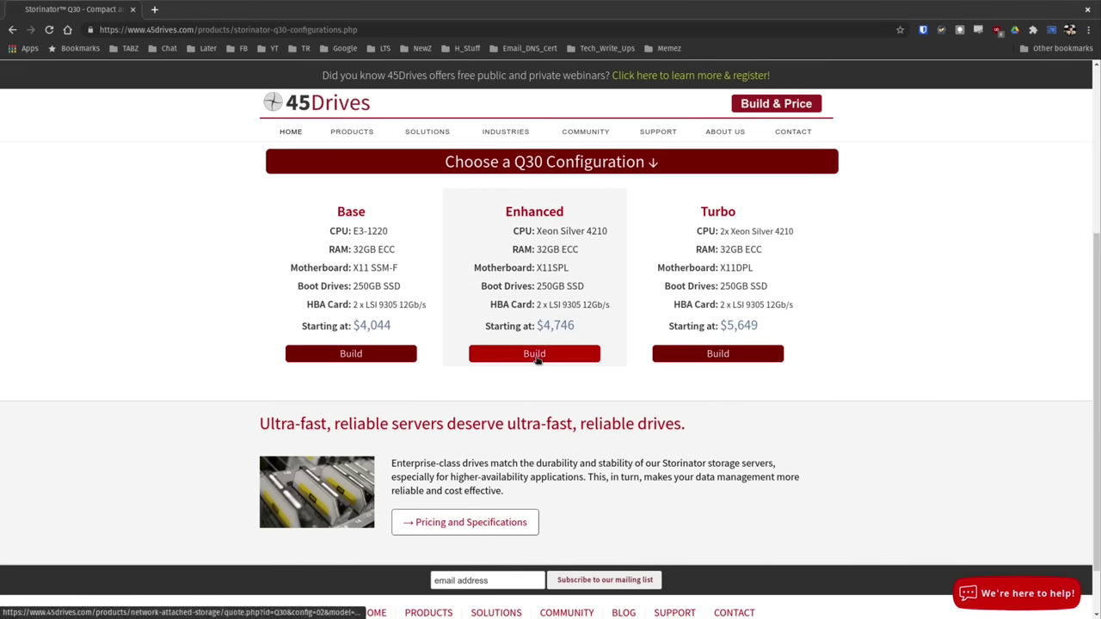
Step: Start a build quote for the Enhanced Storinator Q30 configuration
click(539, 360)
click(560, 225)
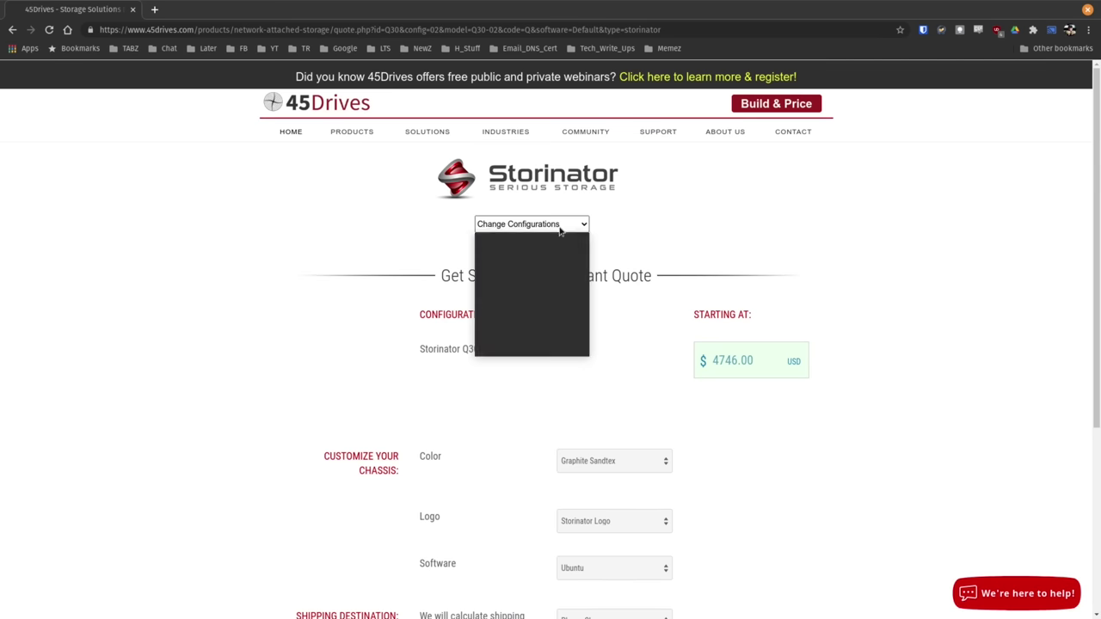
click(732, 283)
Step: Try Your Custom Logo as the chassis logo and switch back to Storinator Logo
scroll(631, 364, down, 3)
click(620, 312)
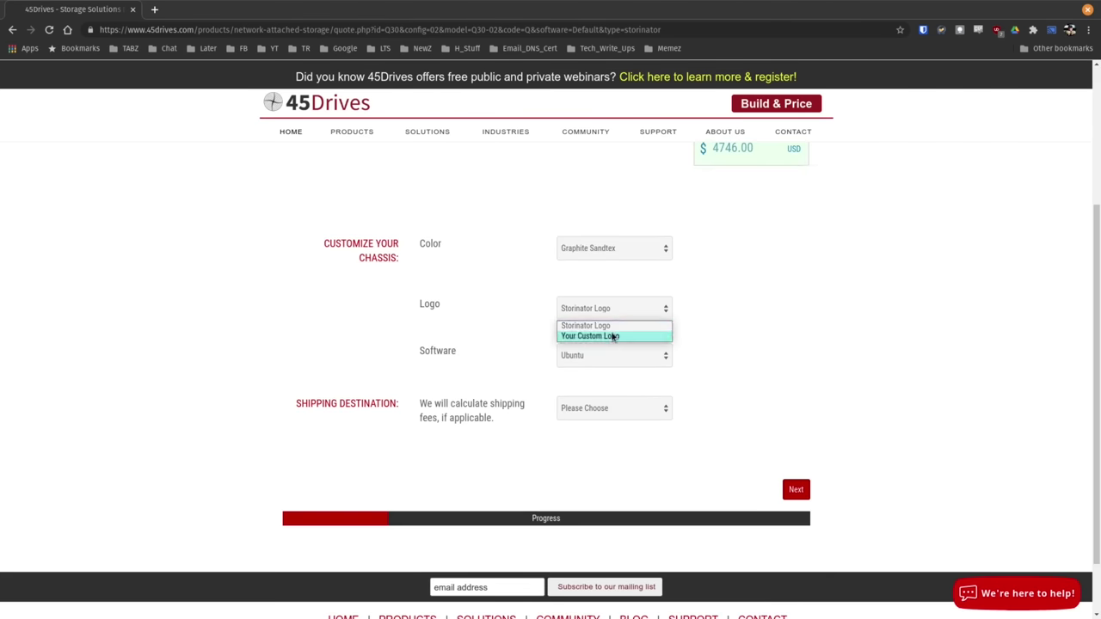
click(613, 337)
click(602, 310)
click(600, 323)
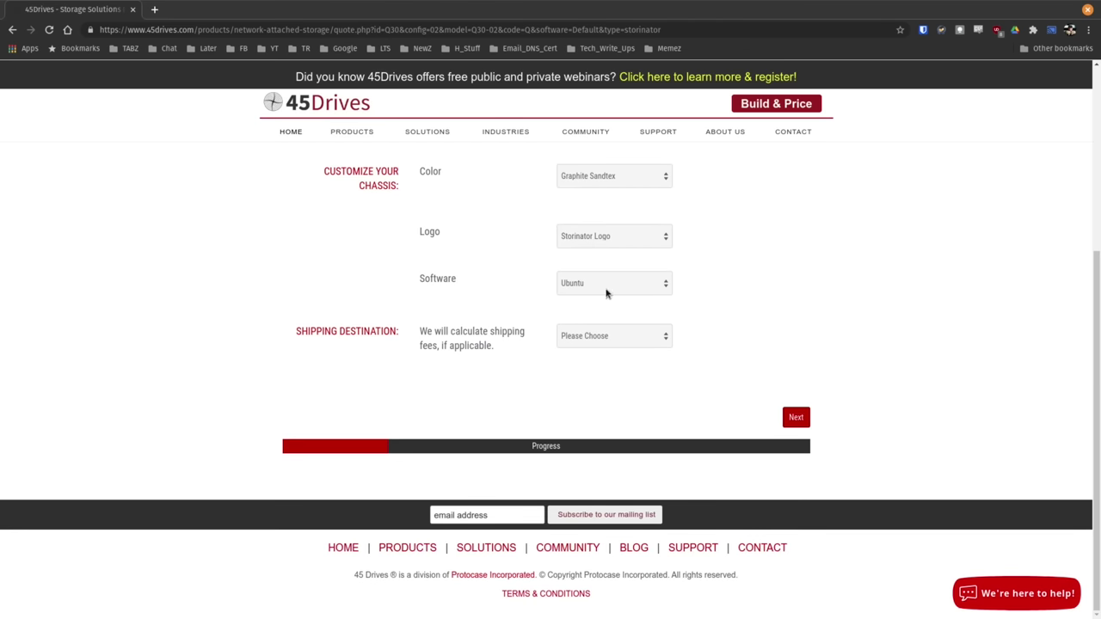
Step: Set the quote's shipping destination to United States and browse the list of states
click(611, 342)
click(568, 361)
click(594, 394)
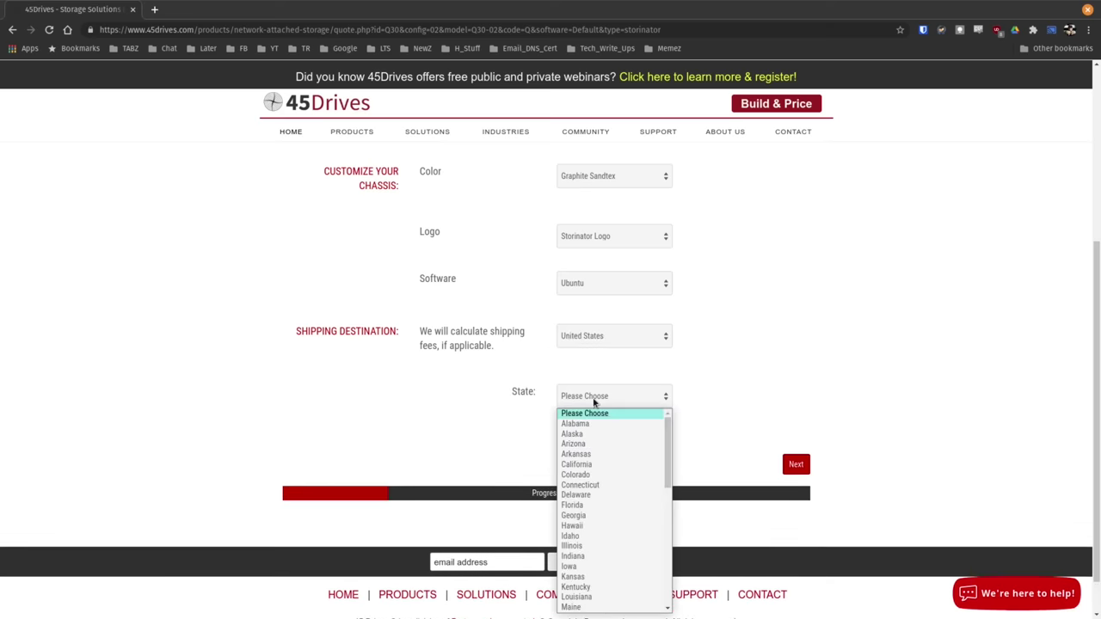
scroll(591, 447, down, 2)
scroll(593, 456, down, 5)
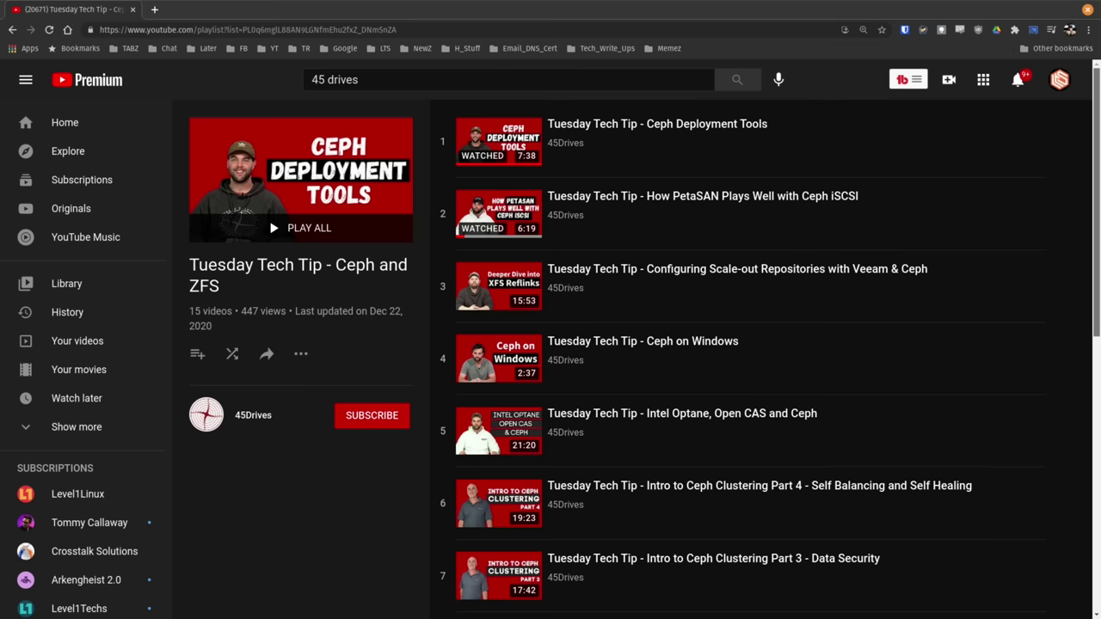
Step: Review the README of the 45Drives cockpit-zfs-manager repository, including its requirements and installation instructions
mouse_move(1094, 258)
mouse_down()
mouse_move(1094, 305)
mouse_move(1091, 252)
mouse_up()
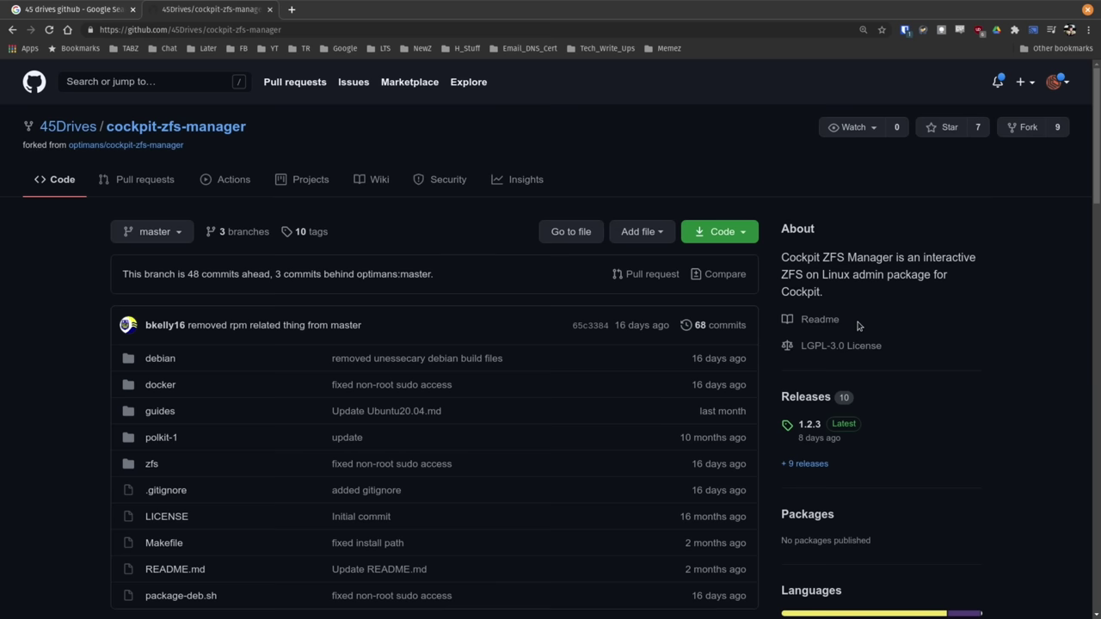
scroll(857, 325, down, 6)
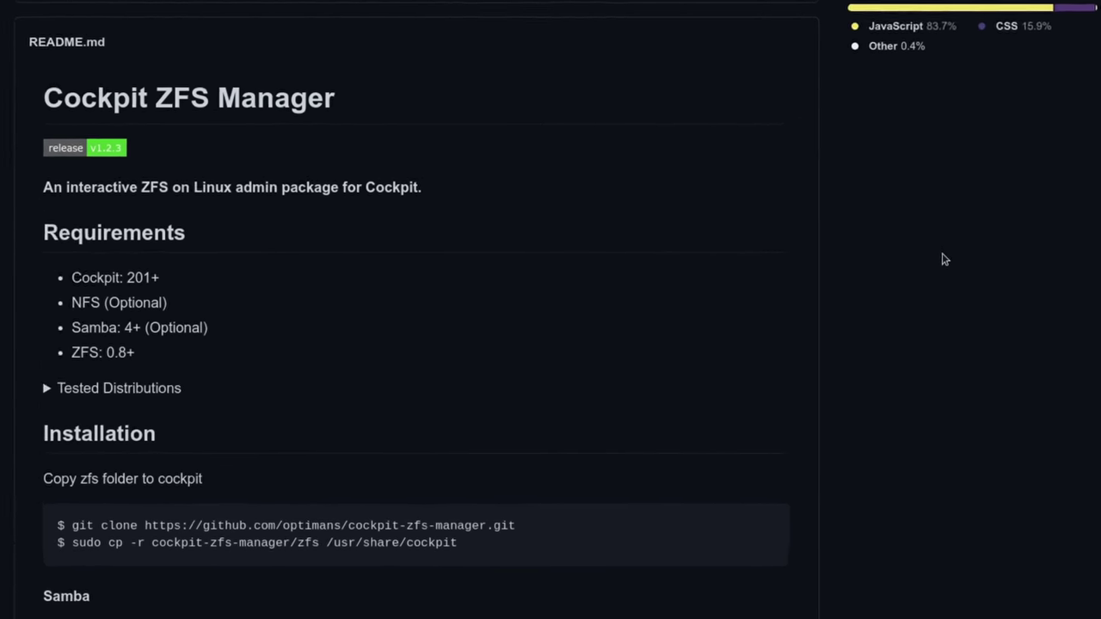
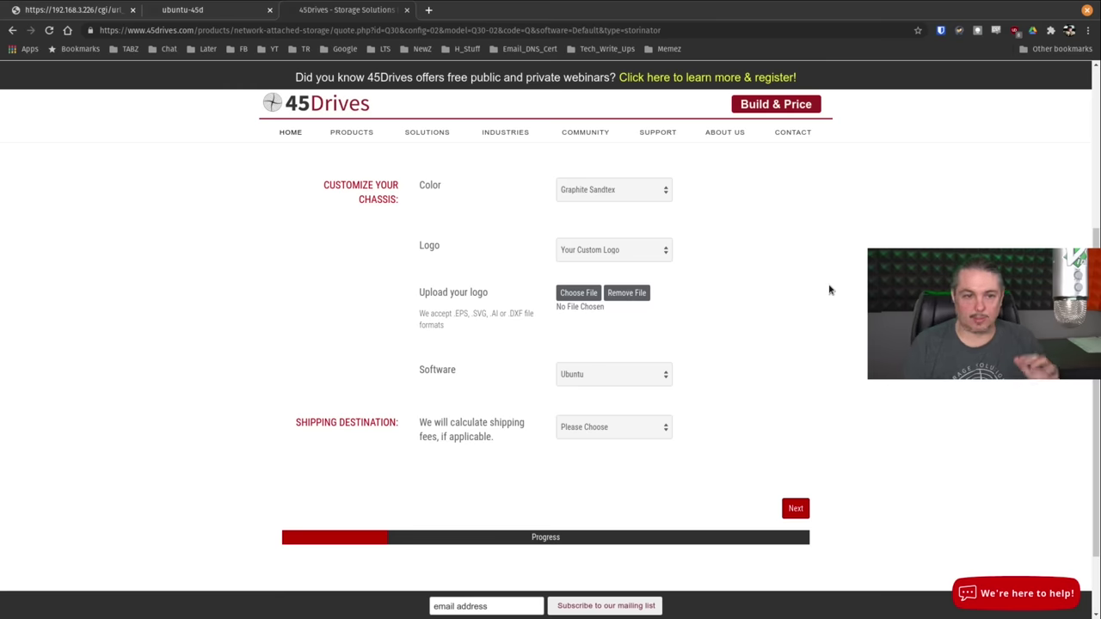
Step: Keep Your Custom Logo as the chassis logo and set the preinstalled software to No OS
click(668, 251)
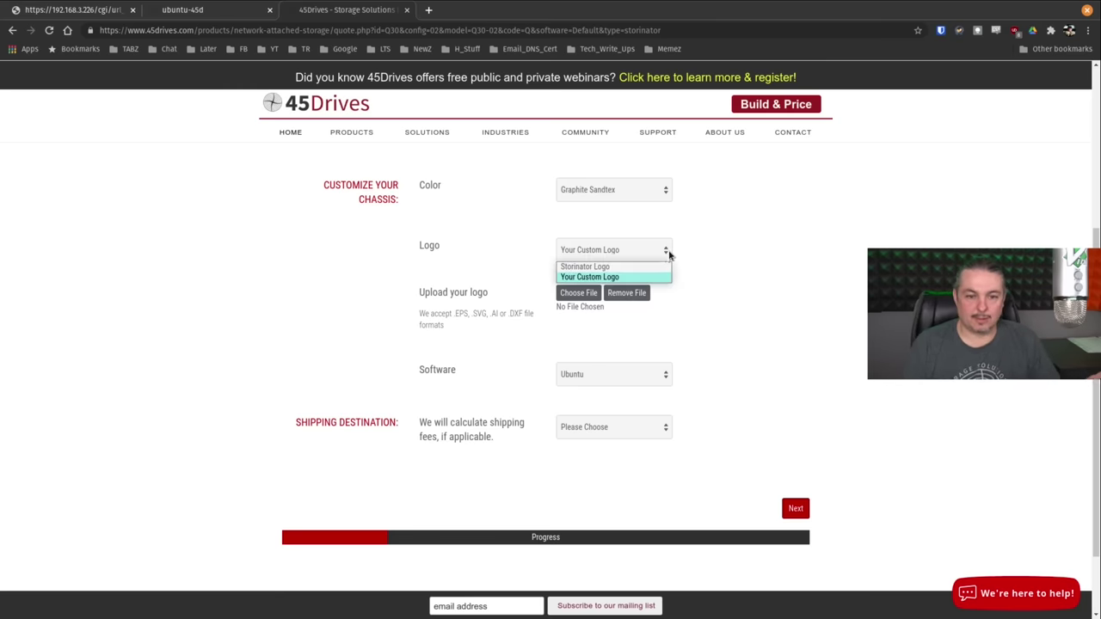
click(591, 277)
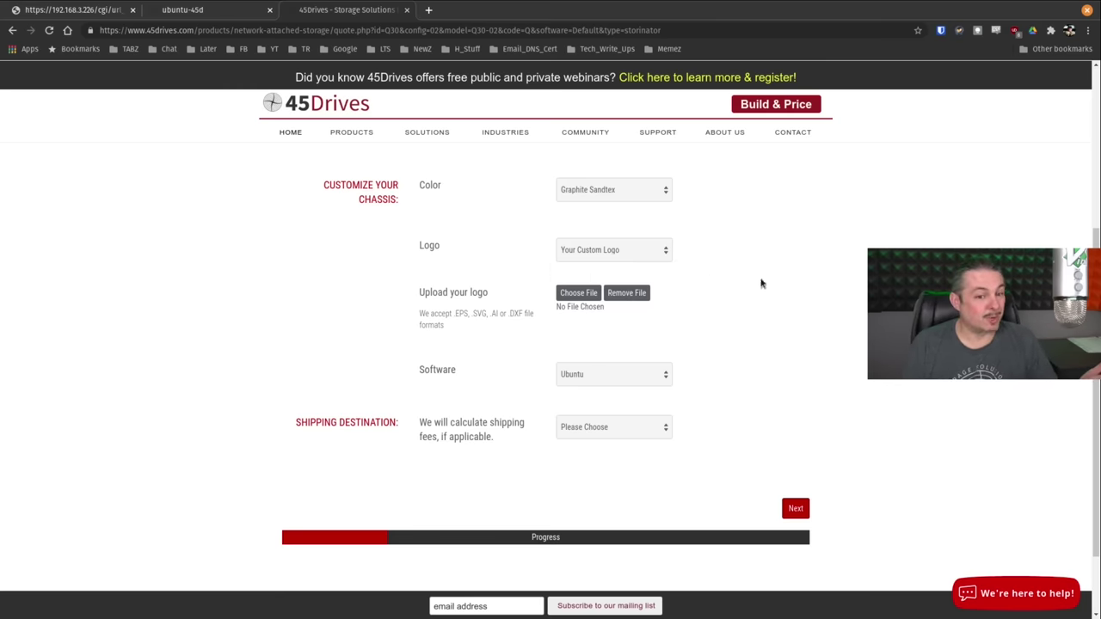
scroll(787, 339, down, 2)
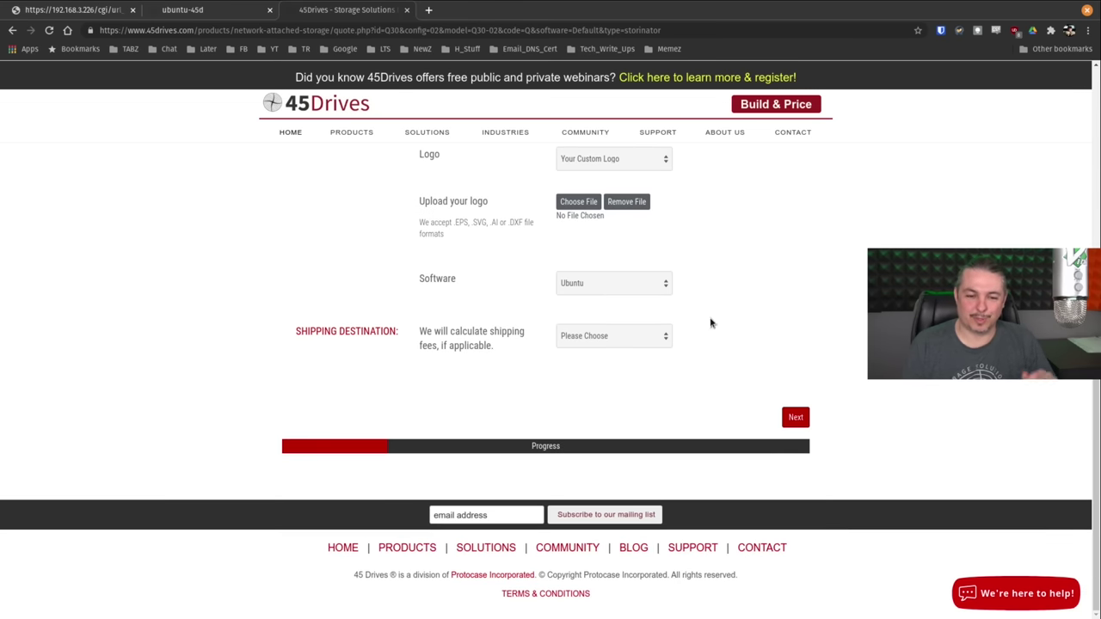
click(604, 288)
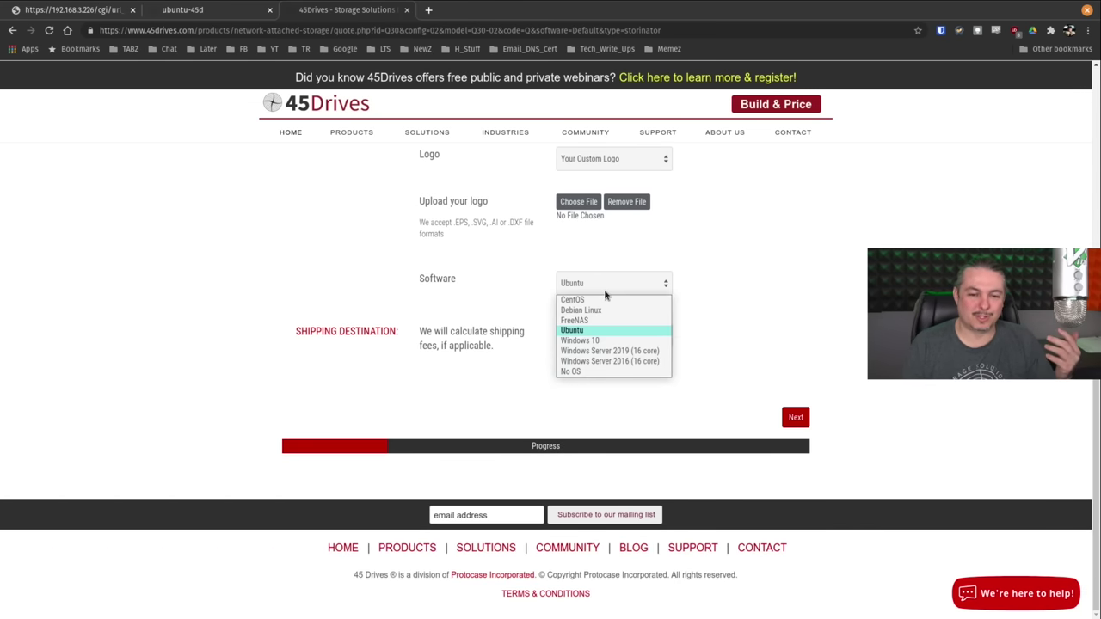
click(640, 371)
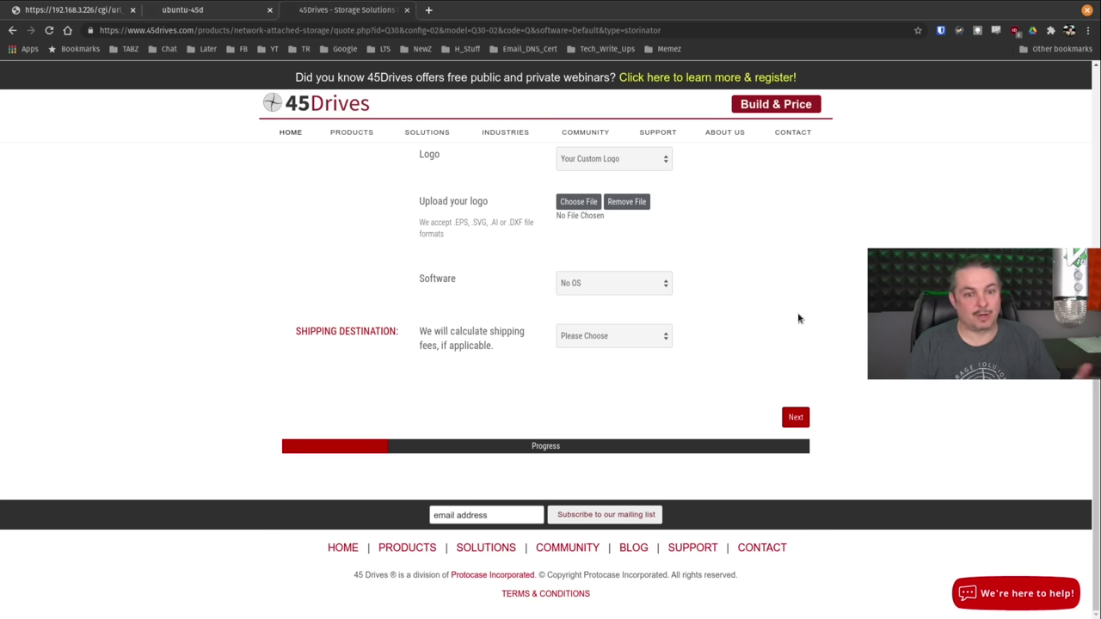
click(595, 285)
key(Up)
key(Up)
key(Up)
key(Up)
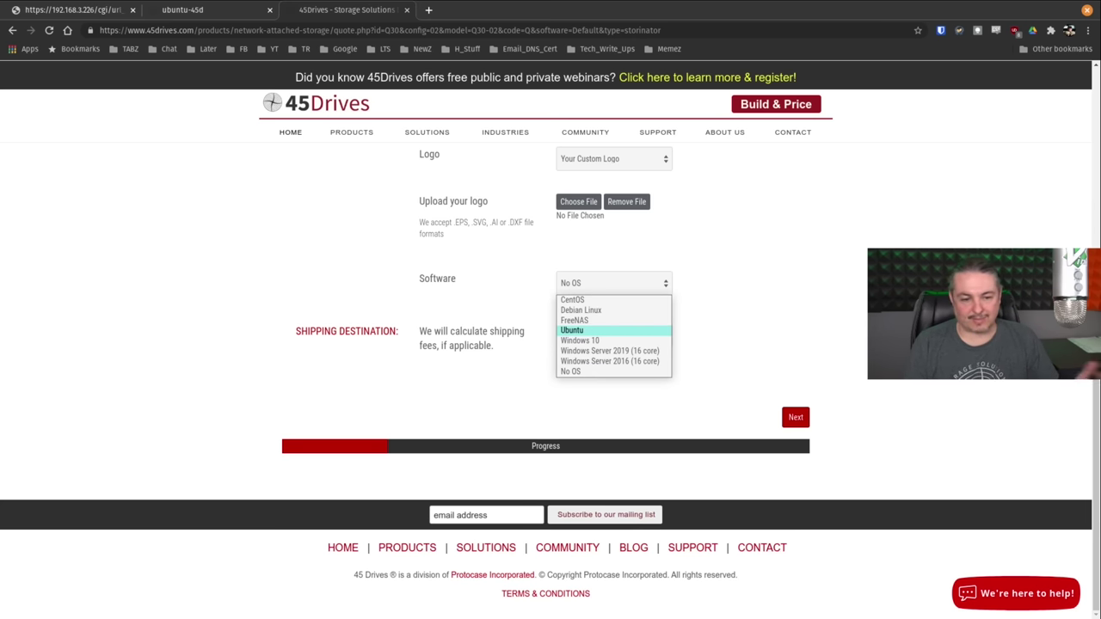
key(Escape)
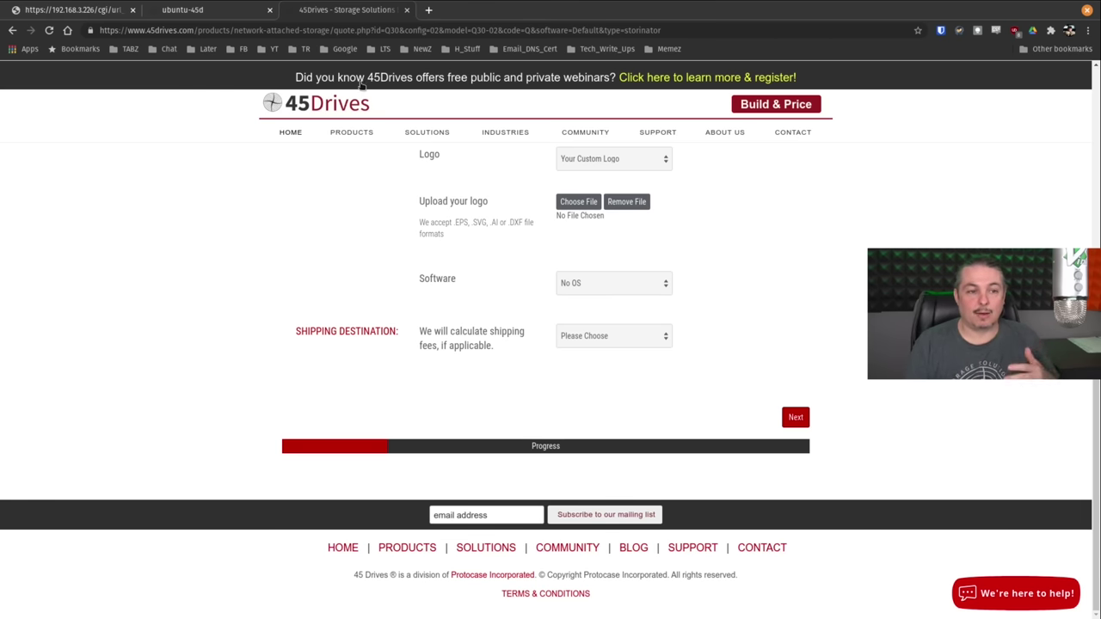
Step: On the Supermicro management page, launch the server's remote console for a look at its screen and close it
click(95, 9)
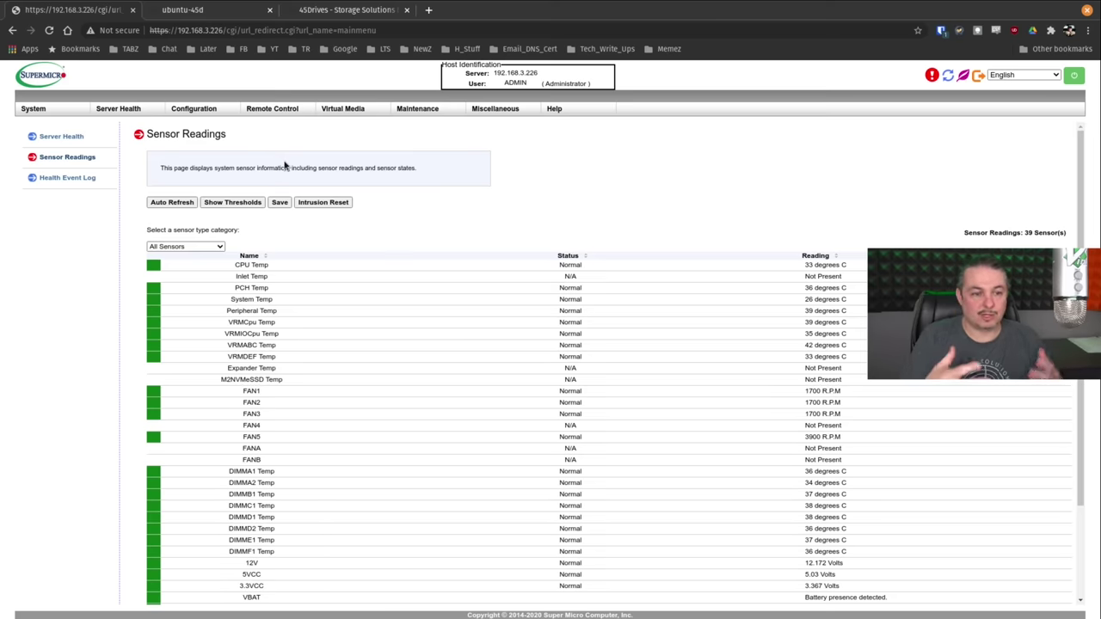
click(273, 112)
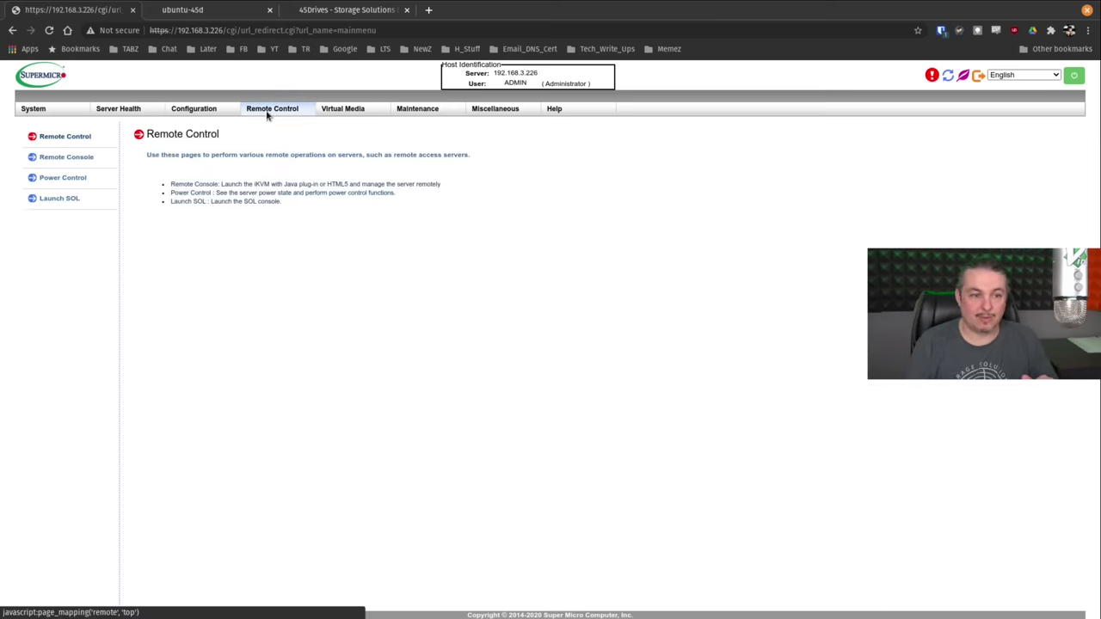
mouse_move(277, 113)
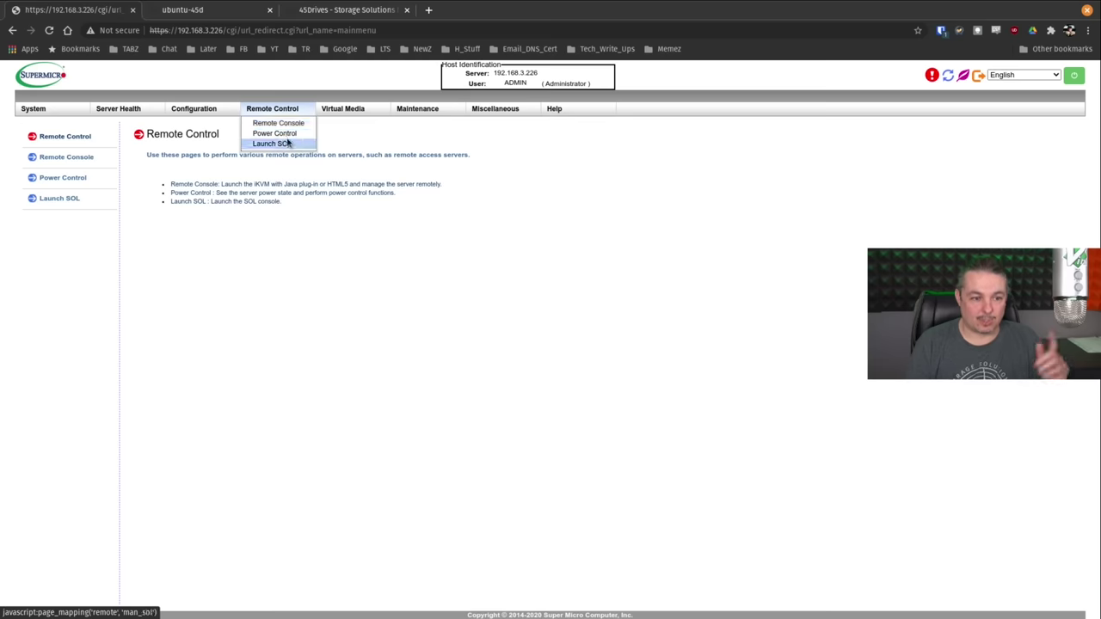
click(296, 127)
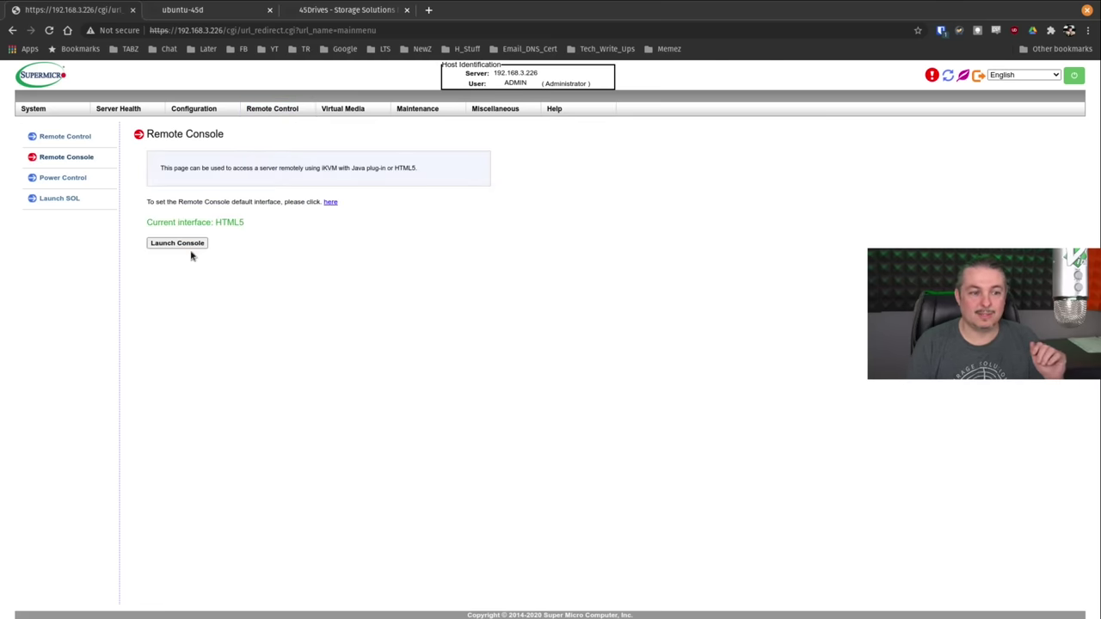
click(182, 247)
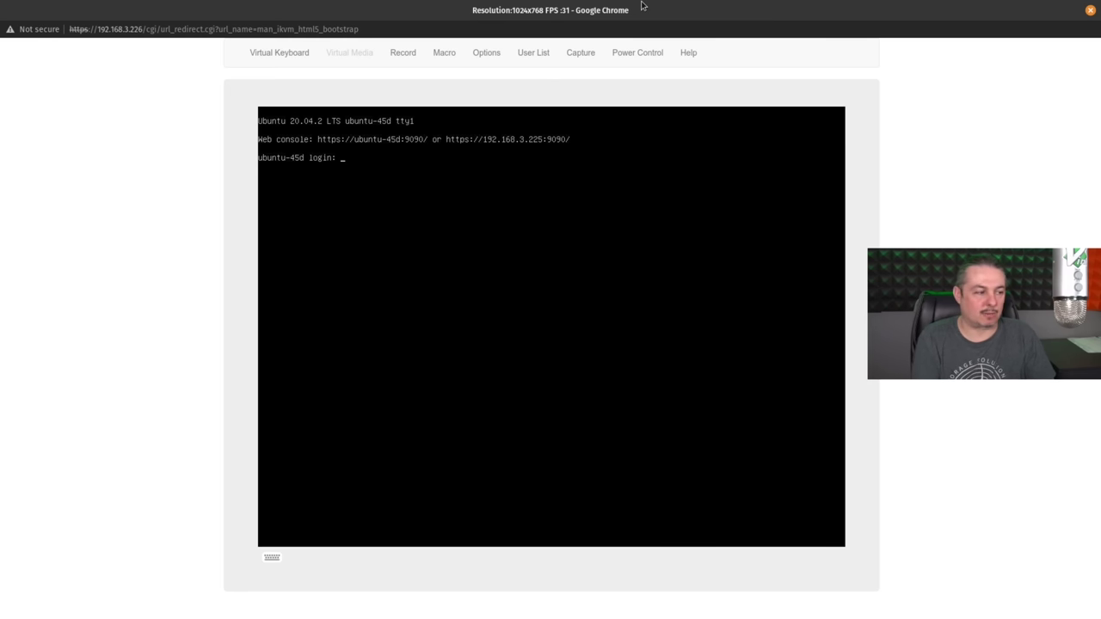
click(1090, 11)
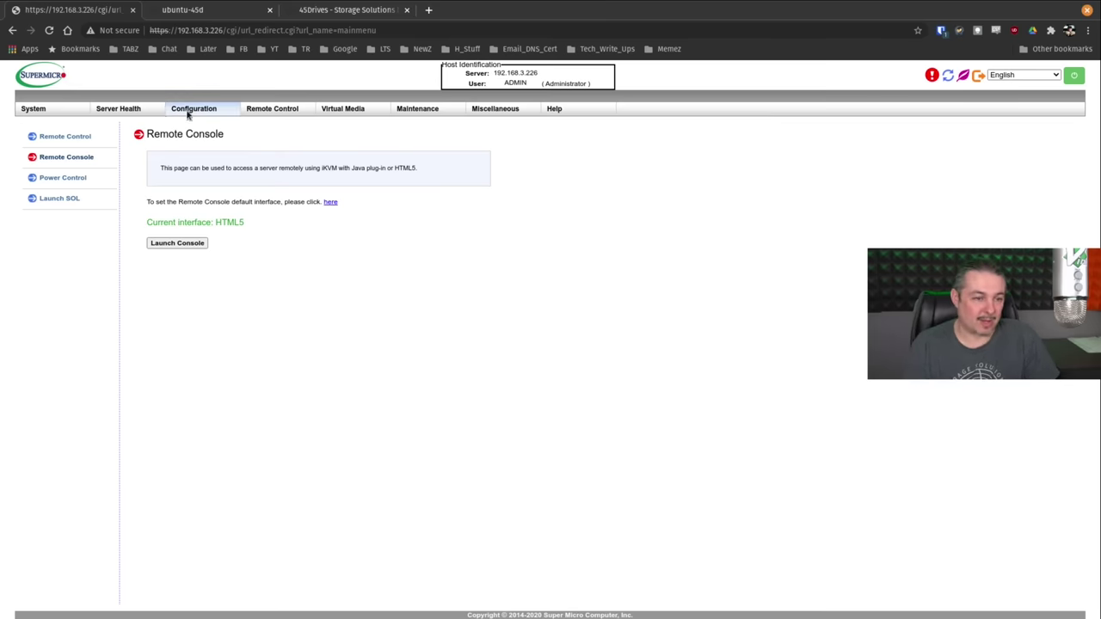
Step: View the Active Directory role group settings in the Supermicro configuration
mouse_move(189, 112)
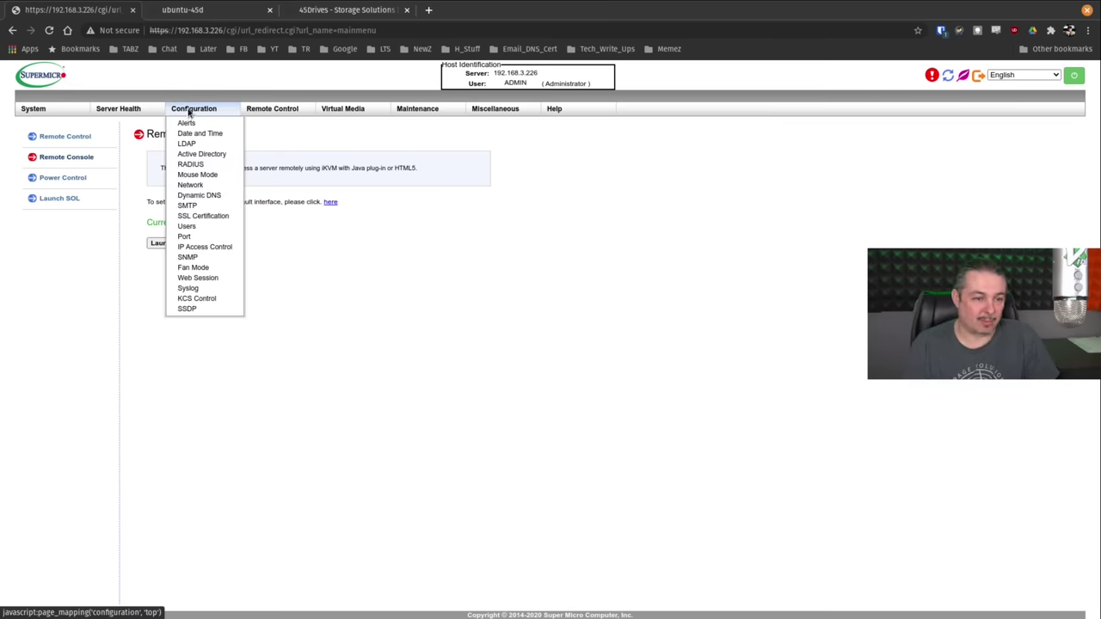
click(209, 156)
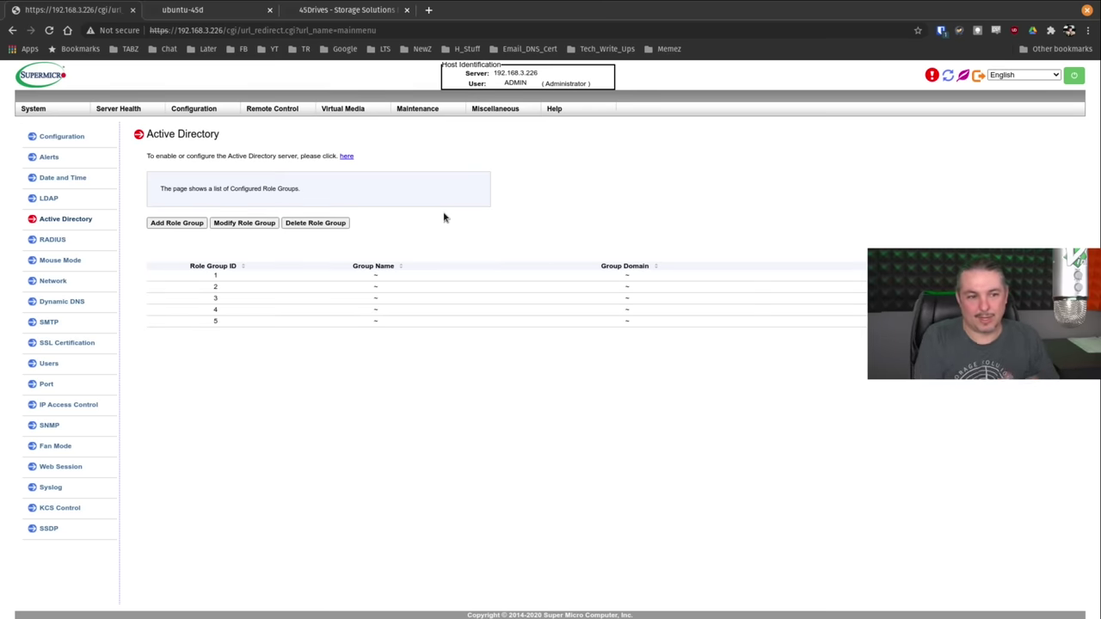
Step: Log in to the Houston Command Center, filling the user name and password from the saved 45Drives Bitwarden entry
click(210, 16)
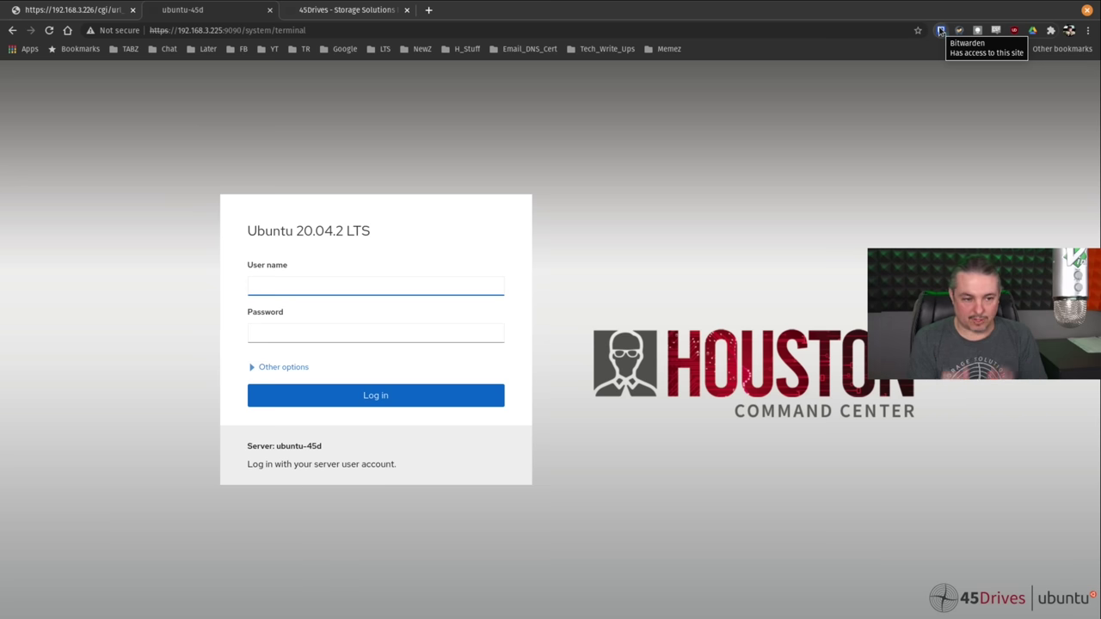
click(942, 31)
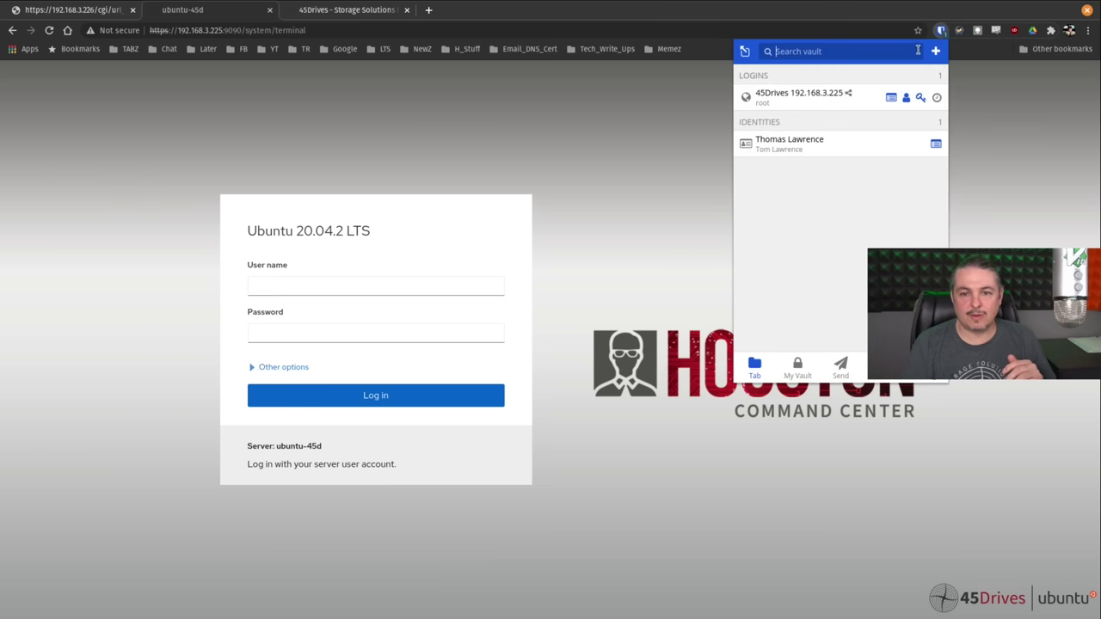
click(812, 107)
click(383, 396)
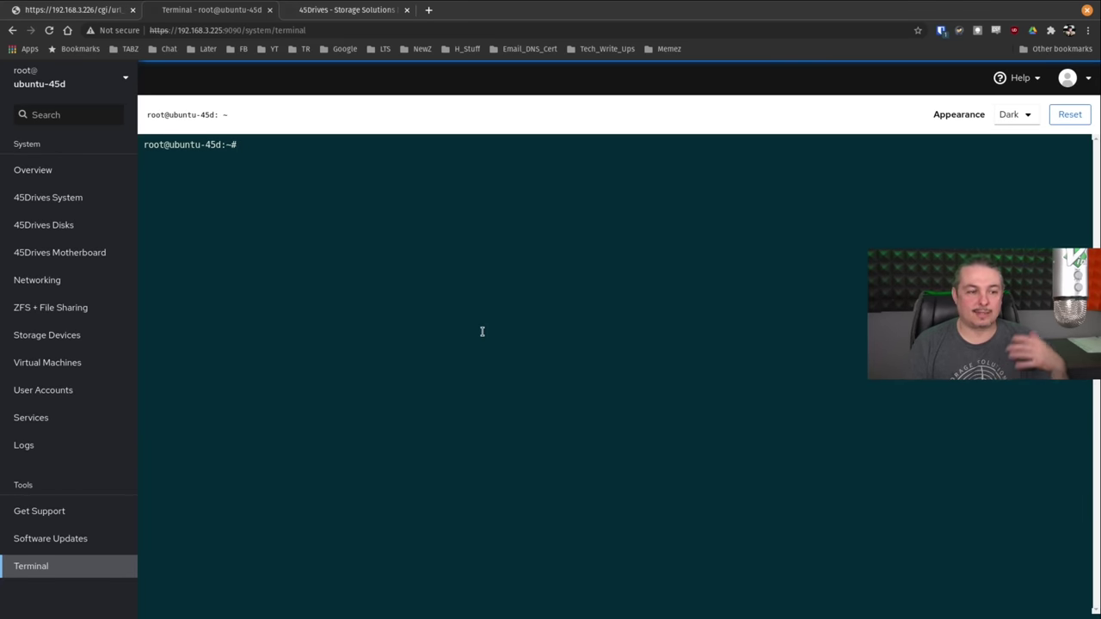
Step: View the system overview and expand YouTubeLivePool under ZFS + File Sharing to examine its file systems
click(43, 170)
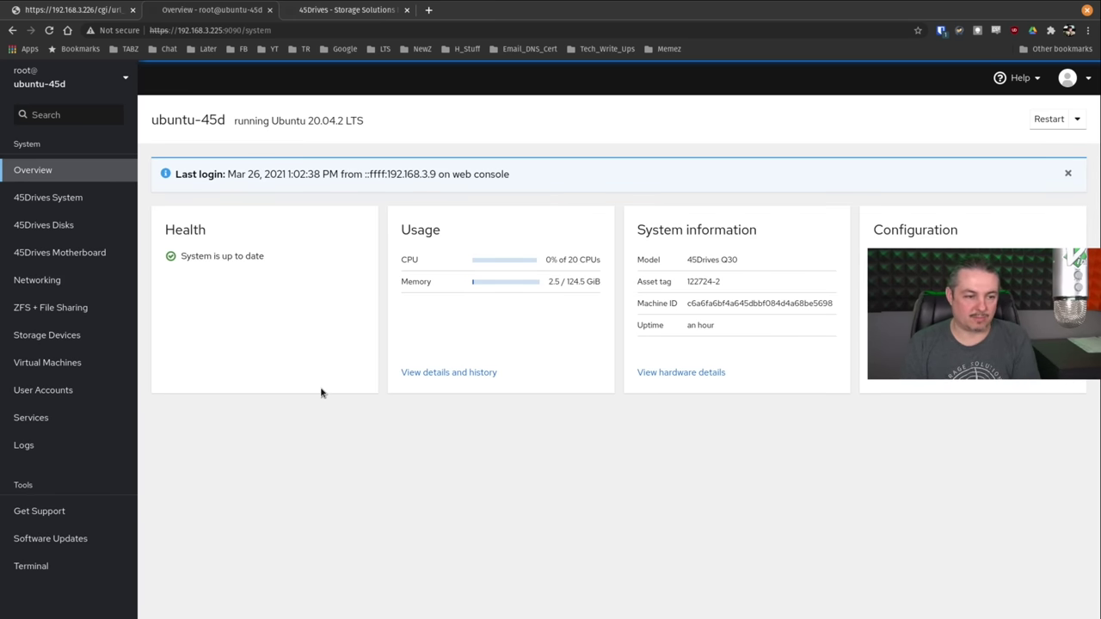
click(55, 307)
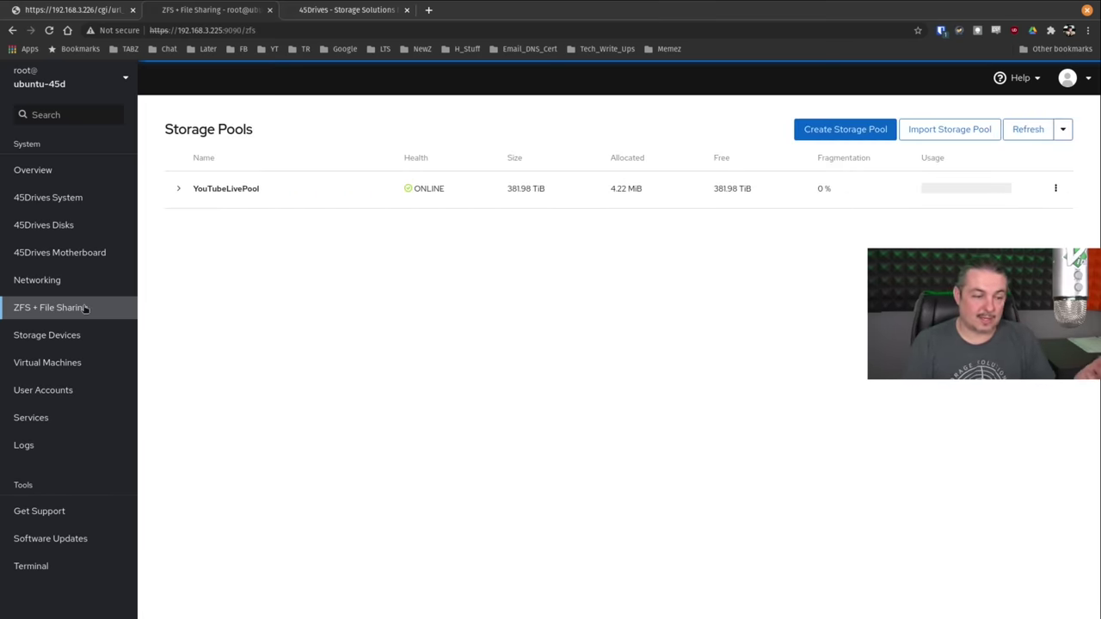
click(179, 189)
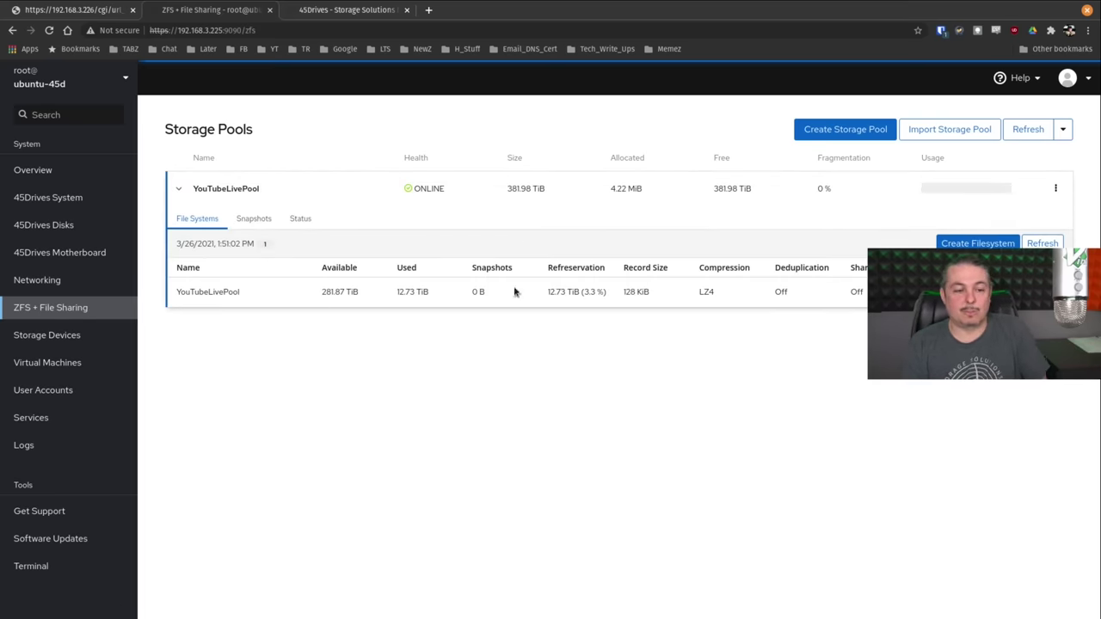
Step: Run zpool status in the web terminal and highlight the pool name YouTubeLivePool in the output
click(90, 566)
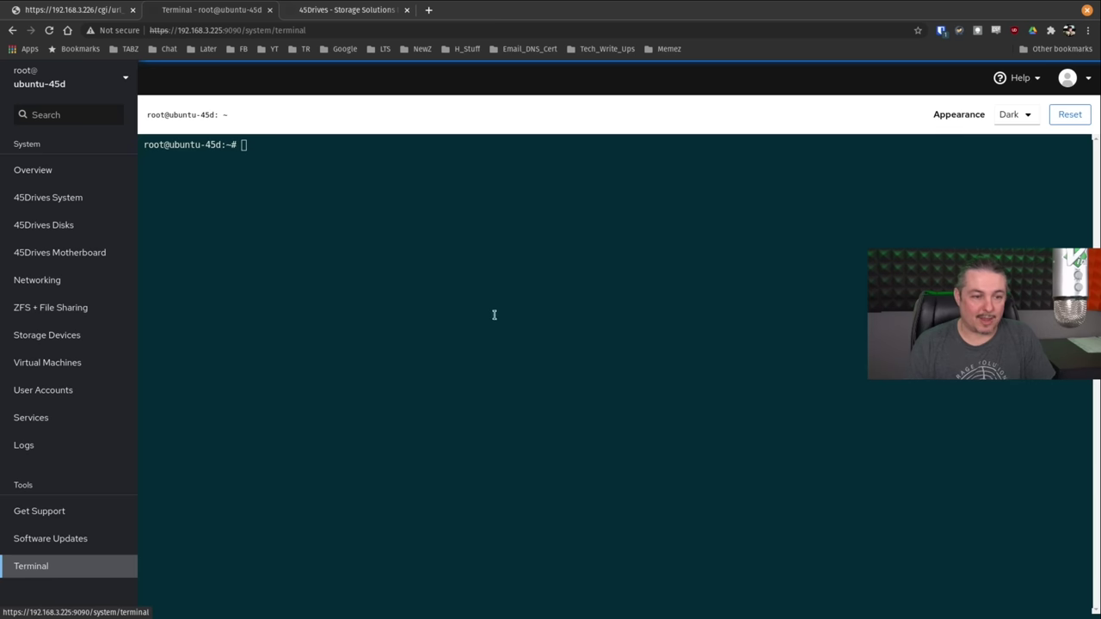
click(593, 417)
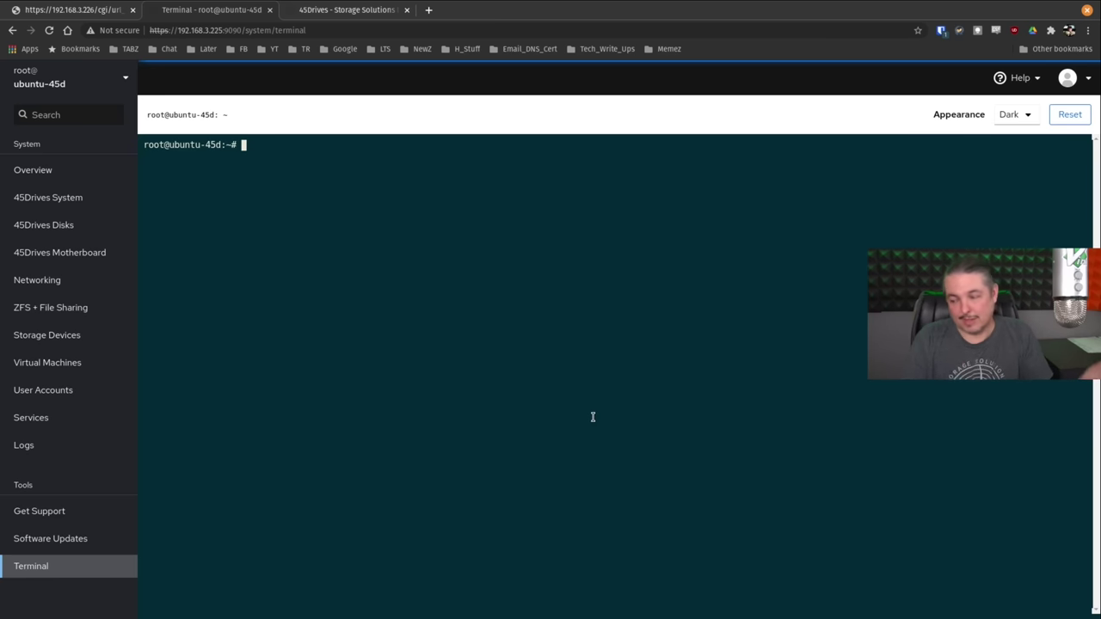
text(zpol)
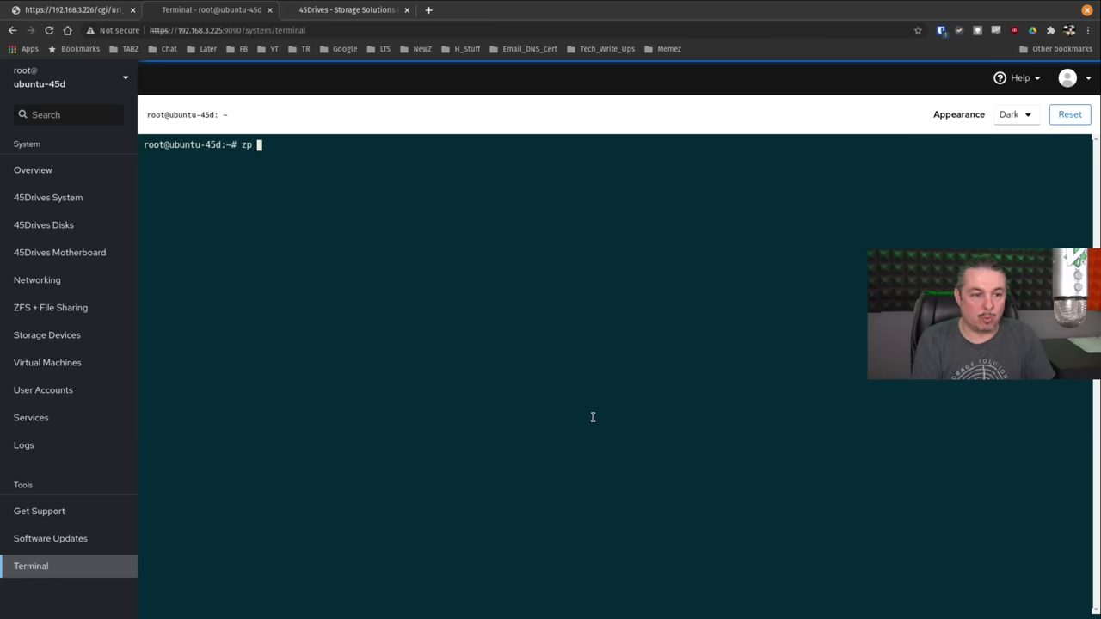
text(l status)
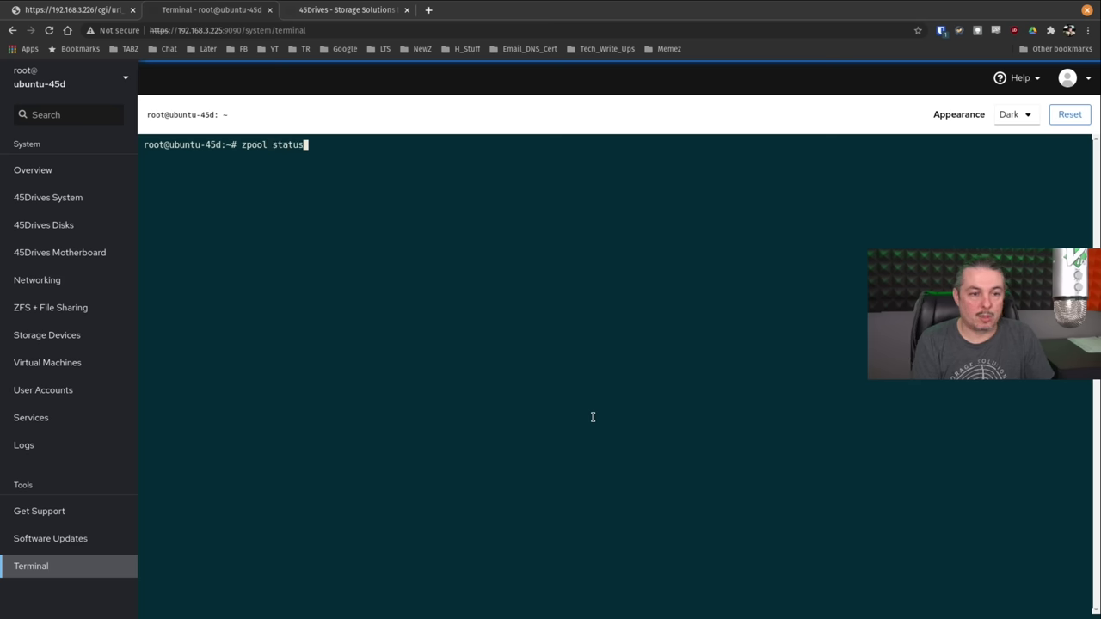
key(Return)
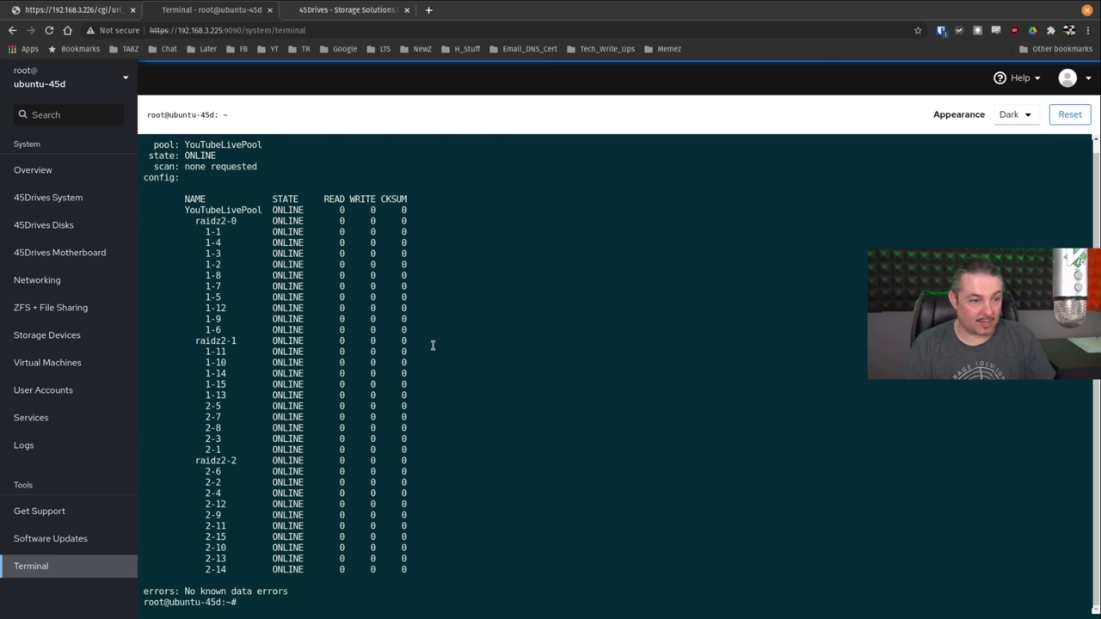
double_click(199, 212)
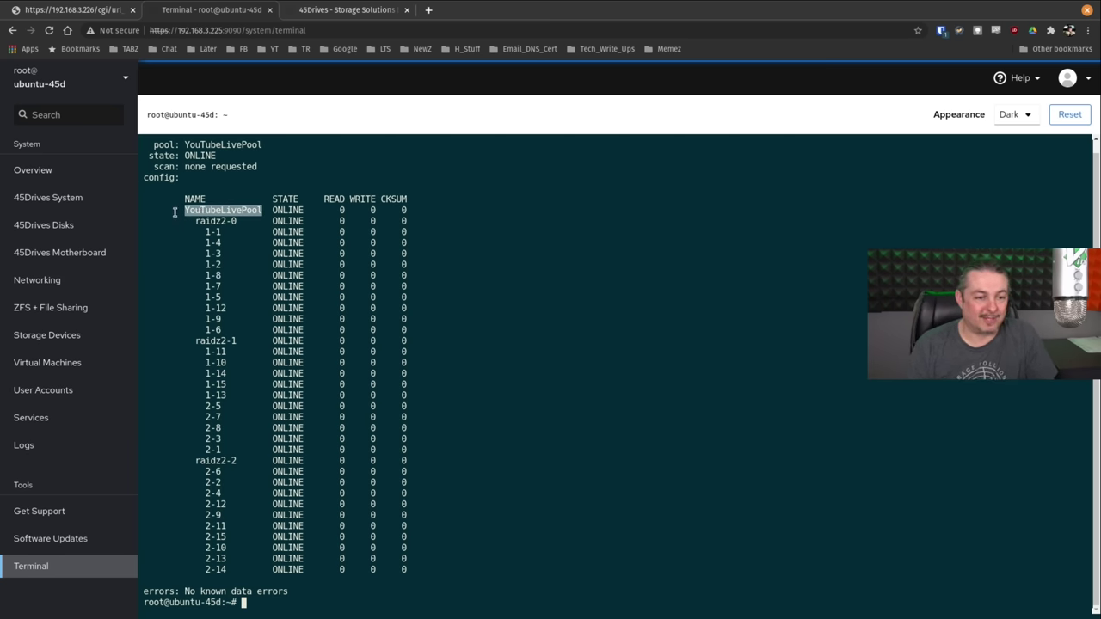
Step: Highlight the YouTubeLivePool entry in the zpool status output, then clear the highlight
drag(184, 212, 274, 207)
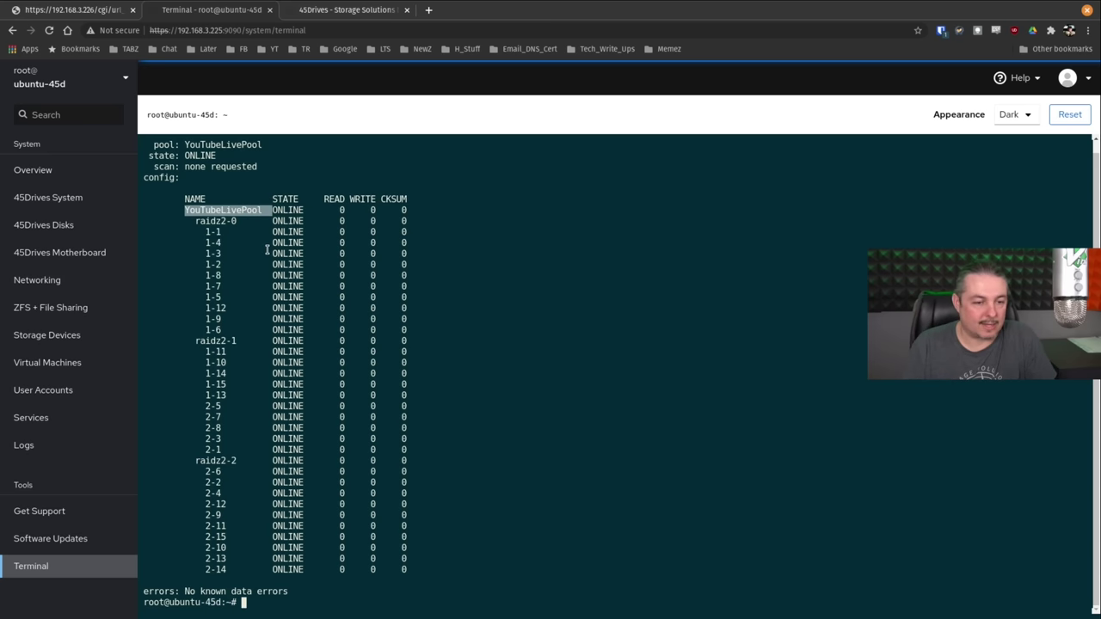
click(170, 224)
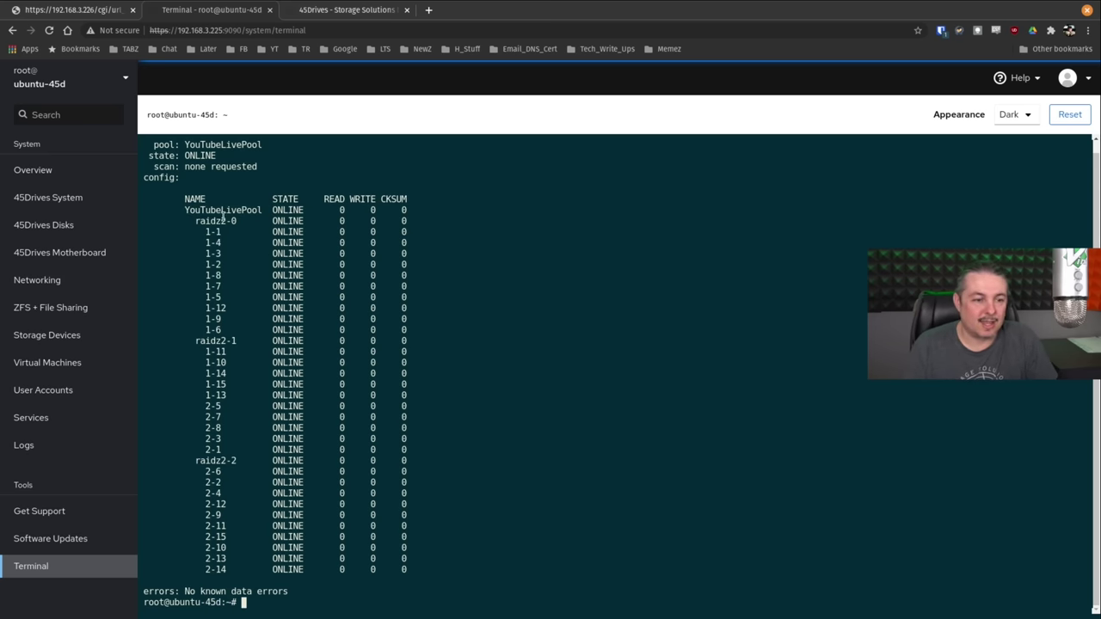
Step: Open the 45Drives Disks page and view the disk details for bays 2-6, 2-9 and 2-12
click(42, 227)
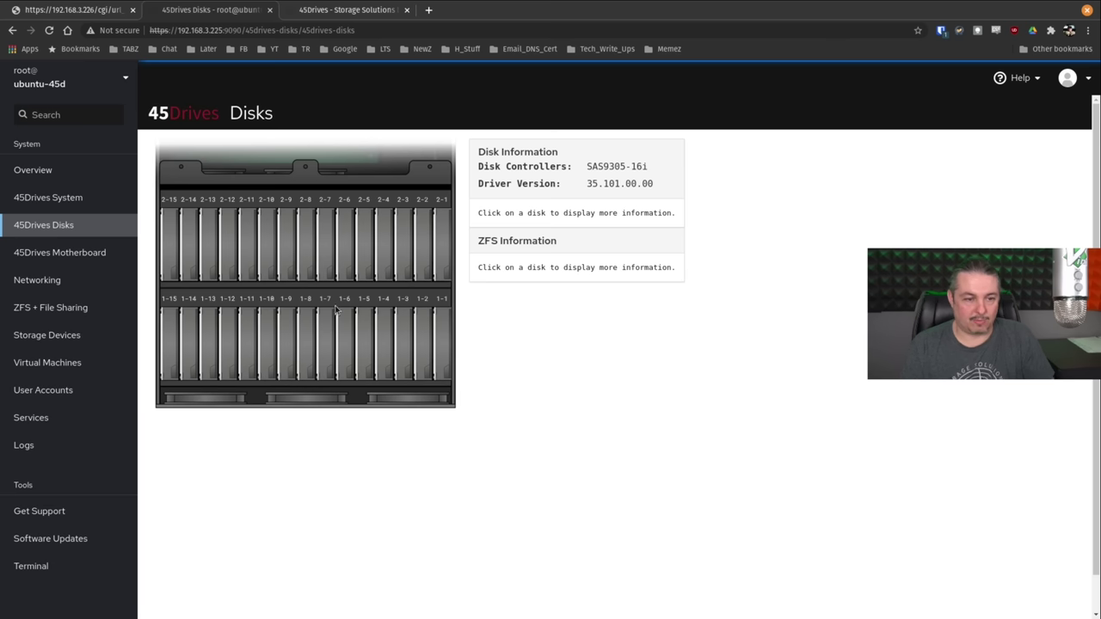
click(335, 273)
click(342, 265)
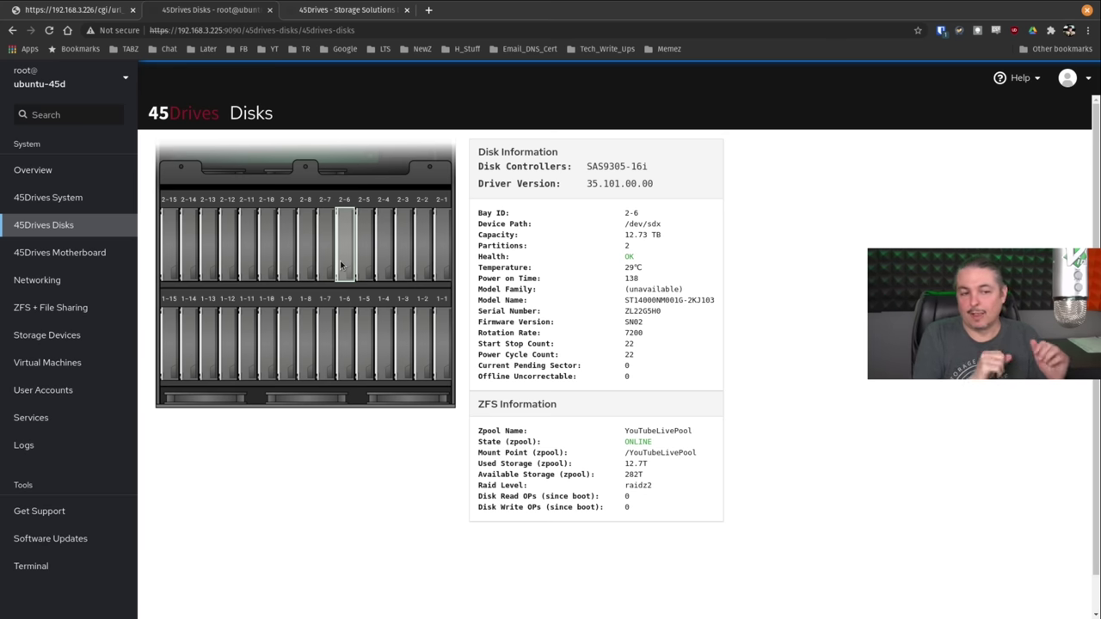
click(53, 279)
click(70, 228)
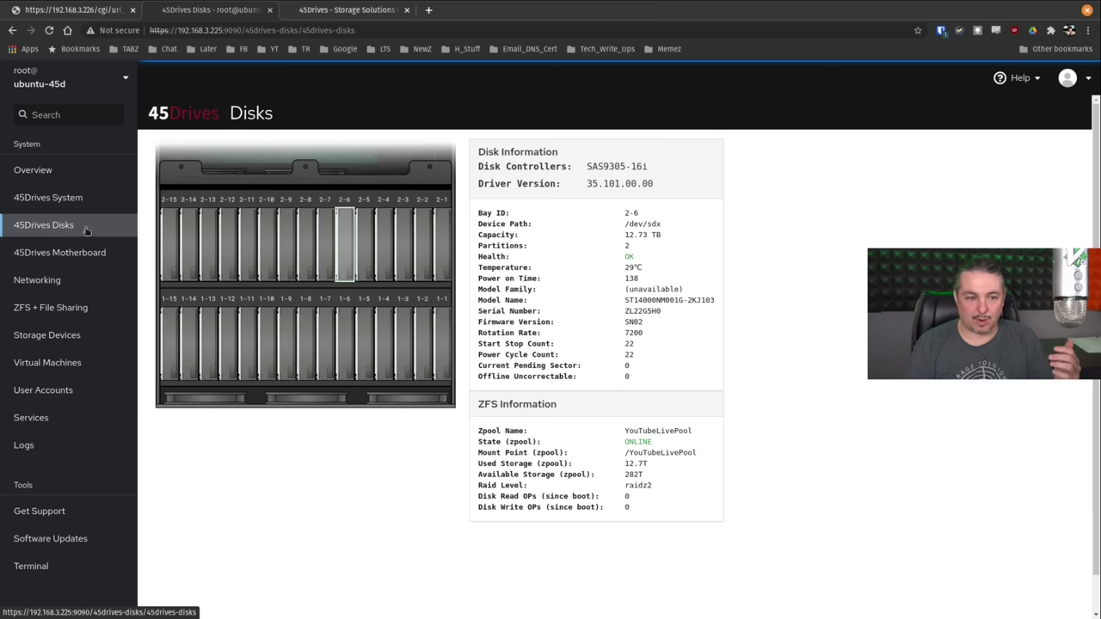
click(283, 259)
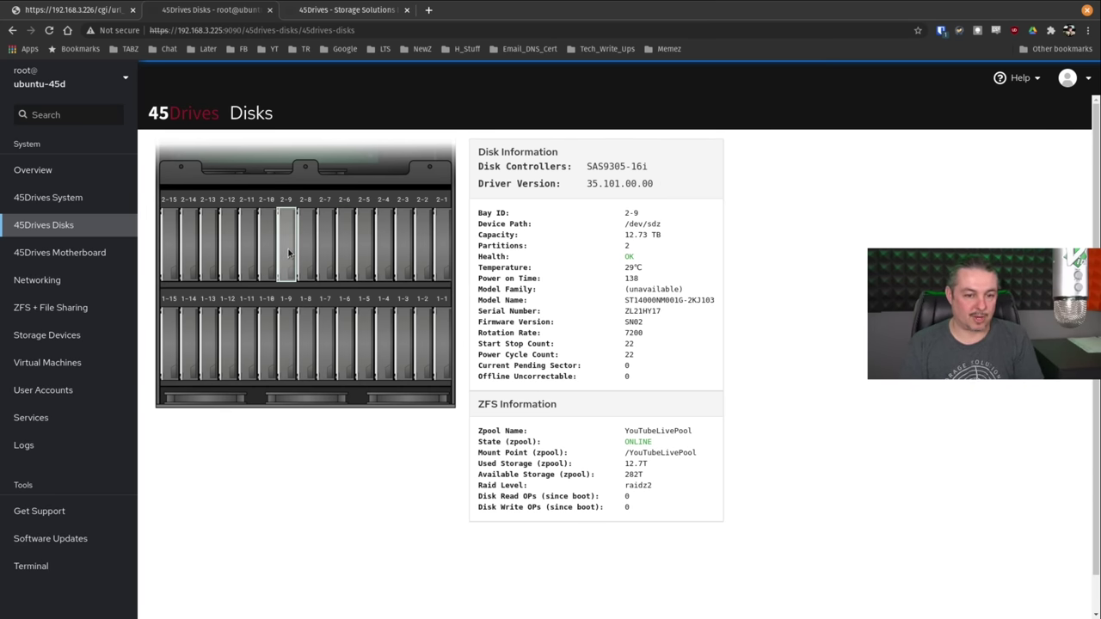
click(442, 355)
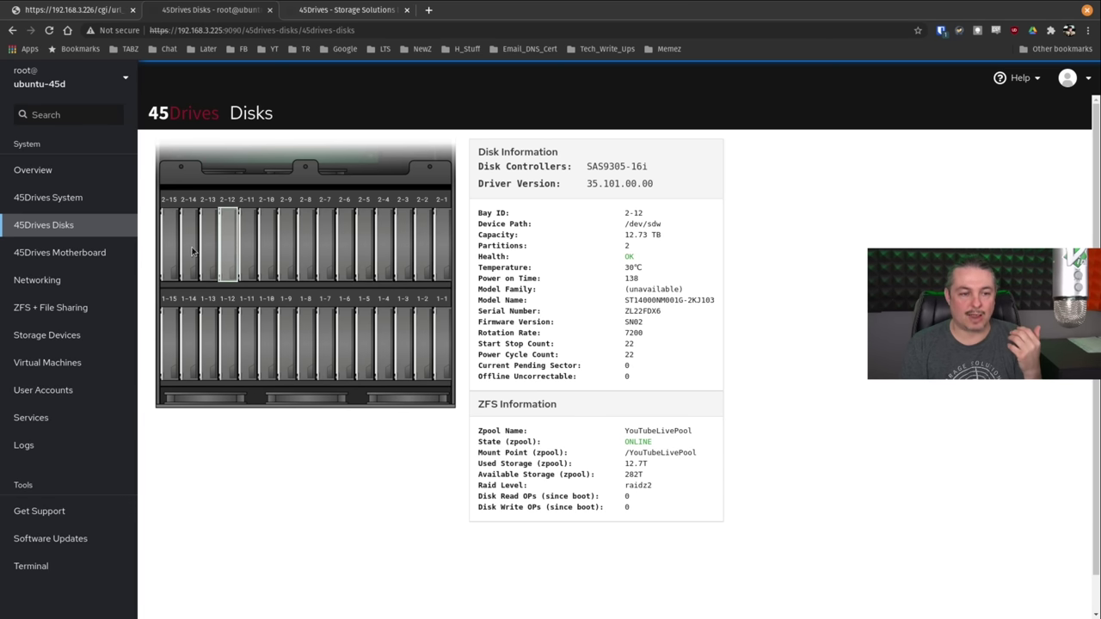
Step: Reload the 45Drives Disks page and highlight the mount point and zpool name for the disk in bay 1-4
click(50, 30)
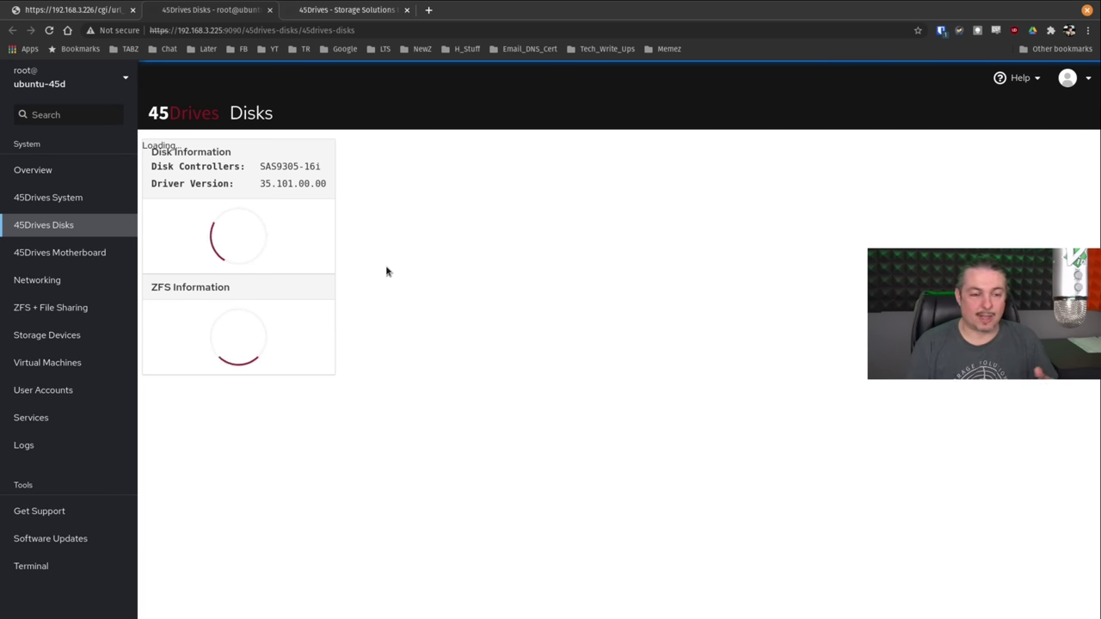
click(381, 355)
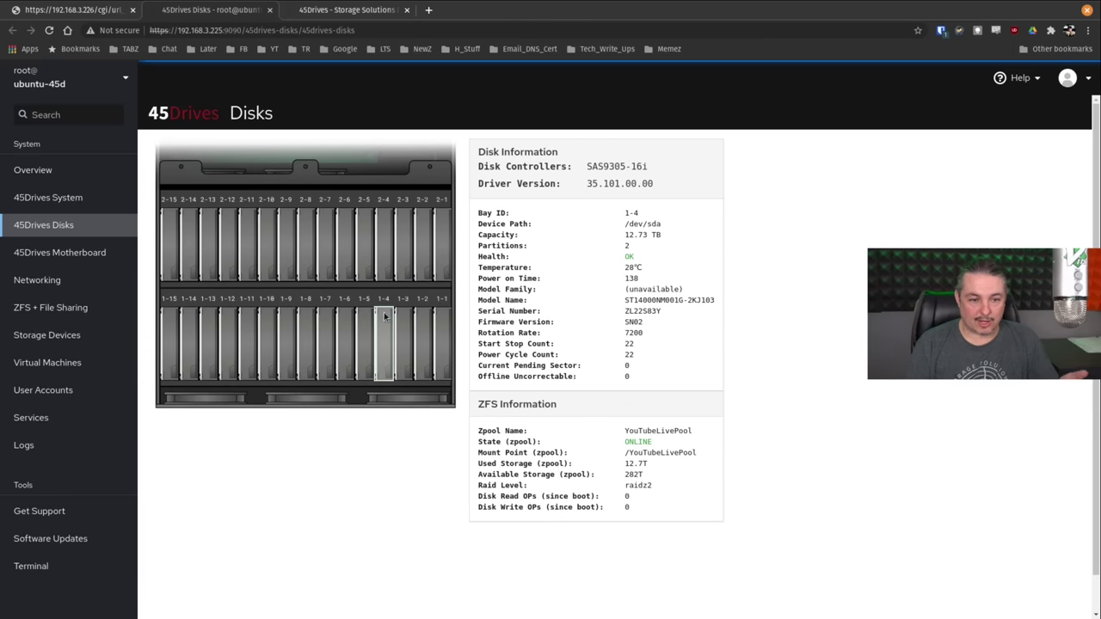
drag(620, 453, 713, 454)
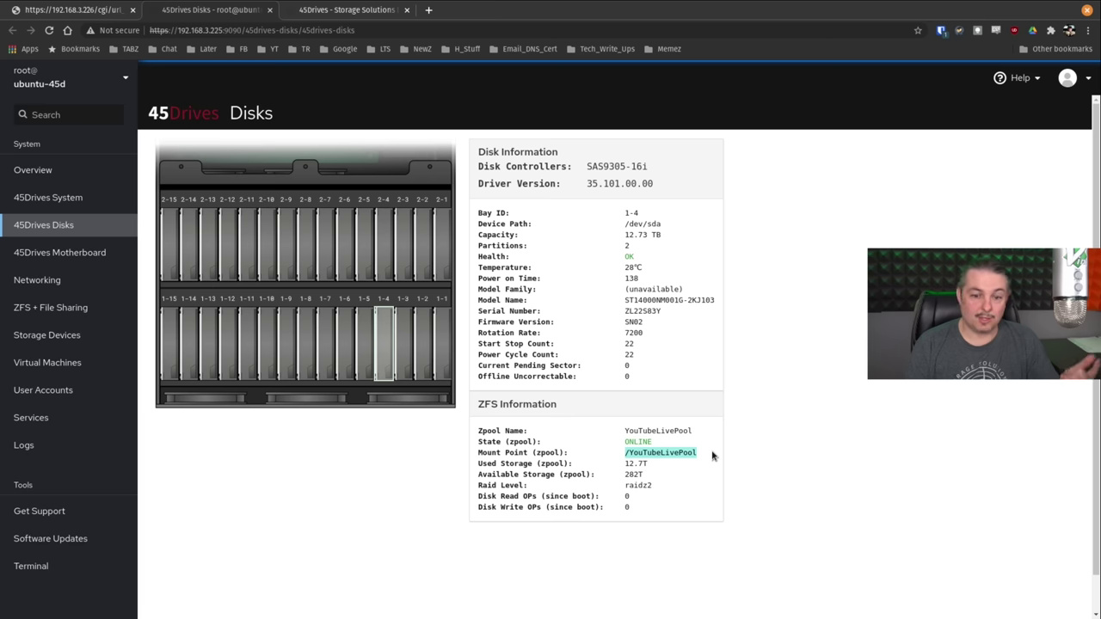
click(669, 430)
double_click(669, 430)
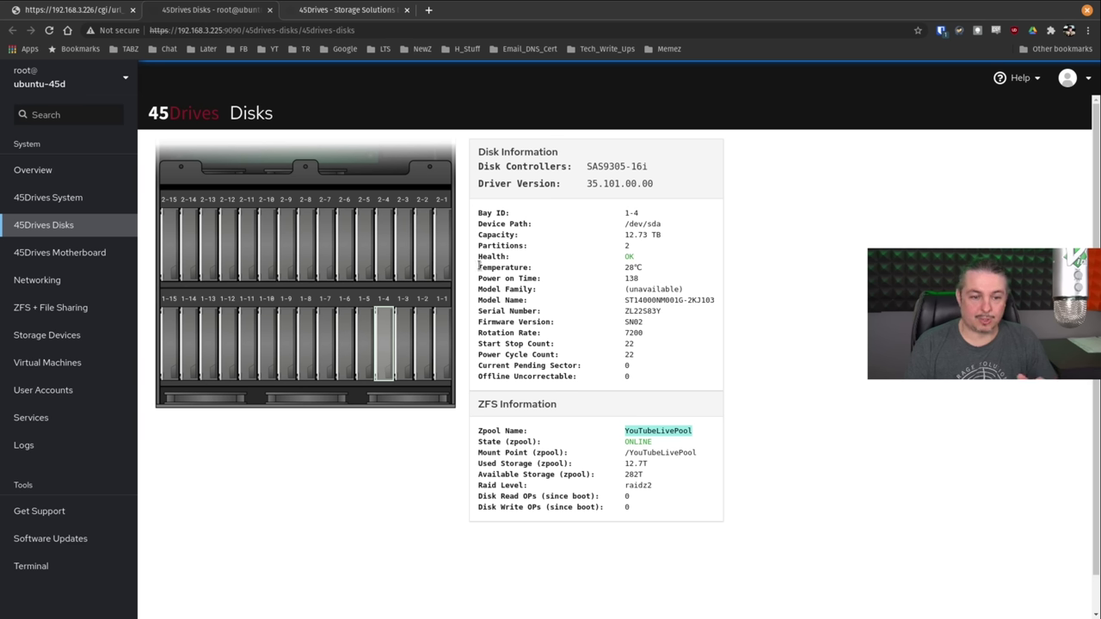
Step: Highlight the temperature readings of the disks in bays 1-4 and 2-4
drag(479, 266, 664, 267)
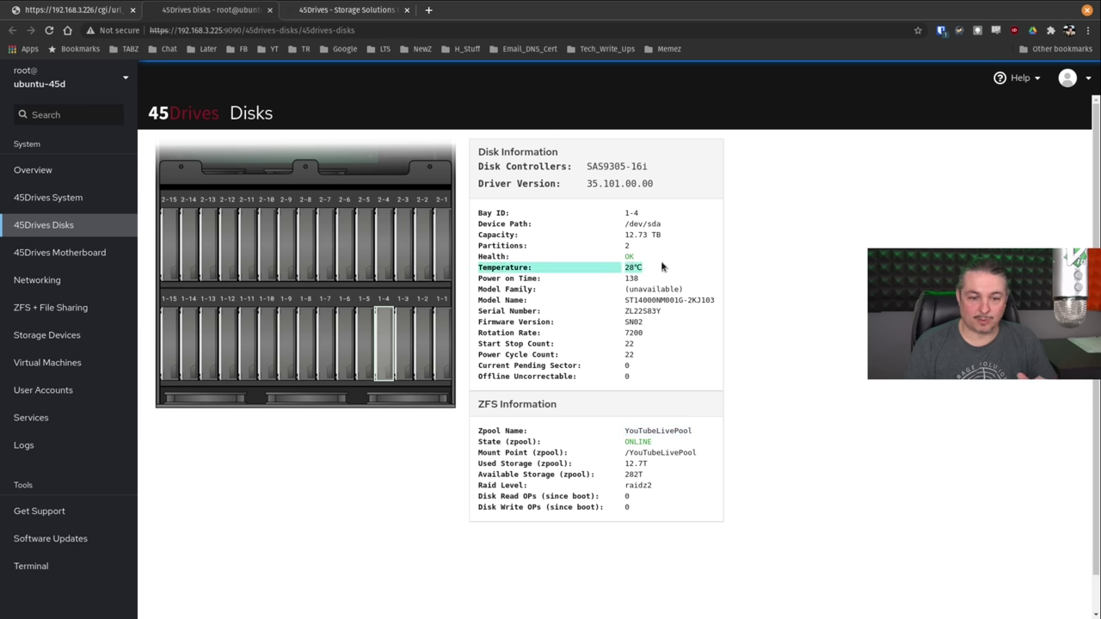
click(381, 268)
drag(629, 268, 645, 267)
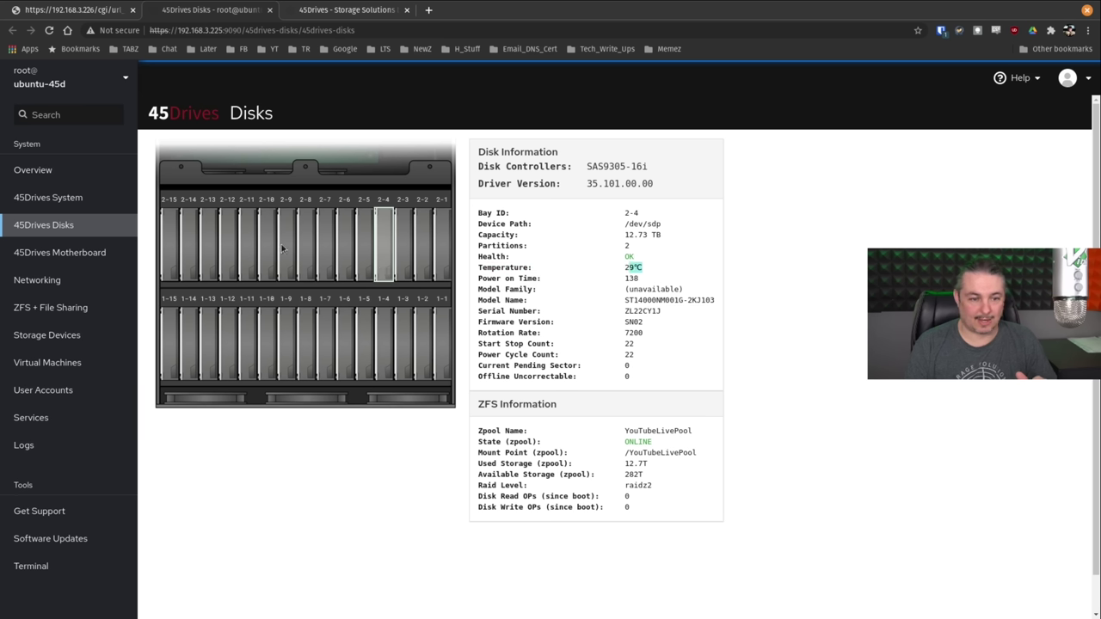
Step: Compare disk temperatures and details across both rows, including bays 1-8, 1-12, 2-15, 1-5, 2-4 and 2-7
click(307, 247)
click(310, 314)
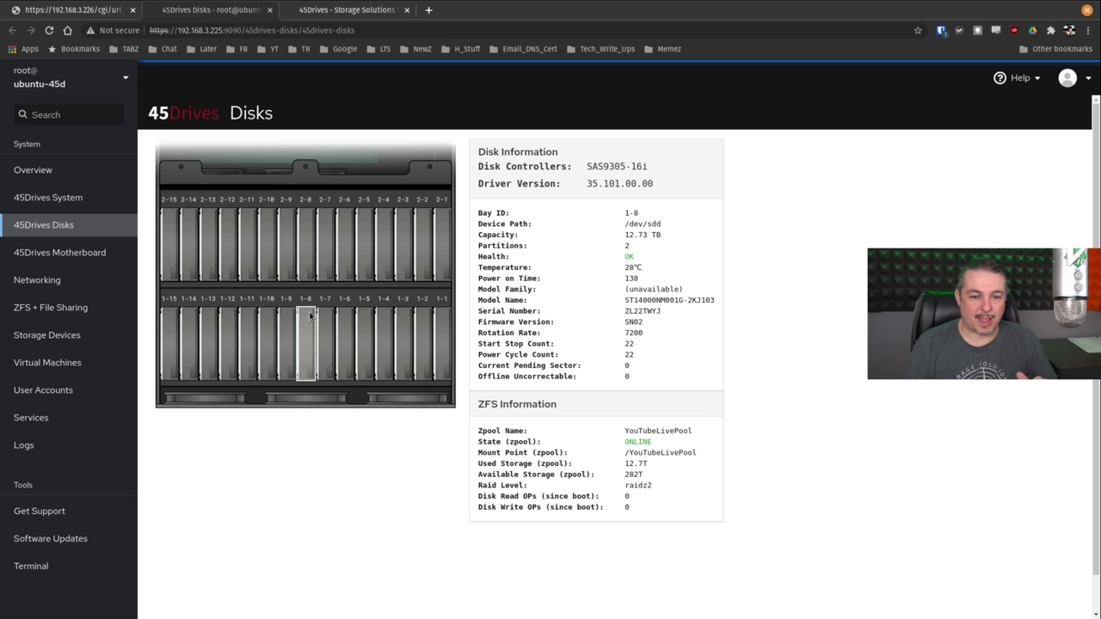
click(285, 266)
click(243, 268)
click(231, 348)
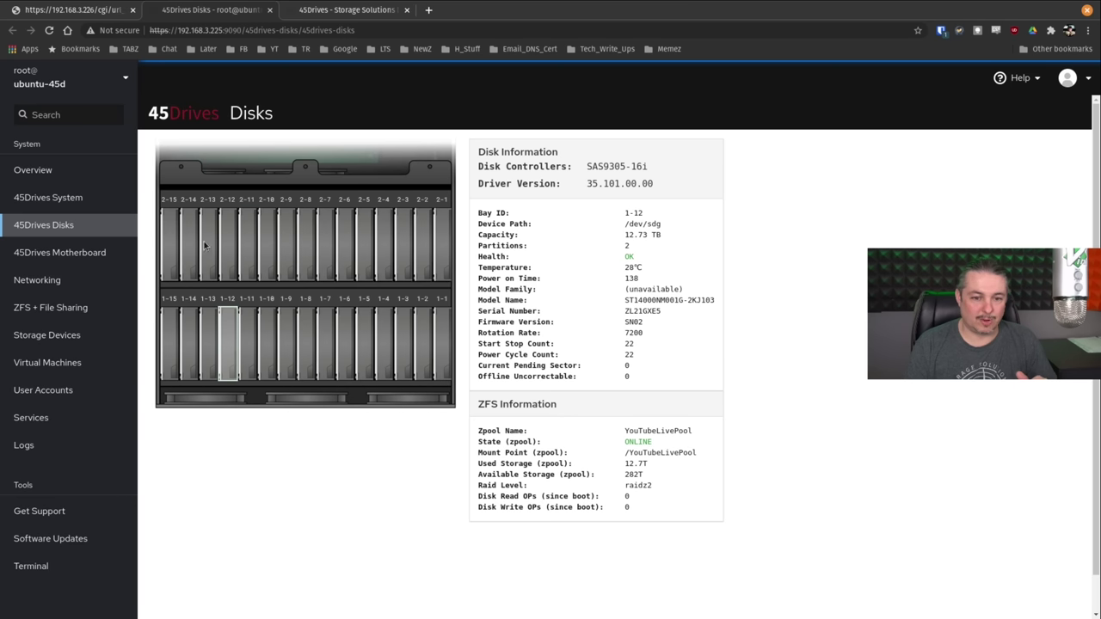
click(204, 245)
click(185, 252)
click(164, 262)
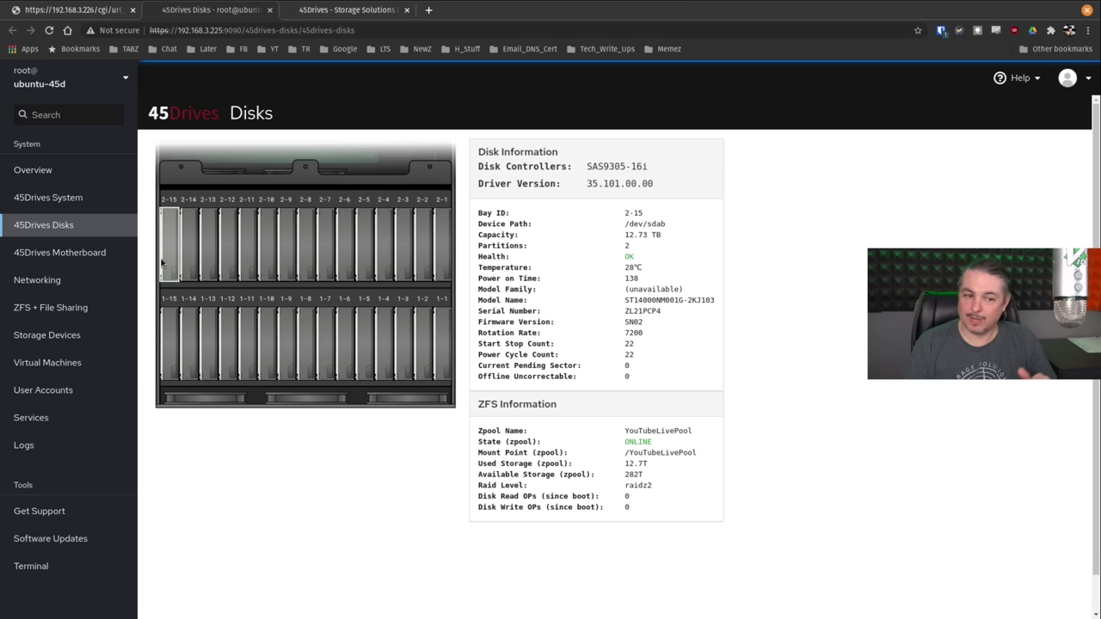
click(176, 331)
click(307, 340)
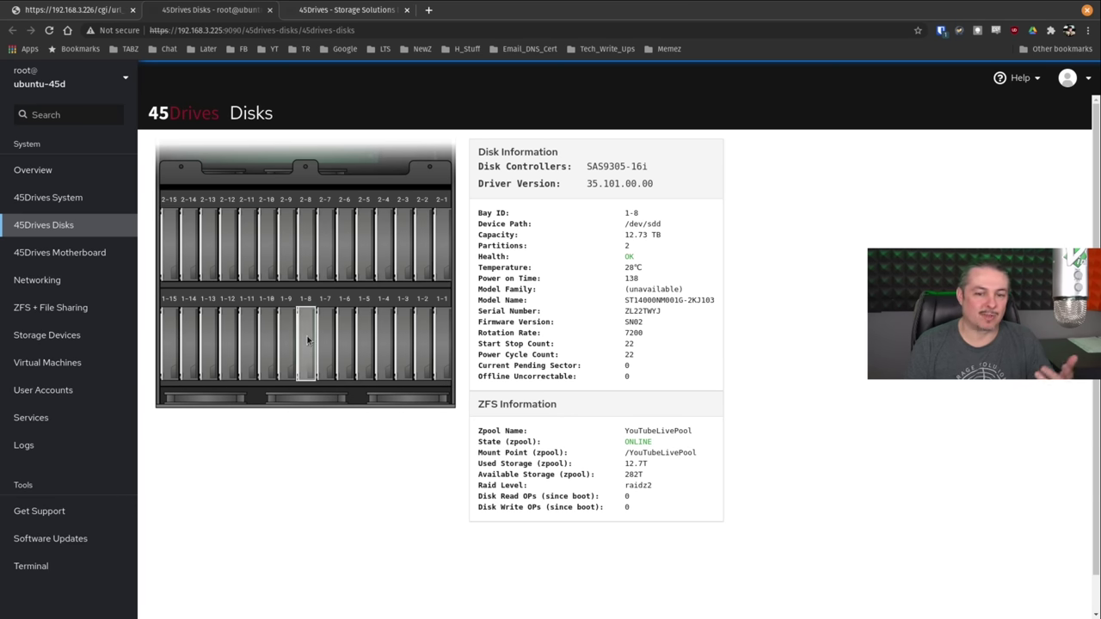
click(361, 336)
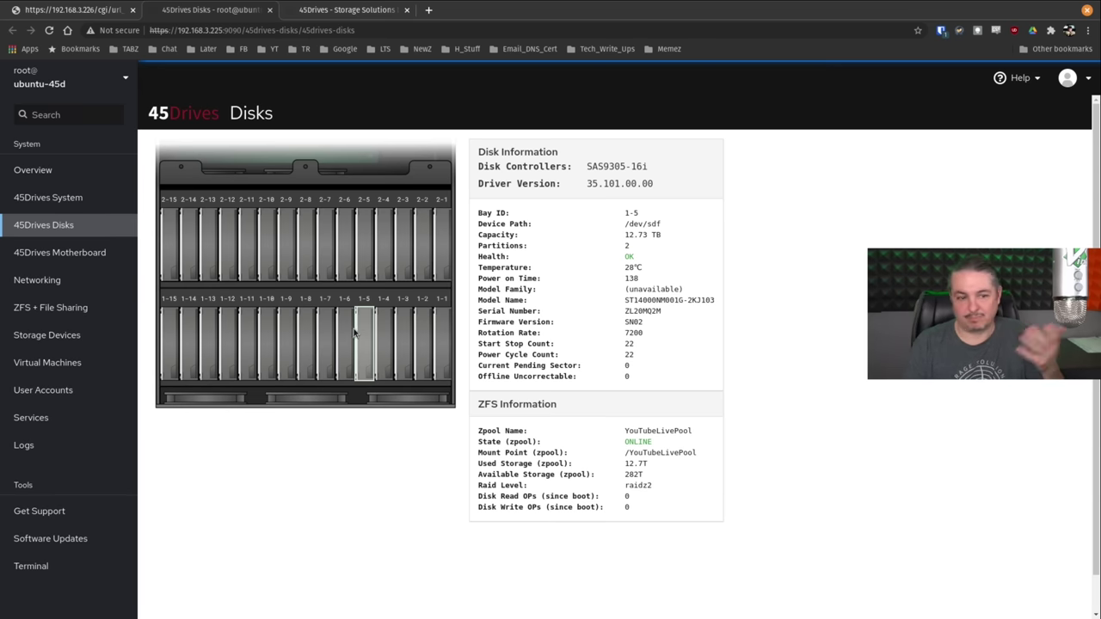
click(385, 219)
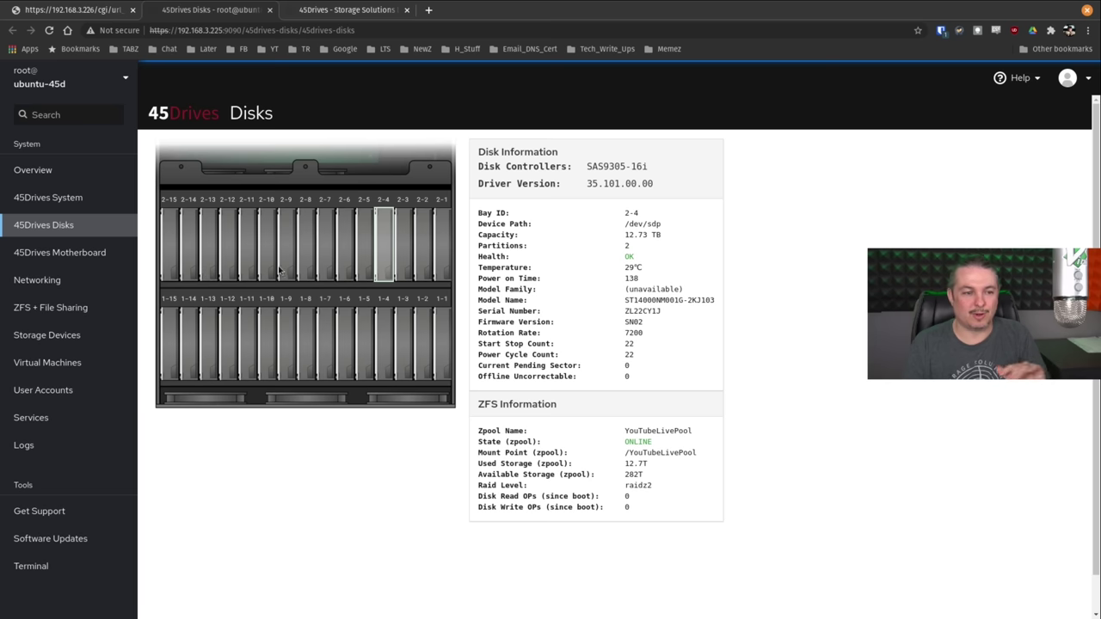
click(332, 248)
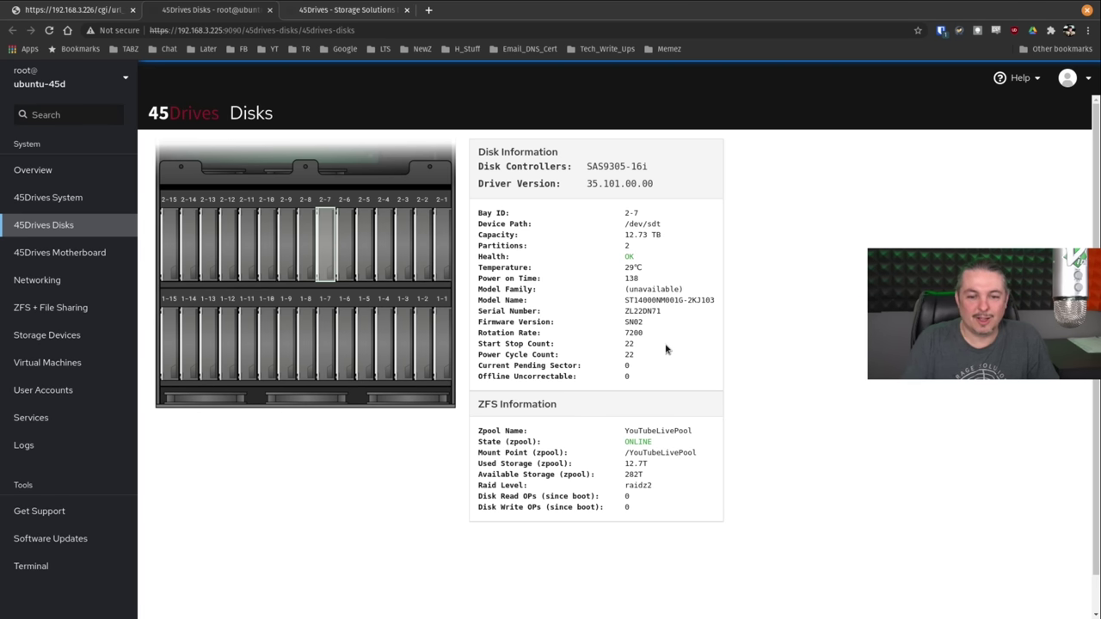
Step: Open the 45Drives Motherboard page and inspect the details of the PCI cards, CPU, memory modules and SATA connectors
click(110, 261)
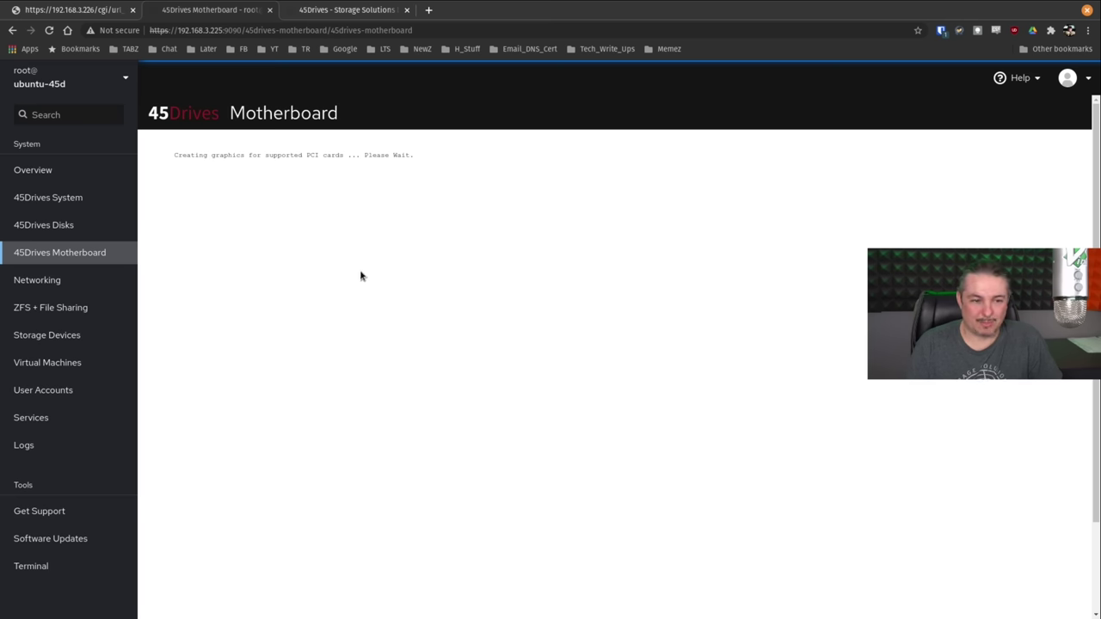
mouse_move(330, 262)
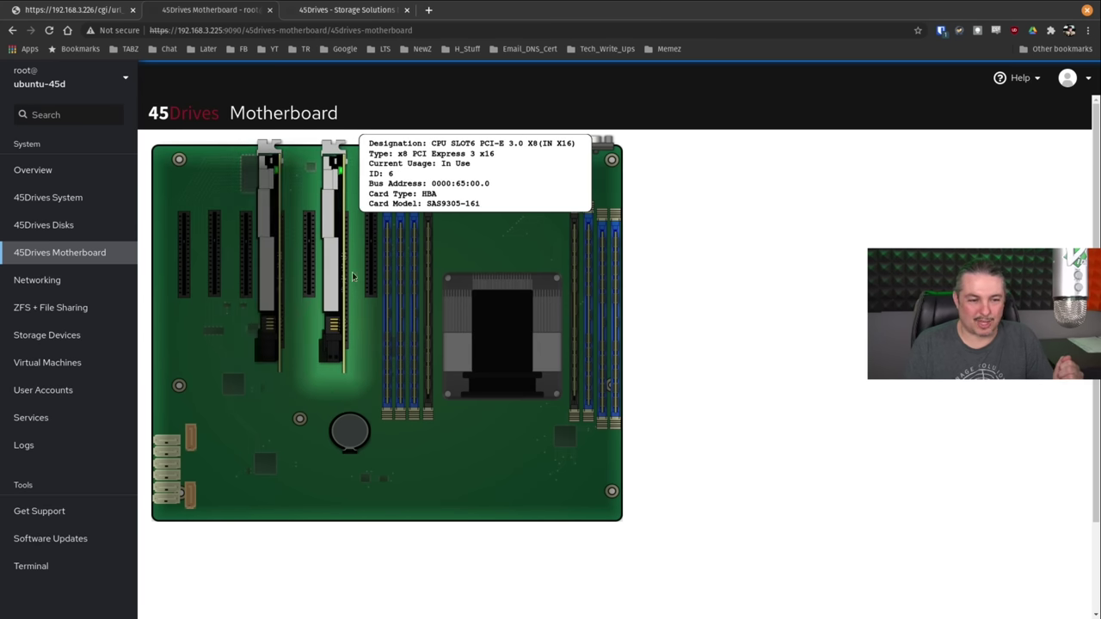
mouse_move(277, 288)
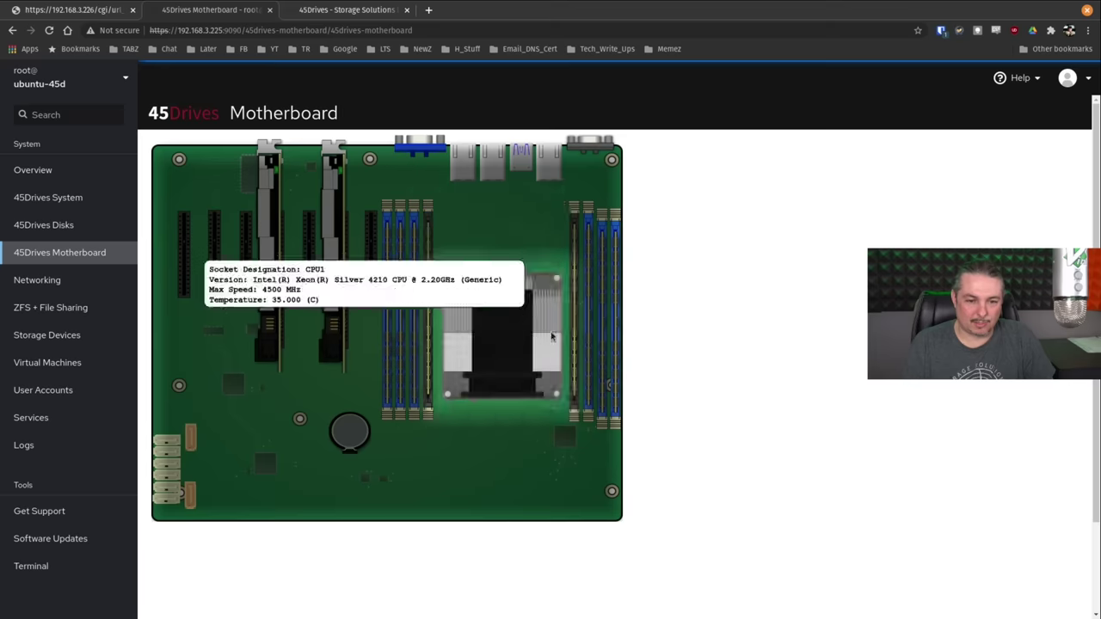
mouse_move(604, 336)
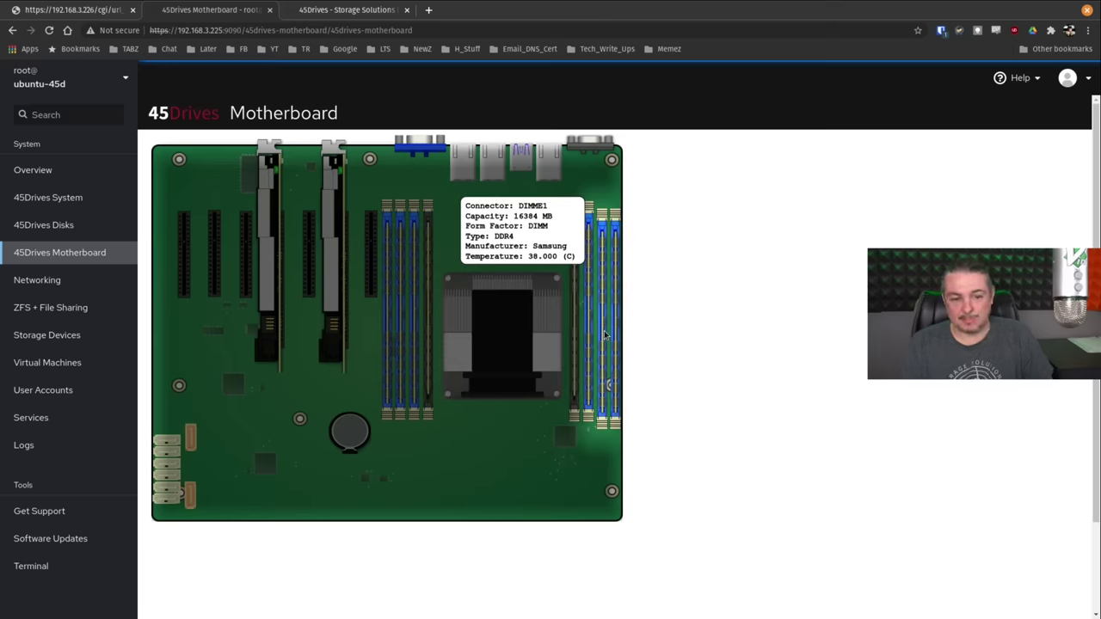
mouse_move(524, 337)
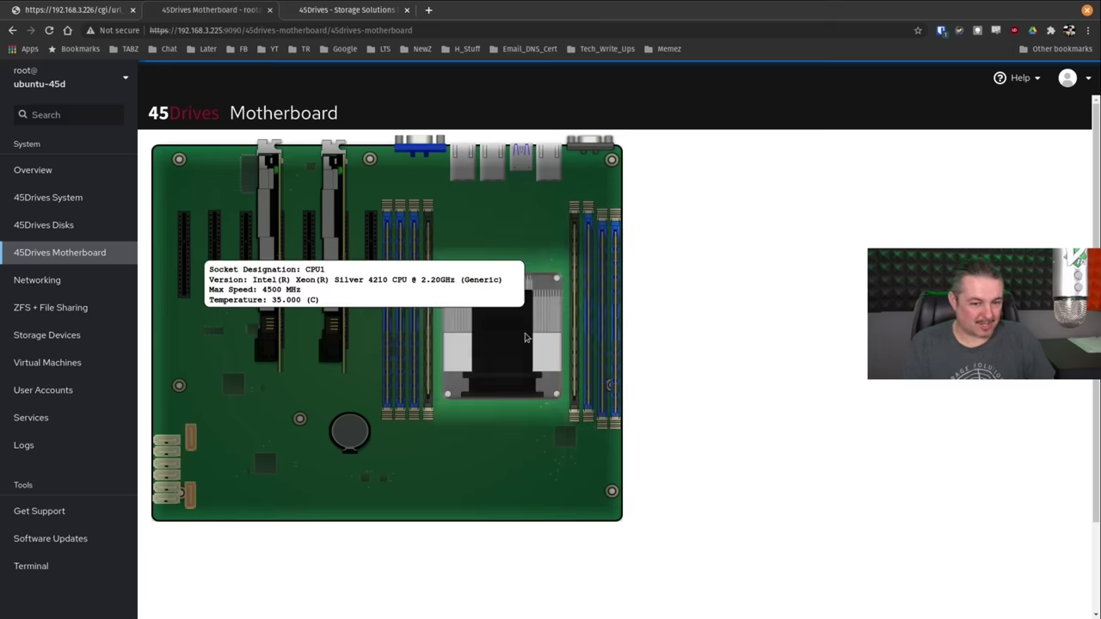
mouse_move(192, 441)
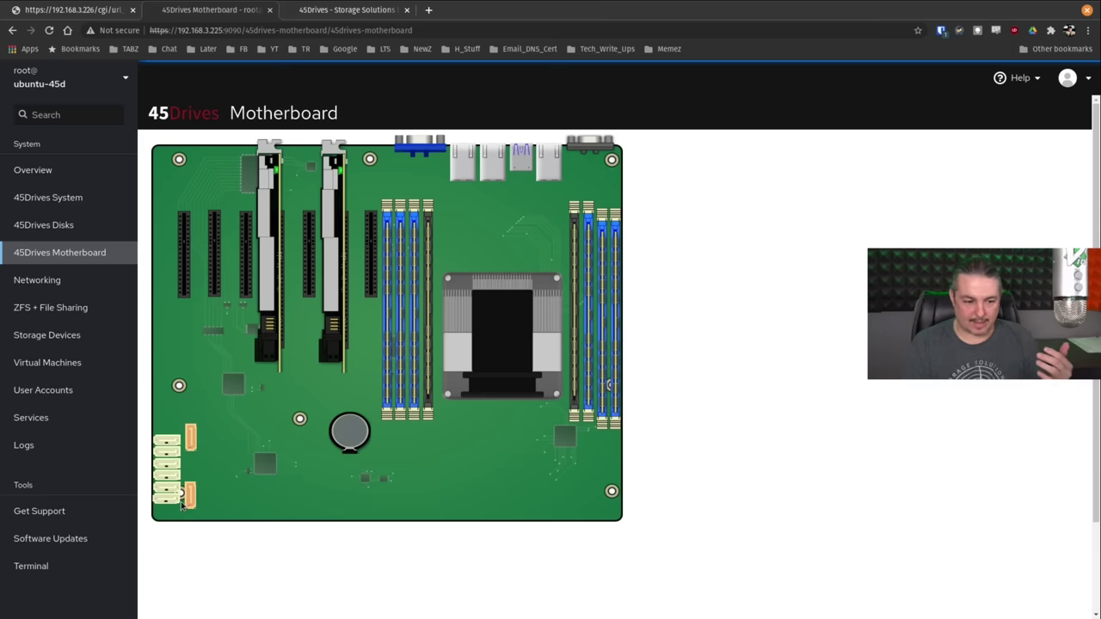
mouse_move(189, 496)
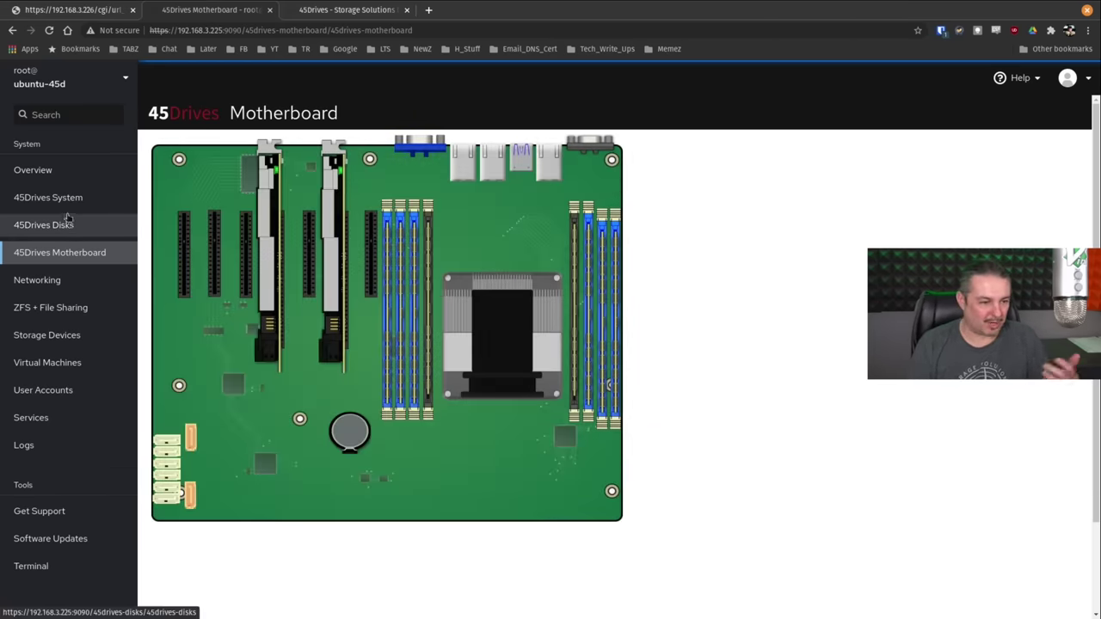
Step: Open the 45Drives System page, review the CPU and PCI tables, and highlight the motherboard details
click(72, 198)
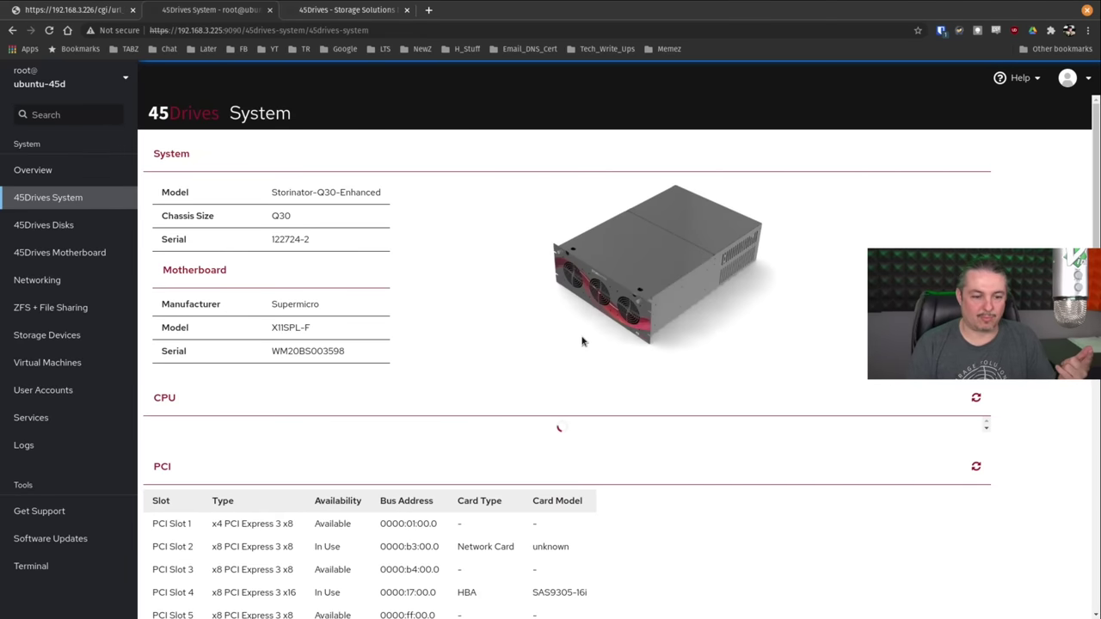
scroll(581, 342, down, 10)
scroll(581, 346, up, 5)
scroll(580, 346, up, 5)
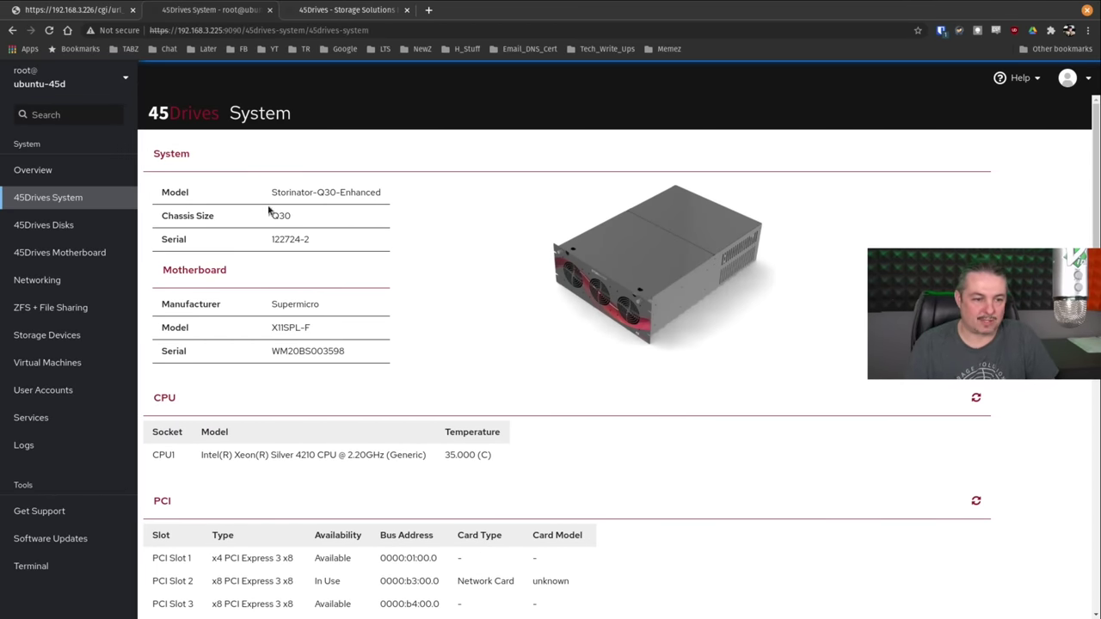
scroll(344, 370, down, 3)
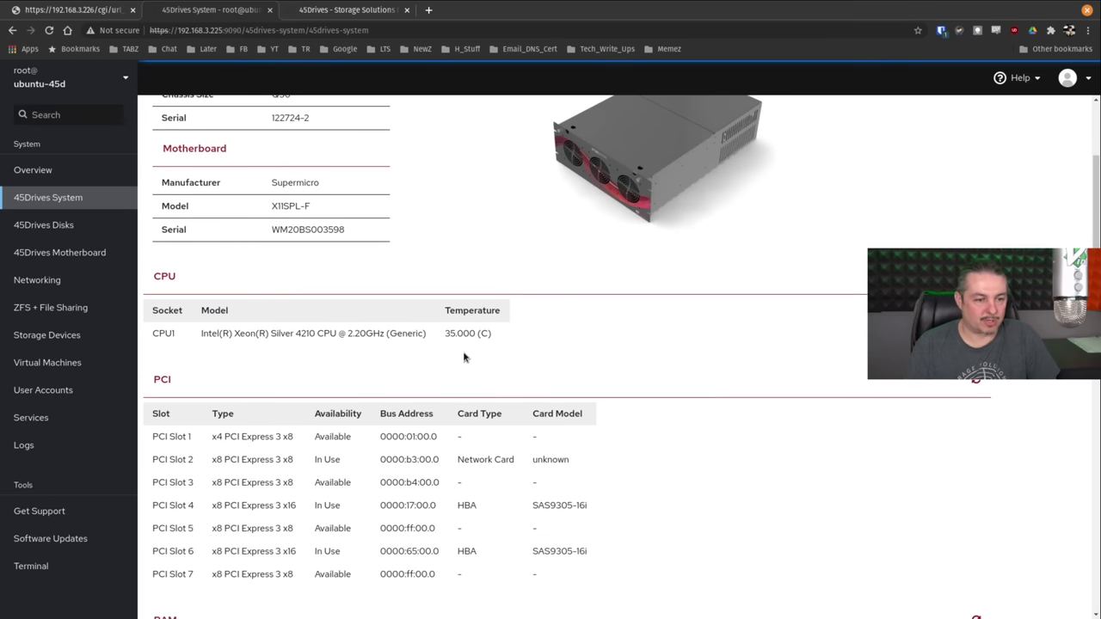
scroll(464, 357, up, 3)
drag(177, 305, 387, 351)
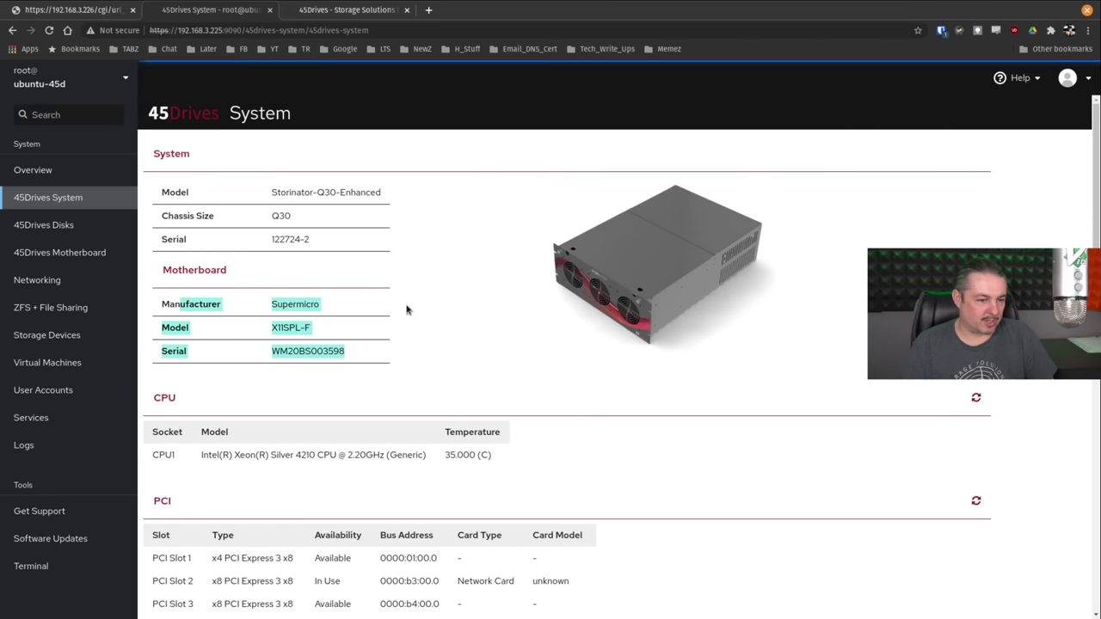
click(584, 311)
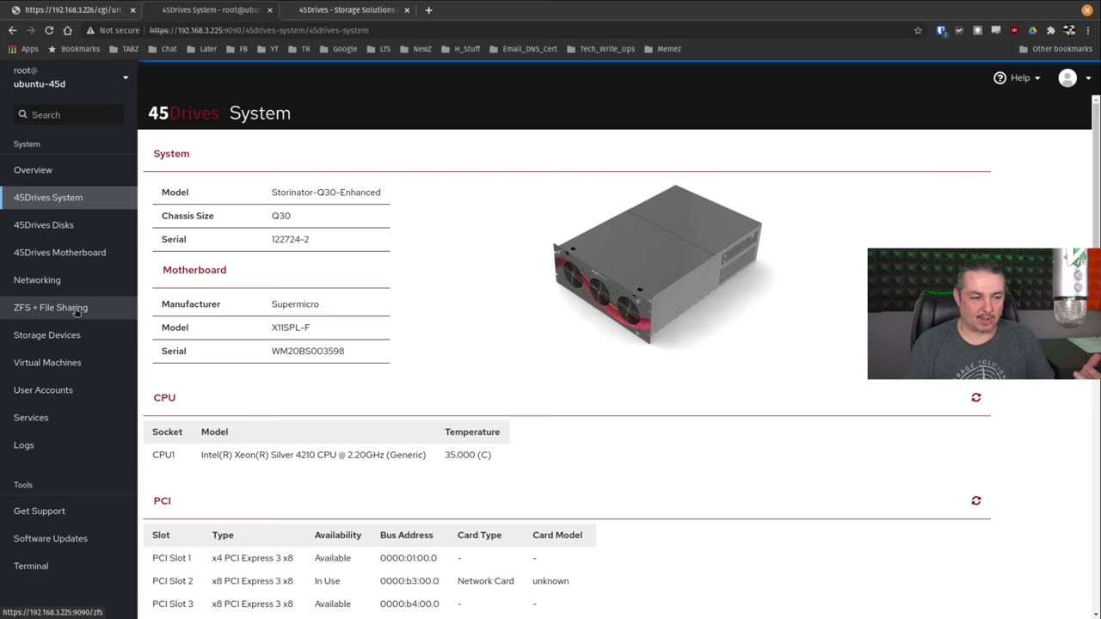
Step: Open the Storage Devices page and view the creation options for RAID devices and volume groups without choosing one
click(76, 334)
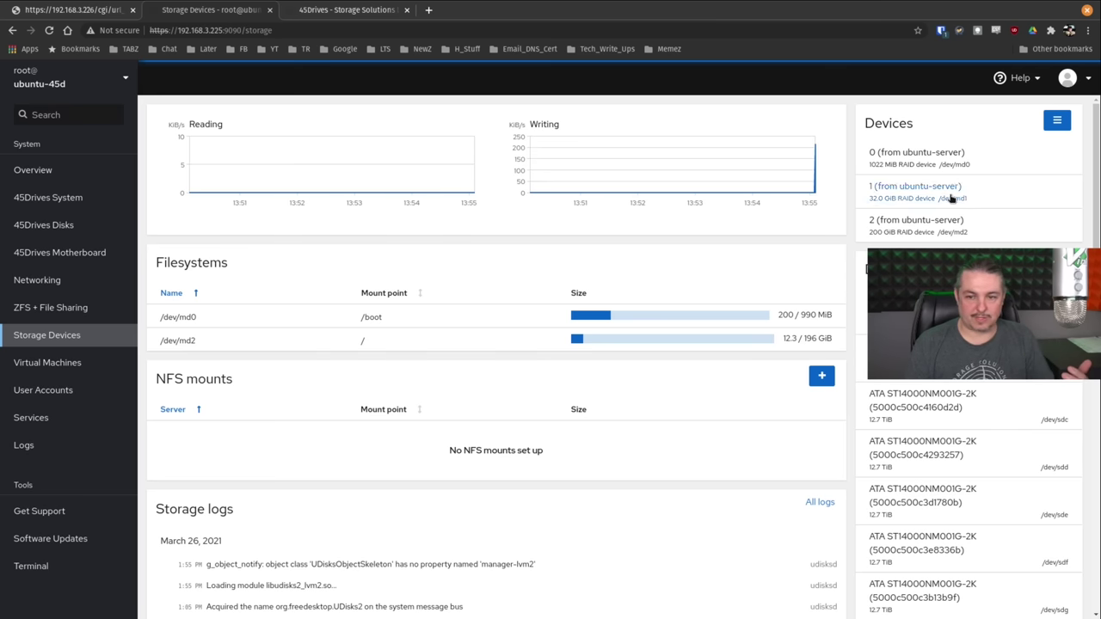
click(1057, 120)
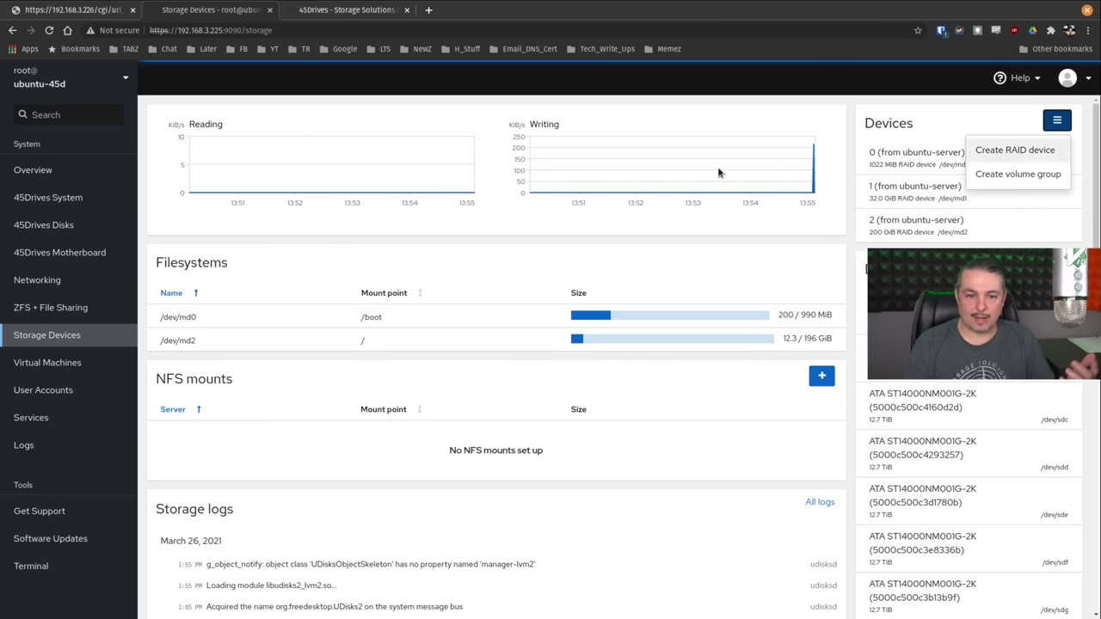
click(676, 253)
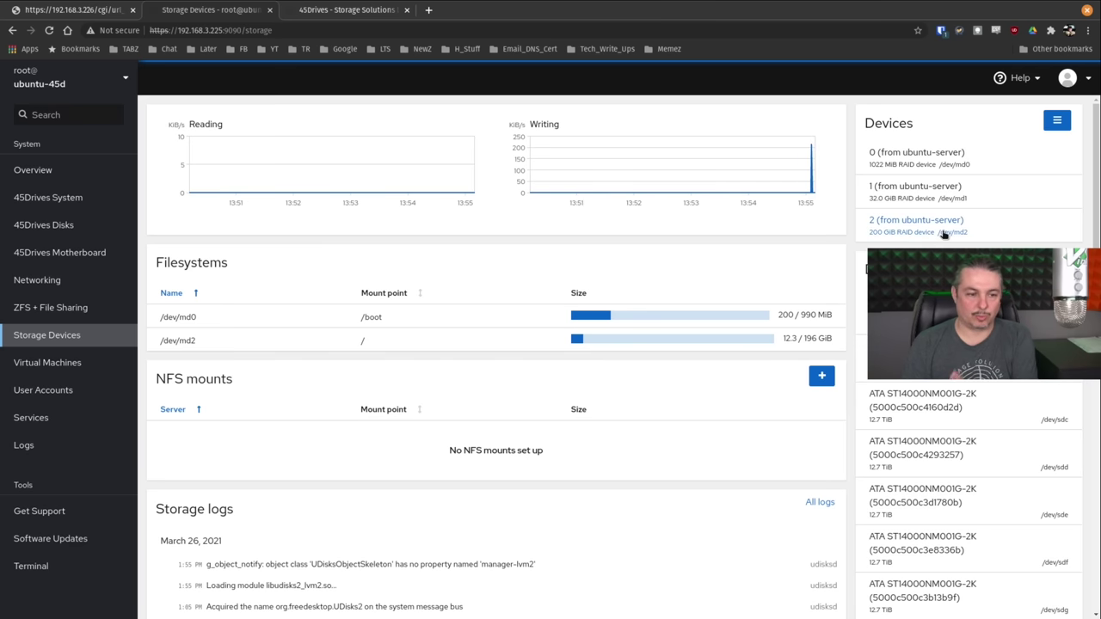
Step: Destroy the YouTubeLivePool storage pool, forcefully unmounting its file systems, clearing the disk labels and restarting the Samba service
click(93, 311)
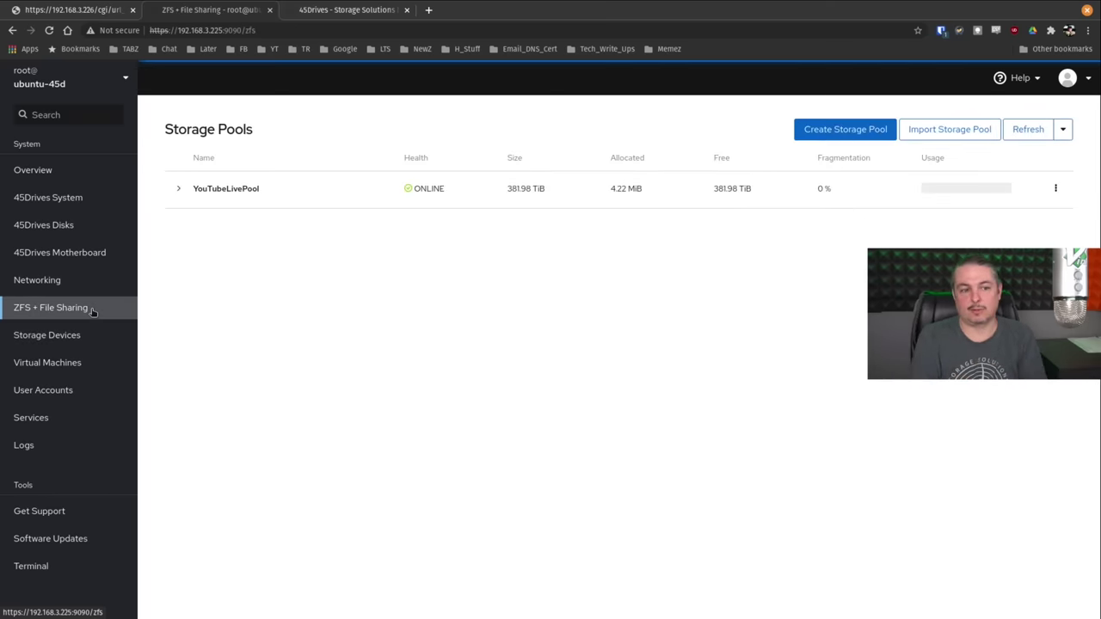
click(179, 189)
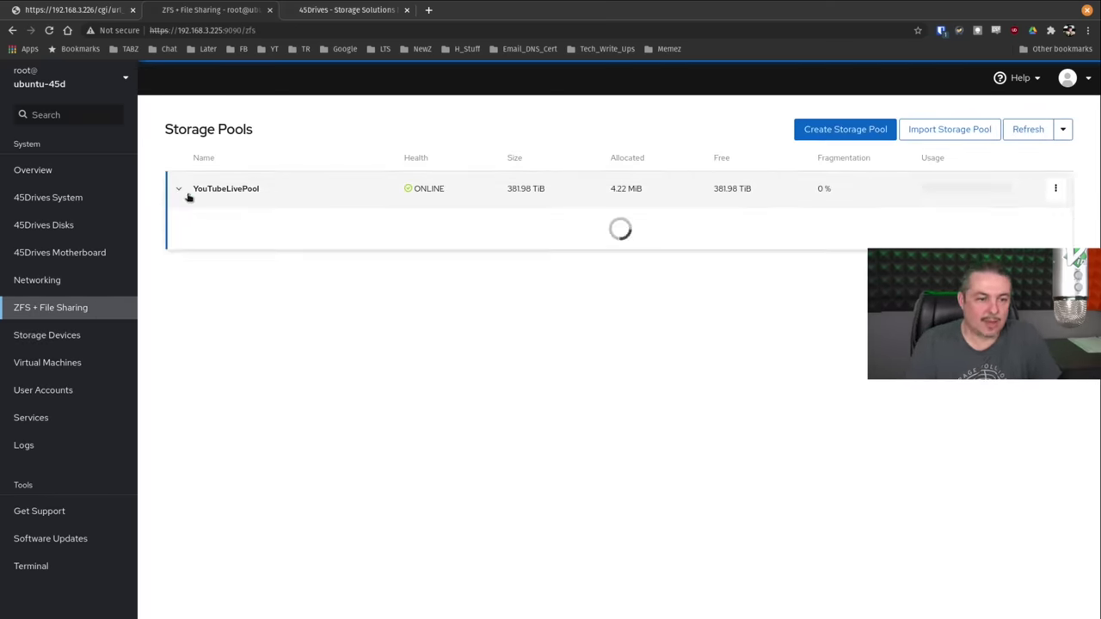
click(1055, 188)
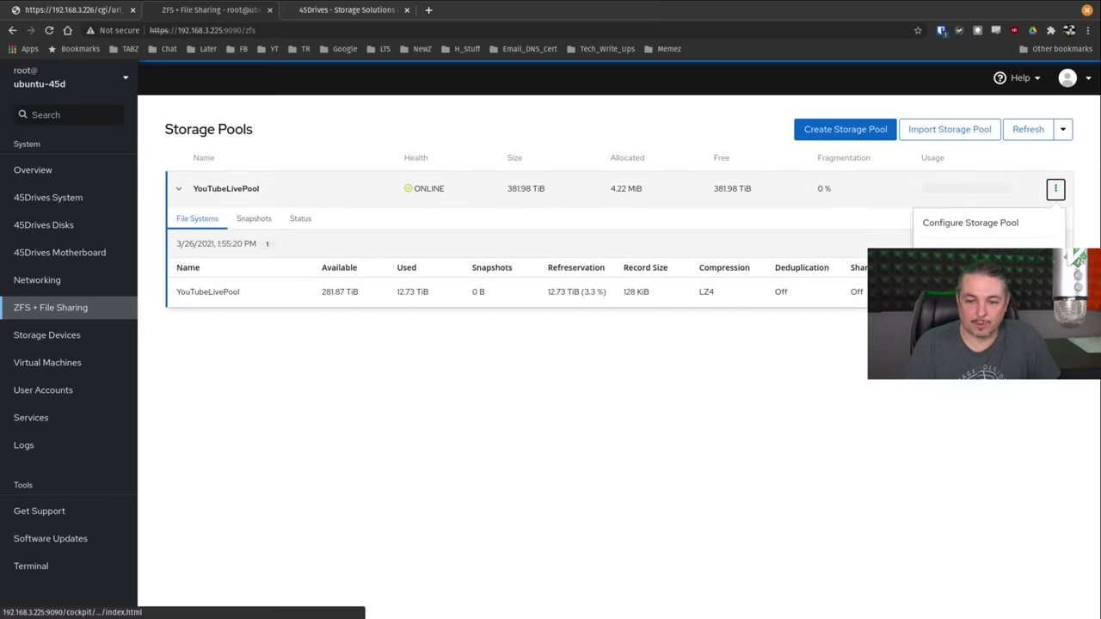
click(970, 333)
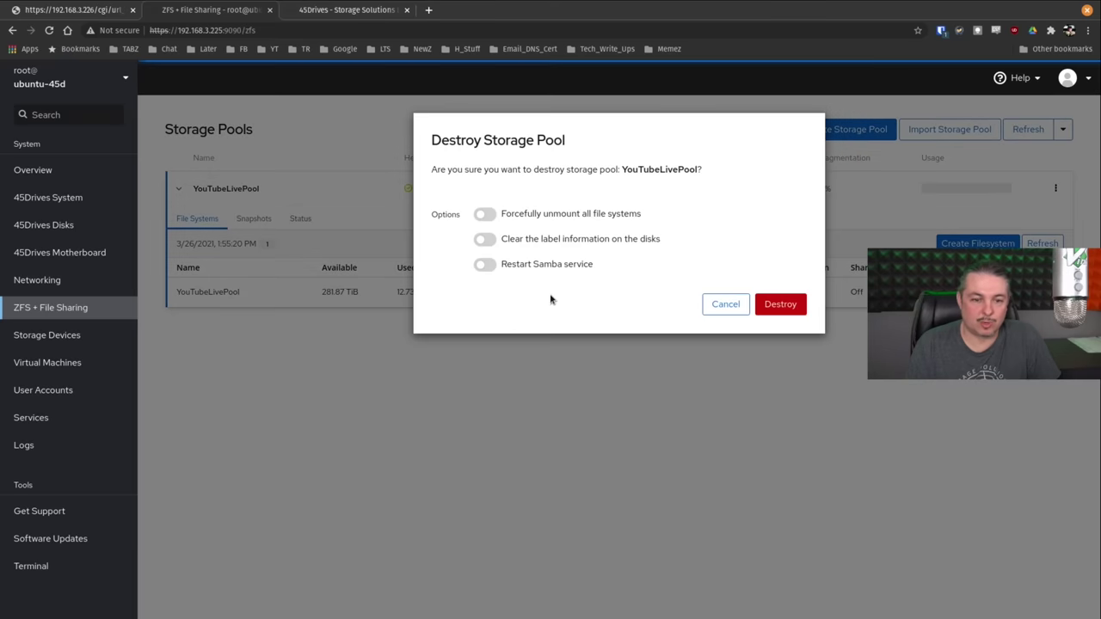
click(484, 215)
click(484, 240)
click(484, 265)
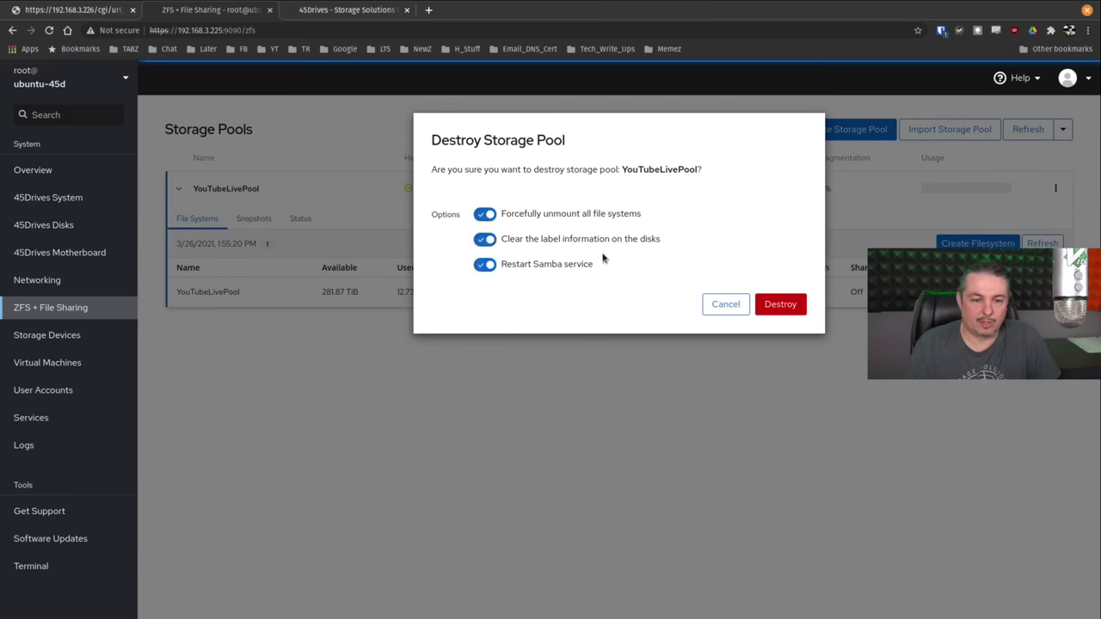
click(778, 305)
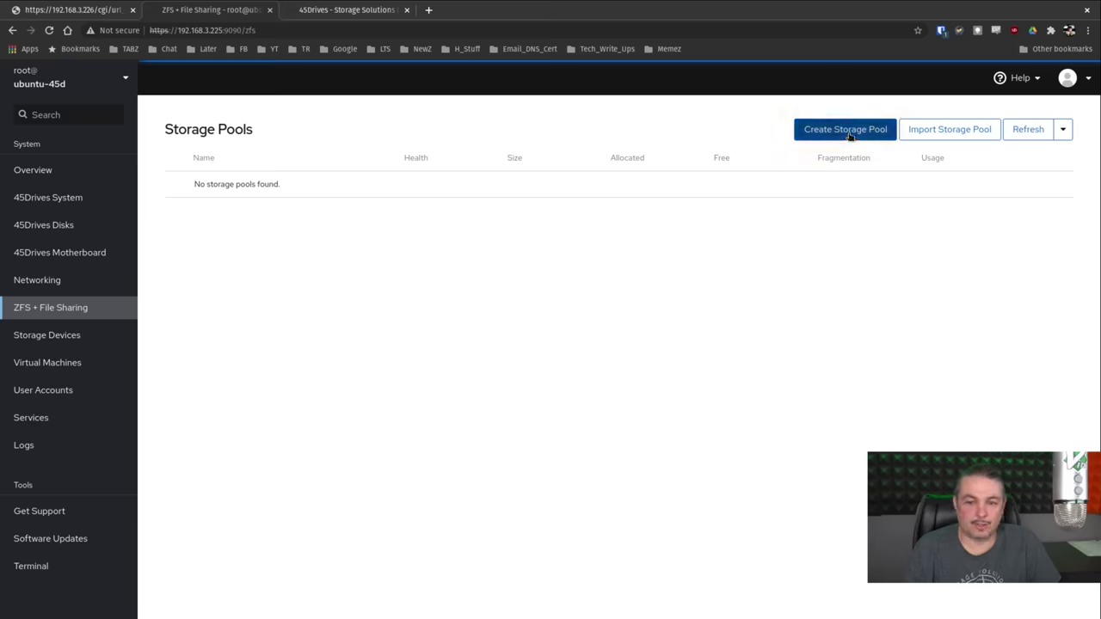
Step: Start a new storage pool named AnotherDemo and keep RaidZ2 as its virtual device type
click(845, 130)
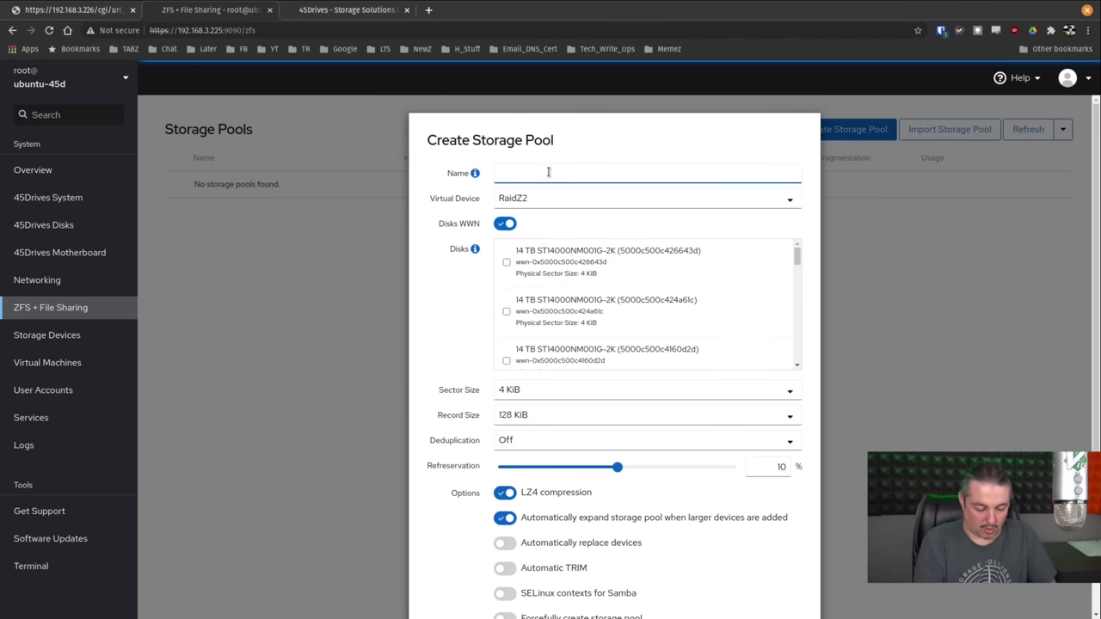
text(A)
key(BackSpace)
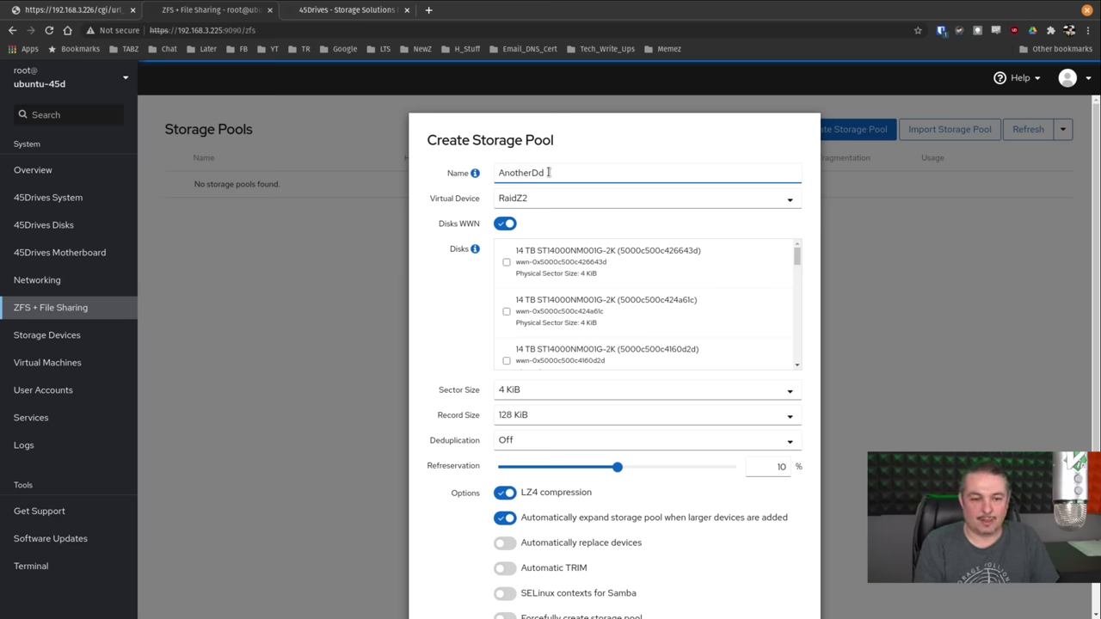
text(AnotherDemo)
click(593, 197)
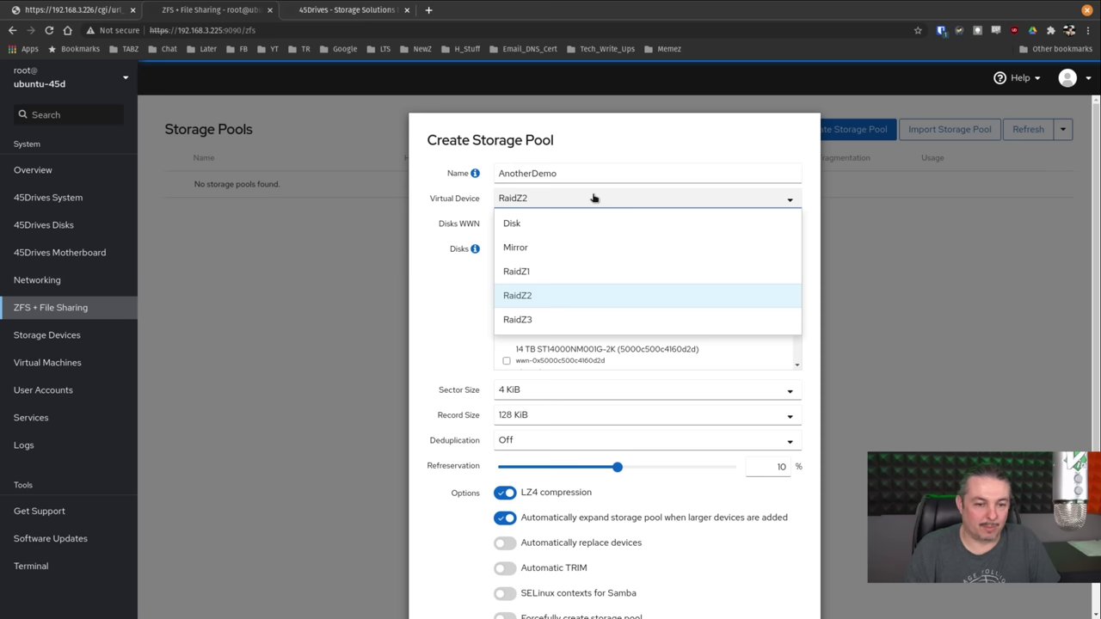
click(592, 198)
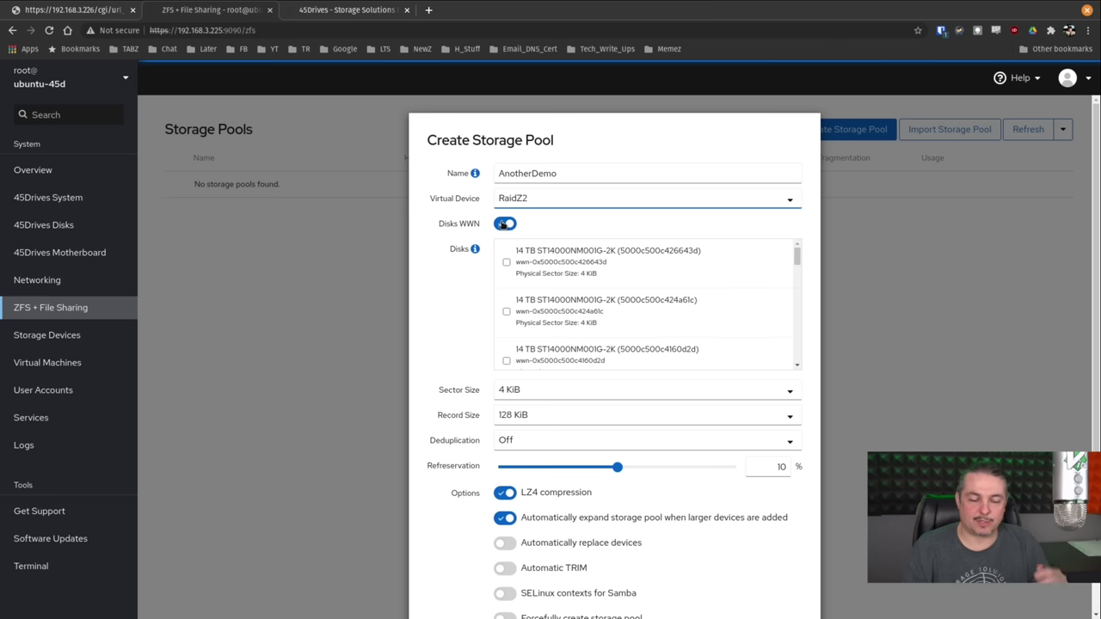
Step: Turn off Disks WWN for the new pool and identify its disks by Device Alias
click(504, 224)
click(513, 248)
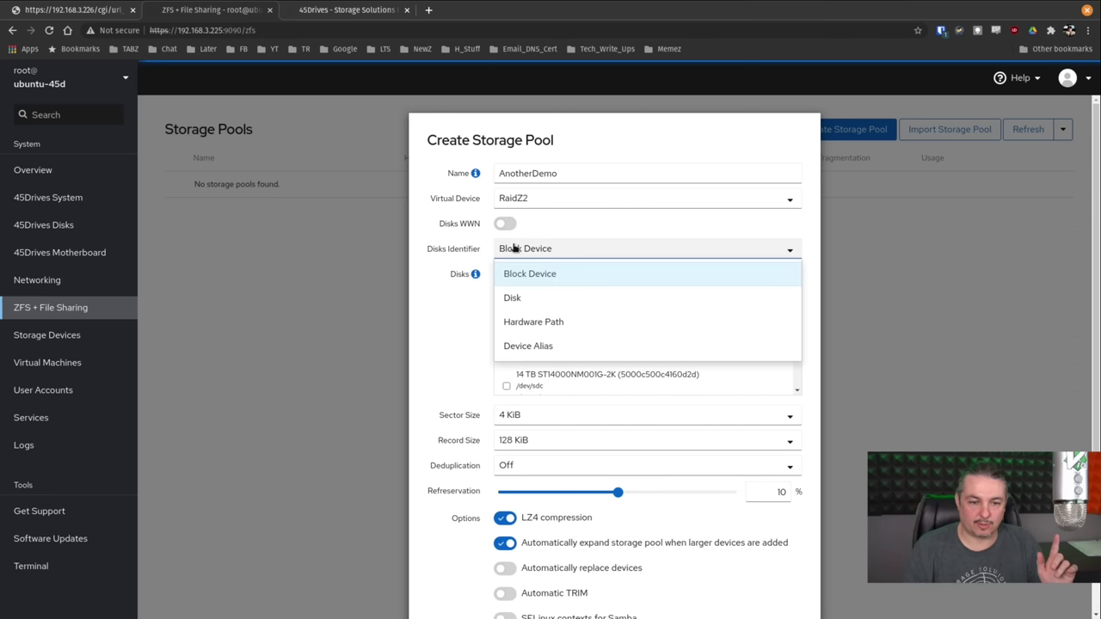
click(541, 346)
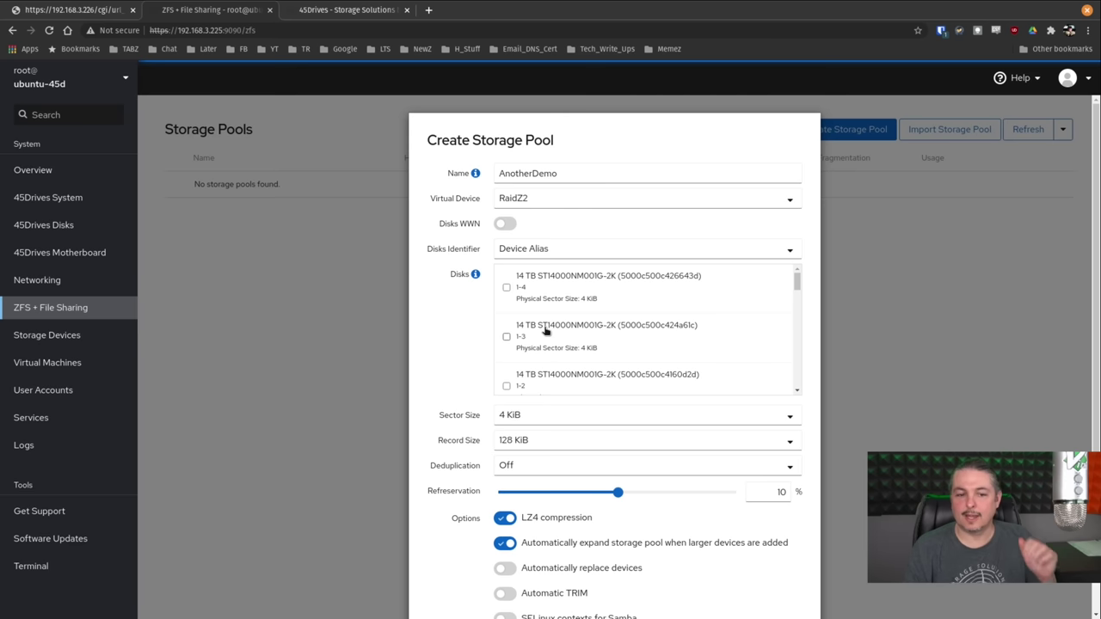
Step: Preview the disk list with the Block Device, Disk and Hardware Path identifiers, and return to Device Alias
click(514, 249)
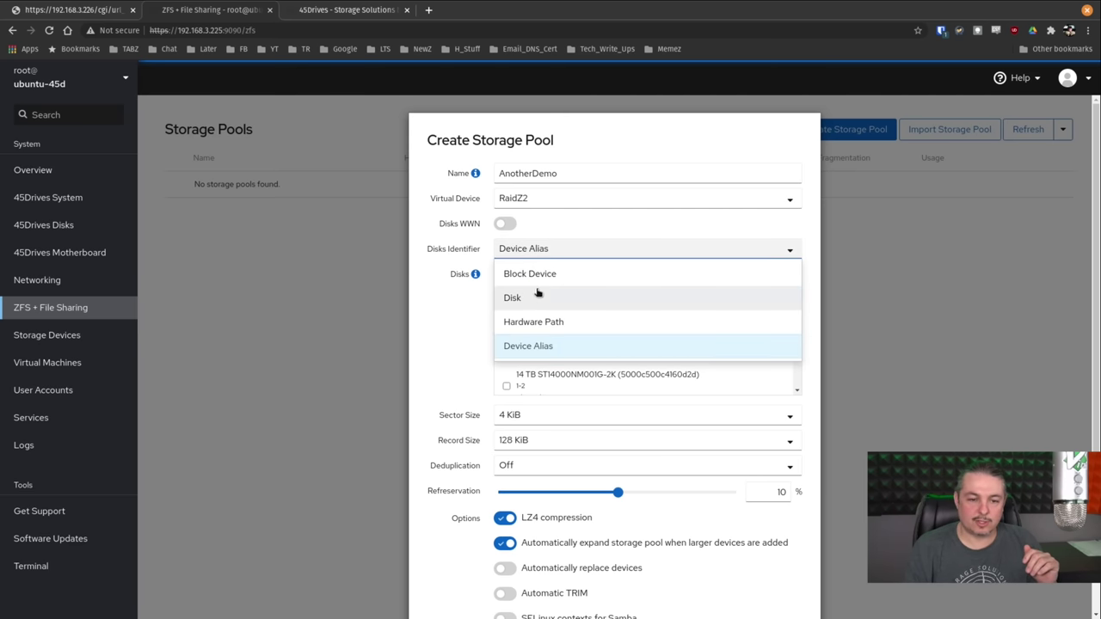
click(535, 277)
click(532, 250)
click(540, 292)
click(540, 255)
click(543, 324)
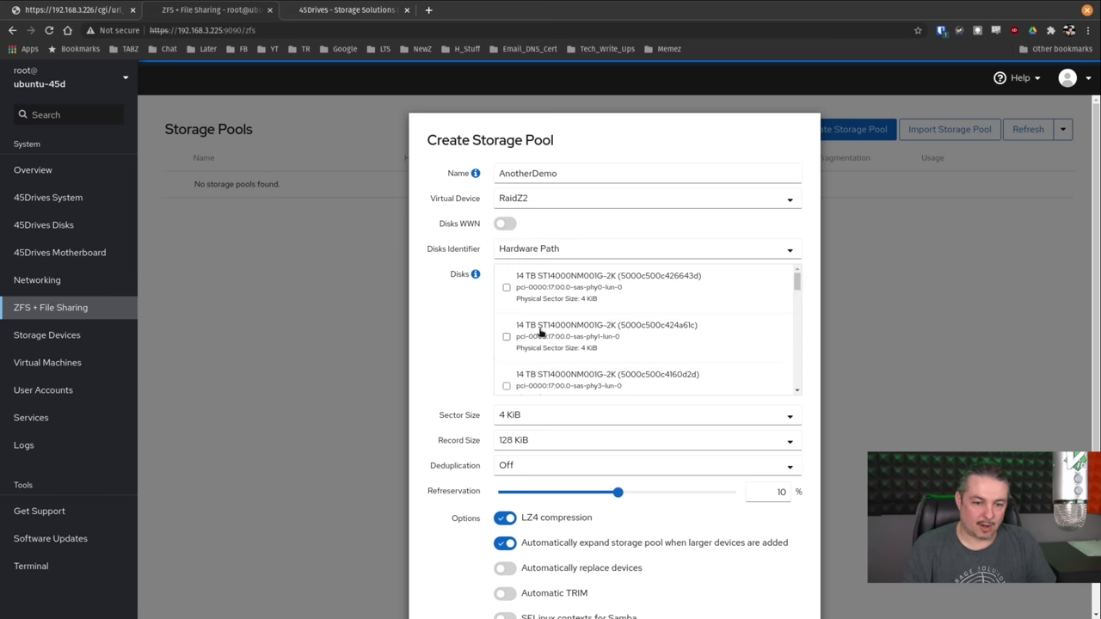
click(542, 255)
click(534, 343)
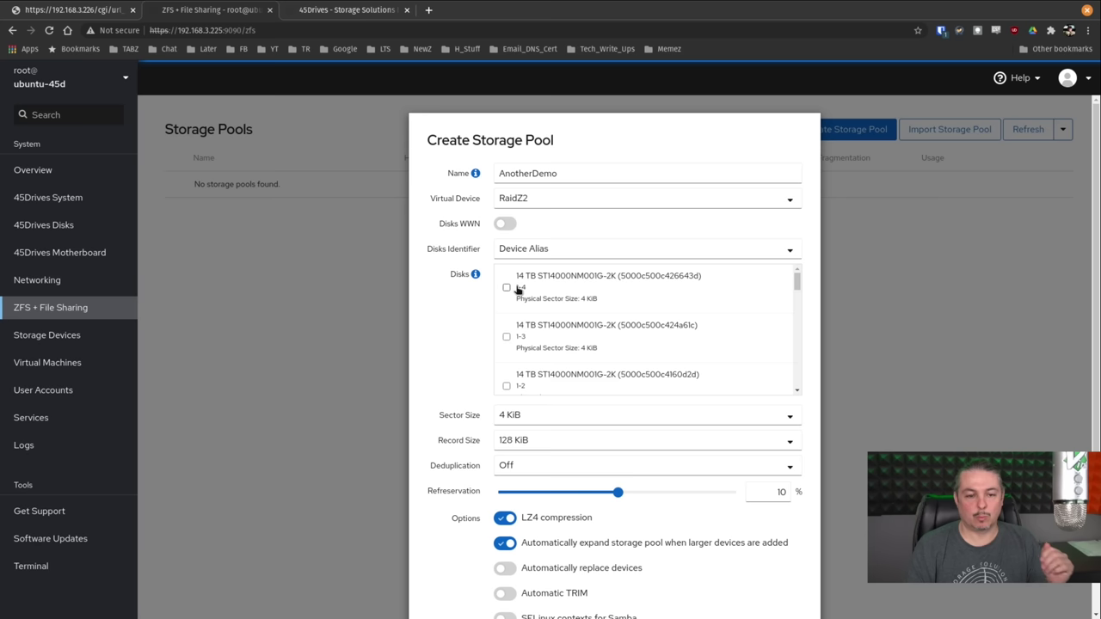
Step: Select disks 1-4, 1-3, 1-2, 1-8, 1-7, 1-5, 1-12, 1-11, 1-9 and 1-10, and create the AnotherDemo pool
drag(517, 292, 529, 294)
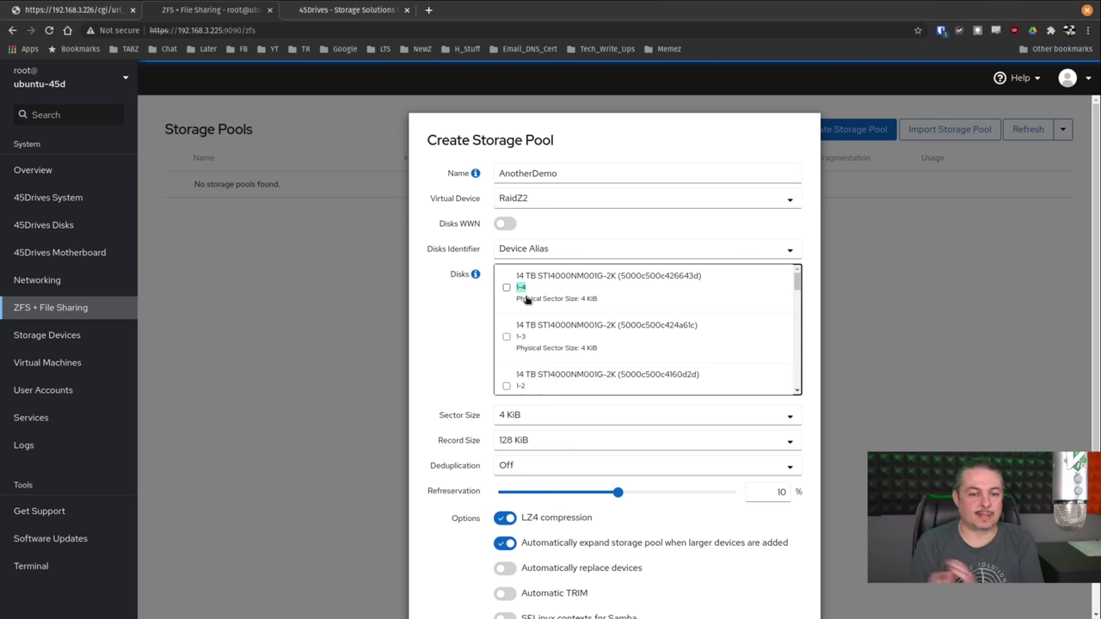
click(507, 289)
click(507, 288)
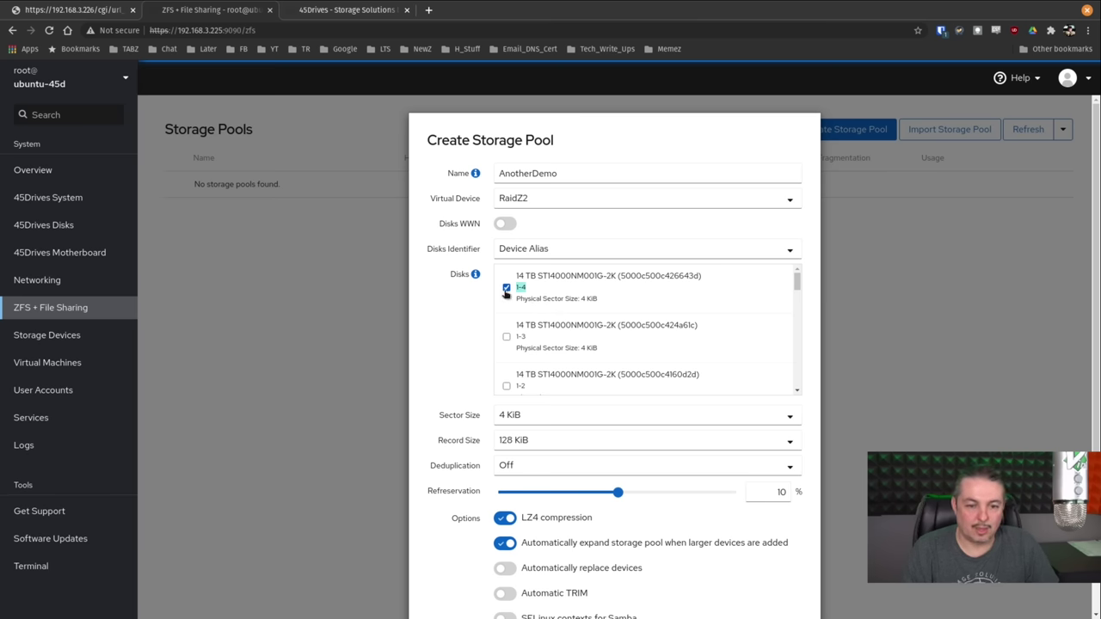
scroll(526, 326, down, 5)
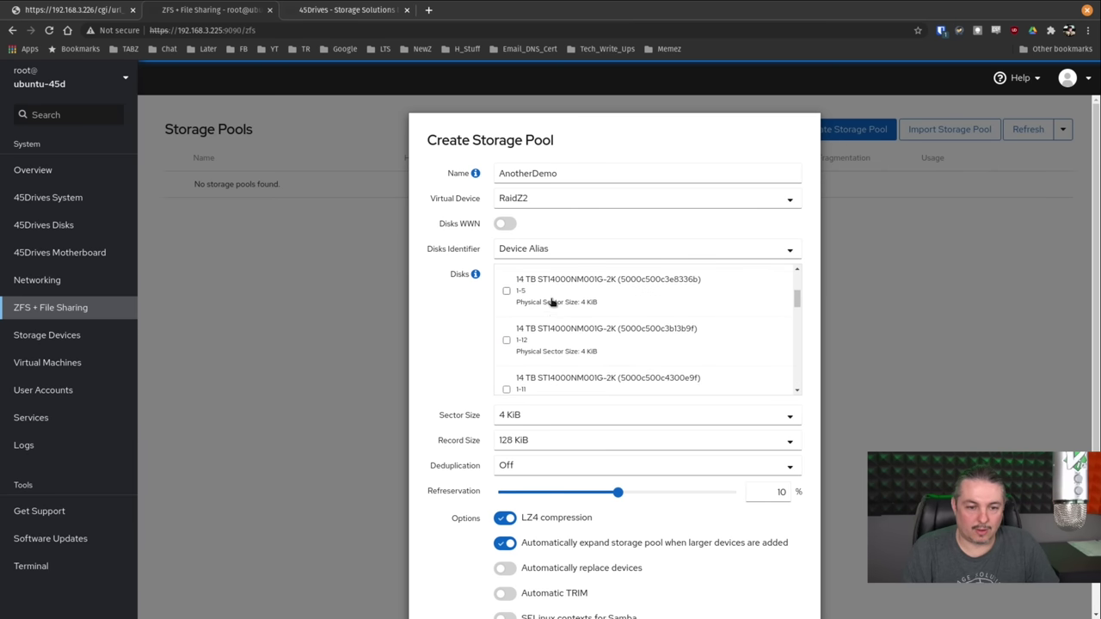
click(555, 348)
scroll(555, 348, down, 2)
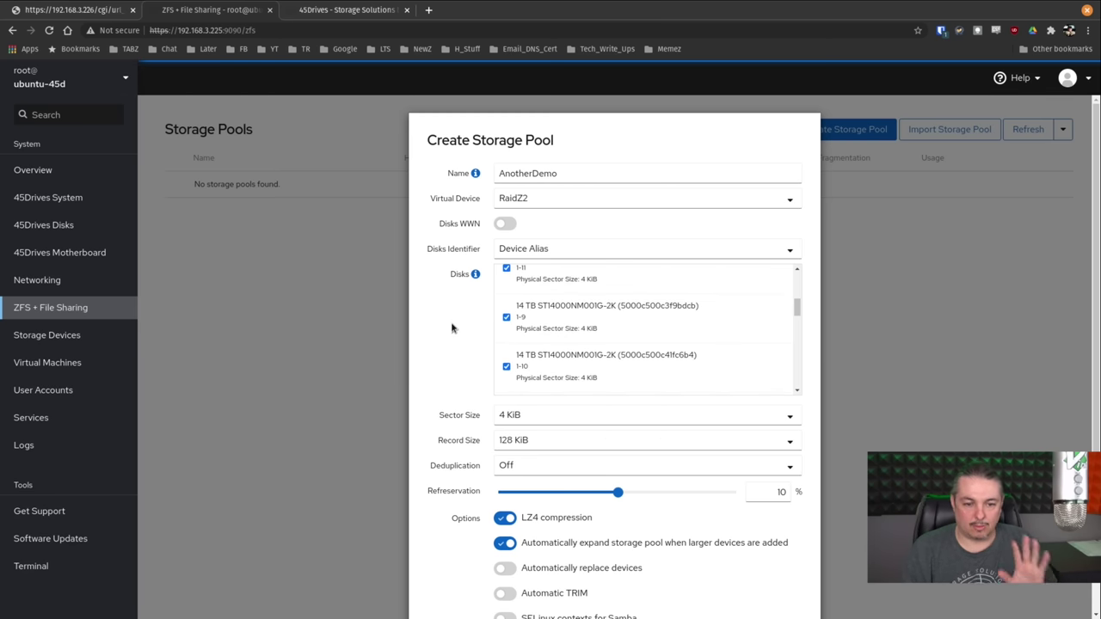
scroll(451, 333, down, 2)
scroll(451, 333, down, 1)
scroll(454, 332, up, 3)
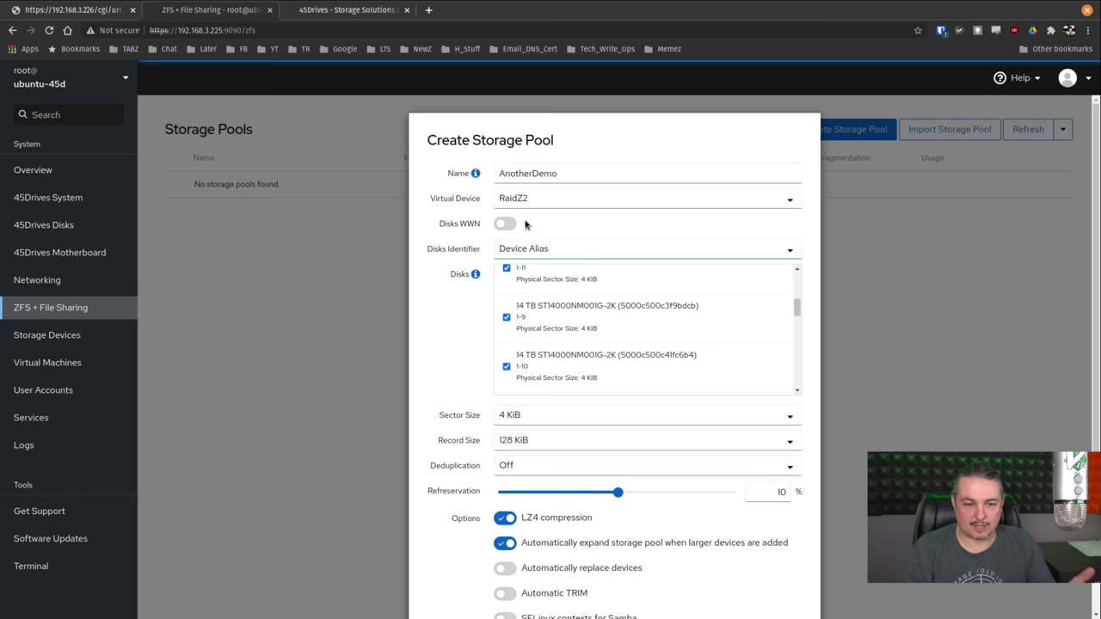
scroll(657, 371, down, 2)
scroll(683, 433, down, 2)
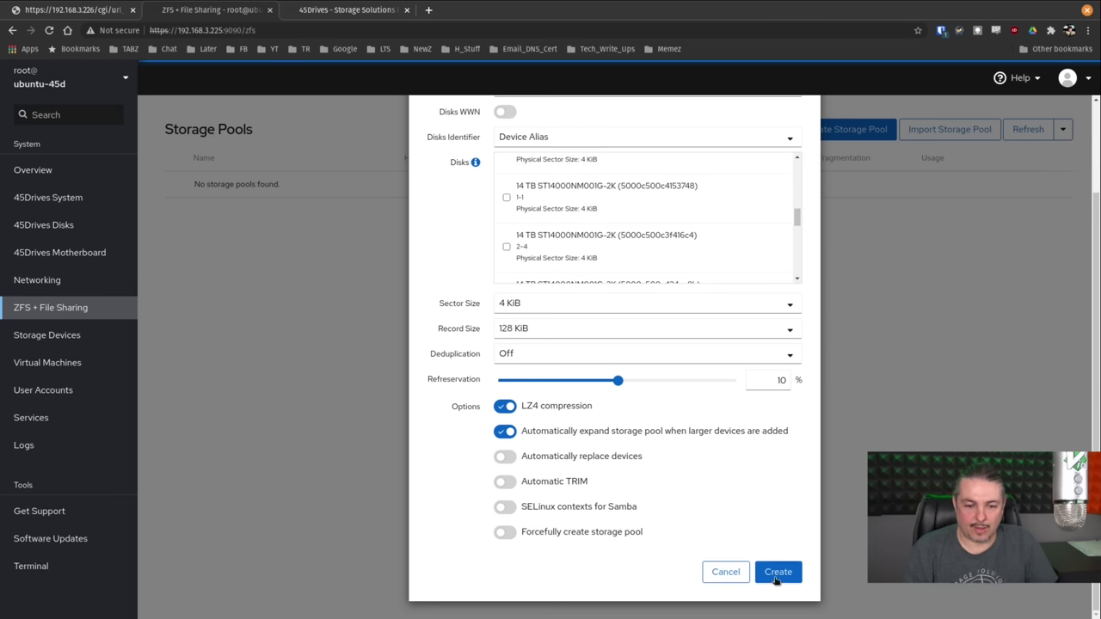
click(778, 574)
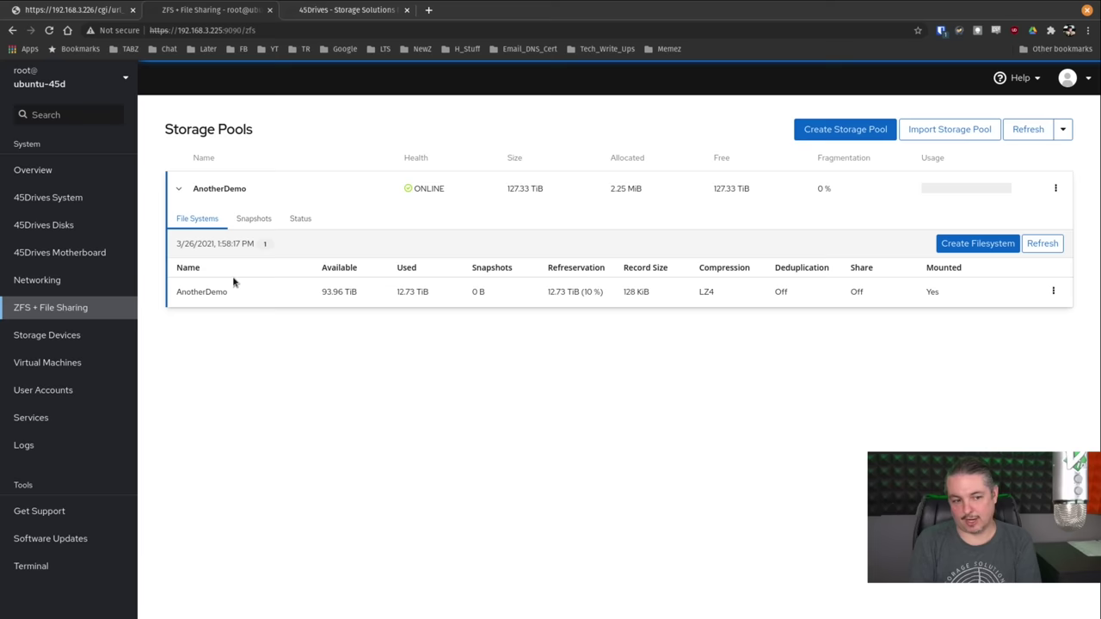
Step: Open the AnotherDemo pool's status and review the state of its raidz2-0 device and member disks
click(300, 219)
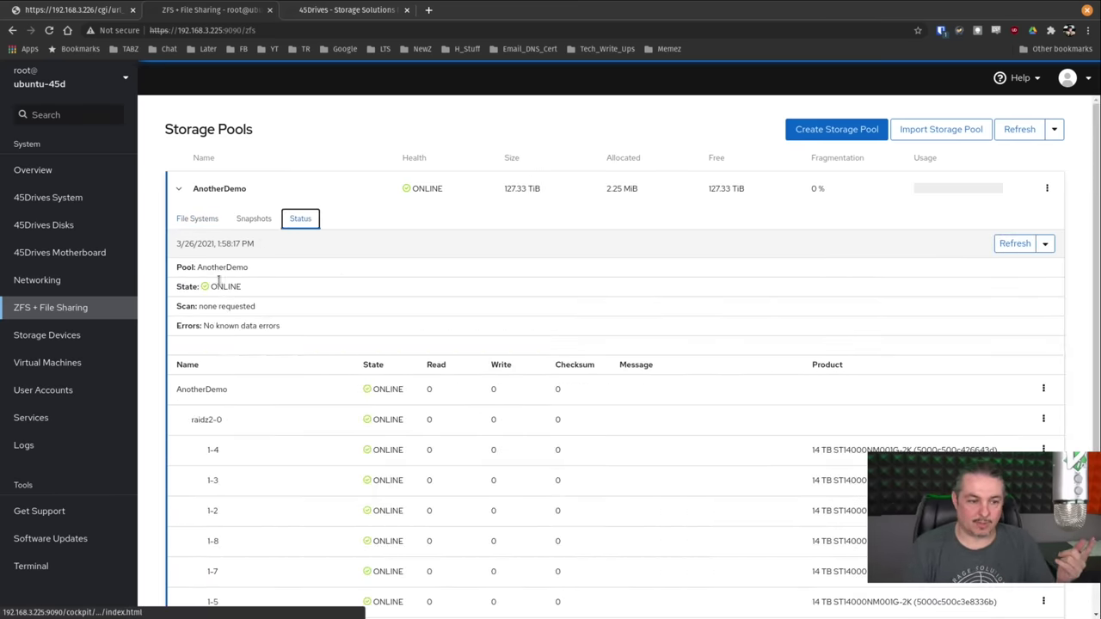
scroll(502, 382, down, 1)
scroll(533, 370, down, 2)
scroll(559, 362, up, 2)
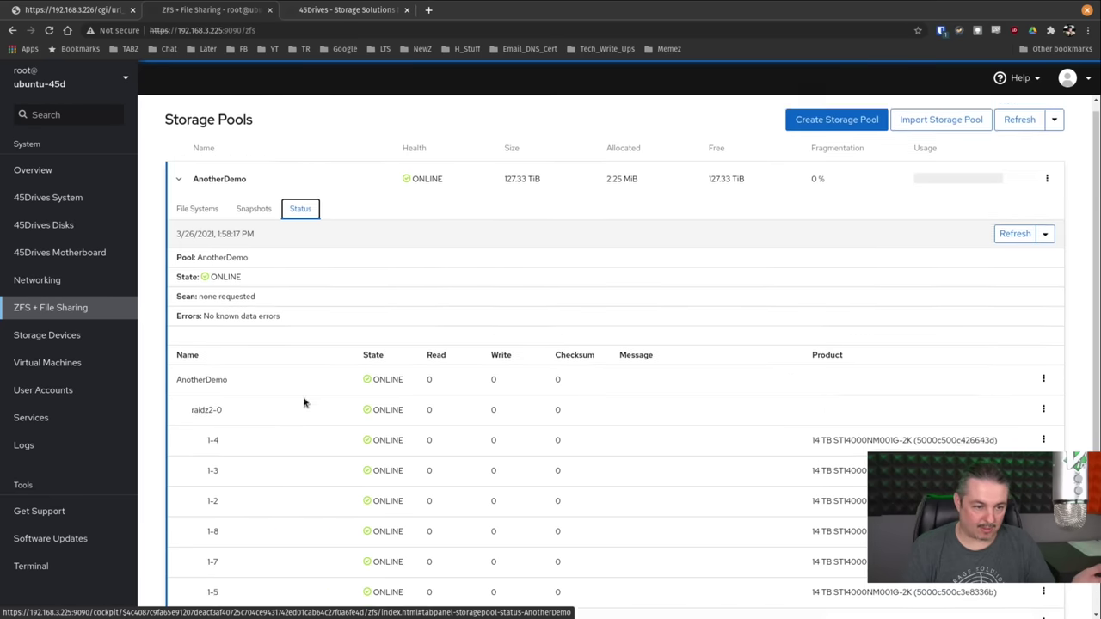
scroll(224, 310, down, 2)
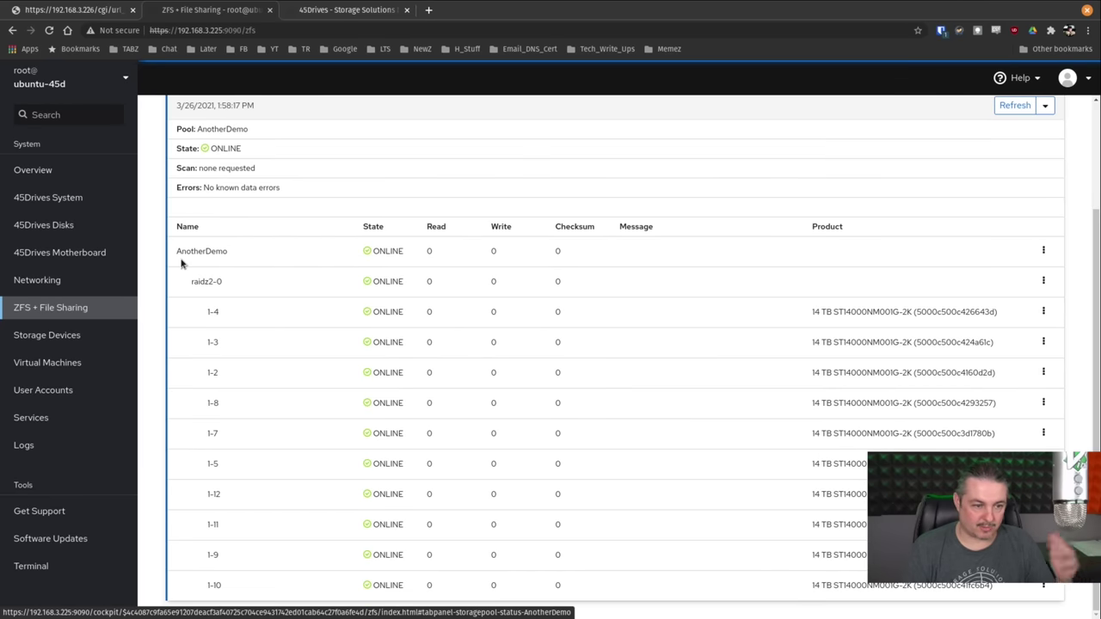
Step: Begin adding a RaidZ2 virtual device to AnotherDemo, with Disks WWN off and disks identified by Device Alias
click(1044, 251)
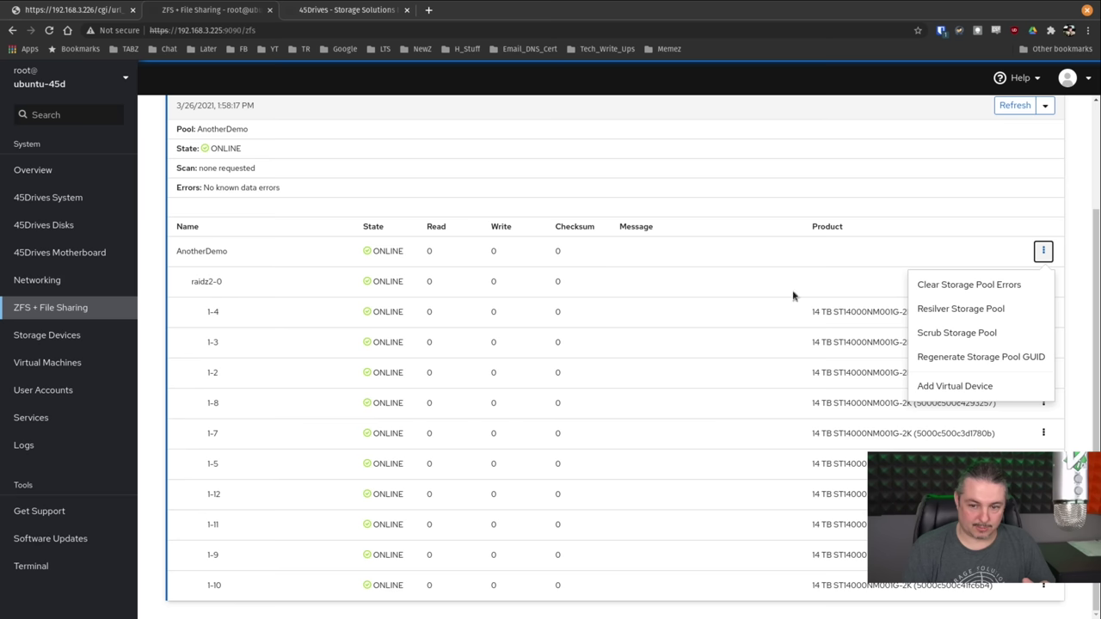
click(973, 387)
click(548, 175)
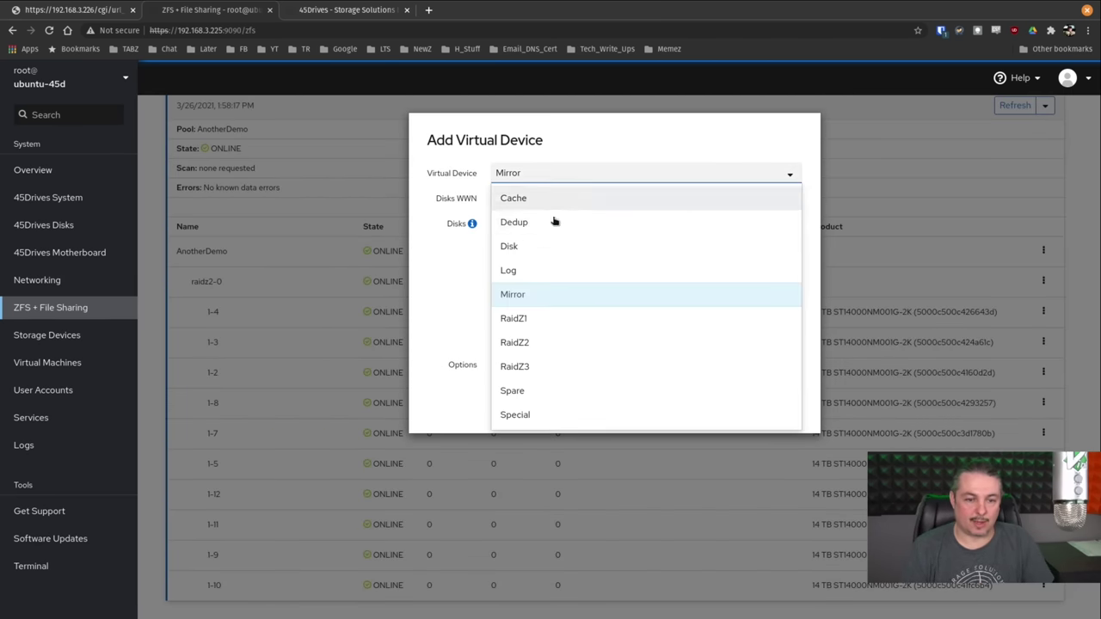
click(547, 342)
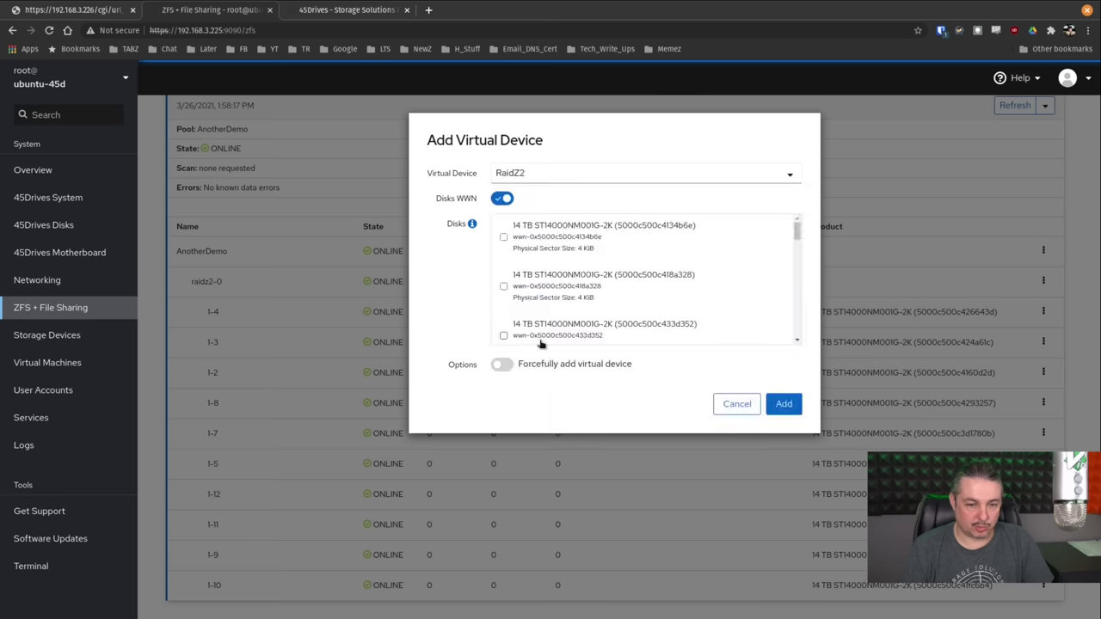
click(504, 198)
click(555, 223)
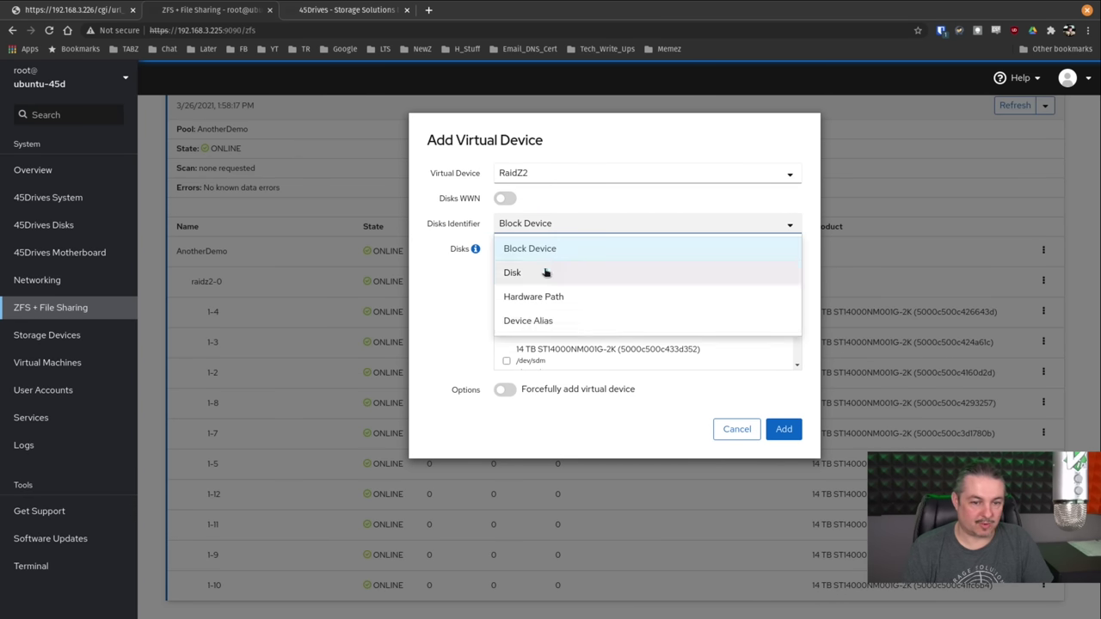
click(538, 331)
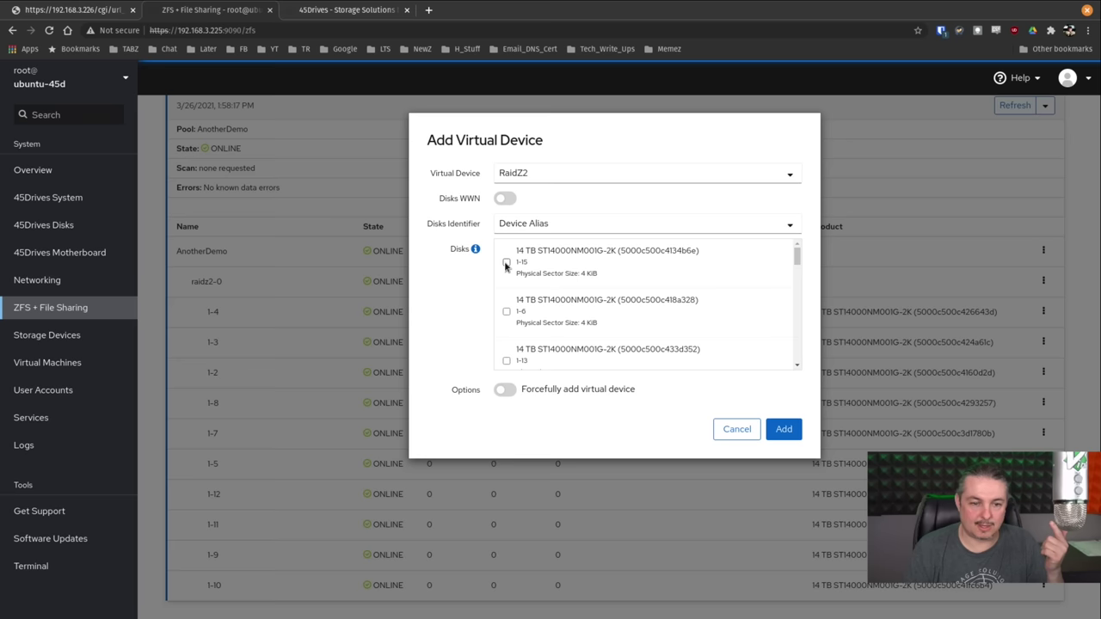
Step: Select the next block of disks, starting at 1-15 and running past 1-13, and add them to AnotherDemo as a RaidZ2 device
click(506, 263)
scroll(508, 284, down, 2)
click(506, 277)
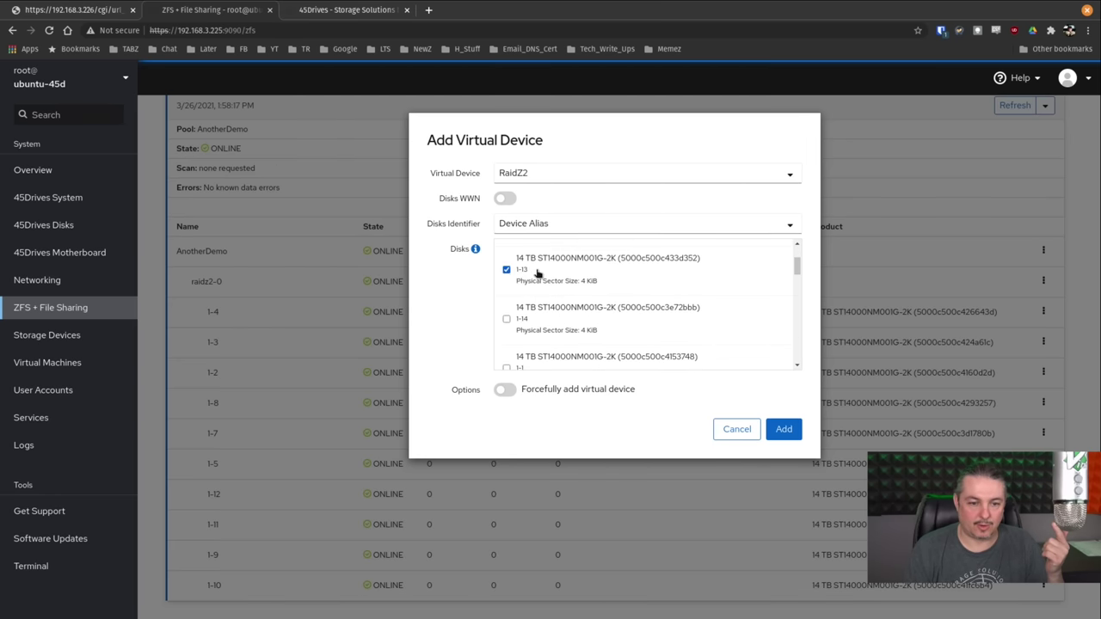
scroll(536, 315, down, 5)
click(568, 327)
scroll(570, 331, down, 1)
click(567, 317)
scroll(568, 317, down, 1)
click(554, 337)
key(Return)
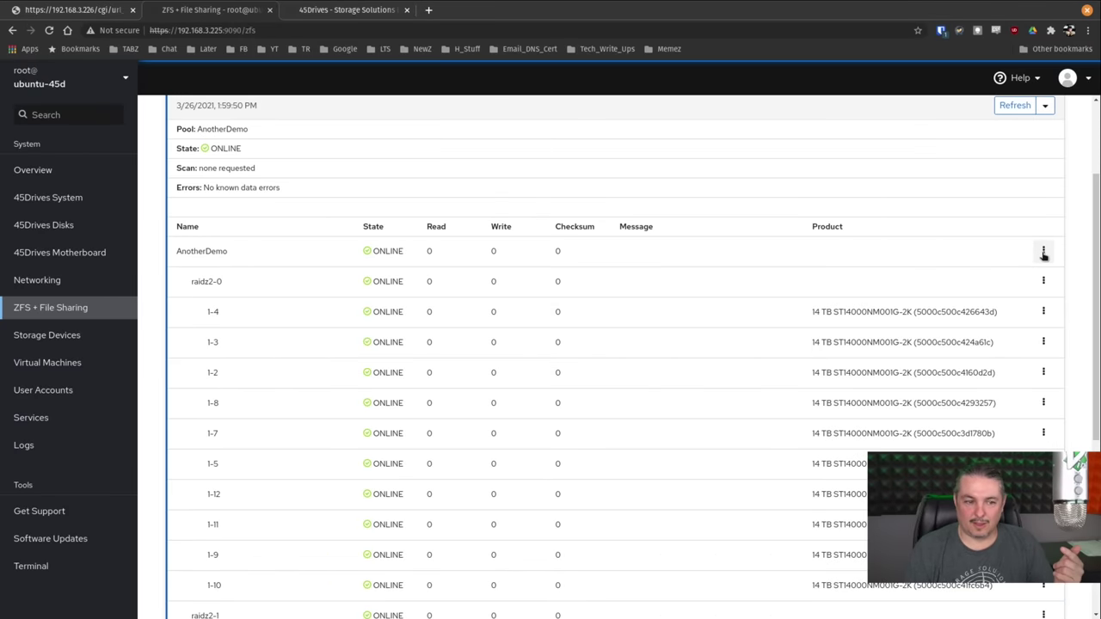
Step: Begin adding one more RaidZ2 virtual device beside raidz2-0 and raidz2-1, turning off Disks WWN and listing disks by Device Alias
click(1043, 252)
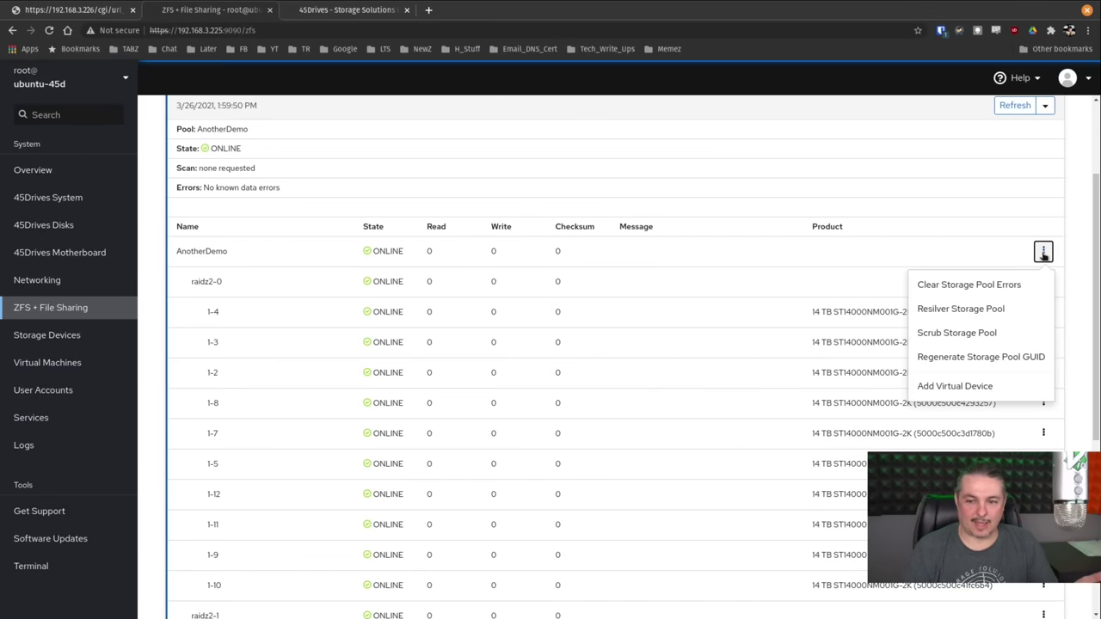
click(955, 386)
click(531, 177)
click(549, 340)
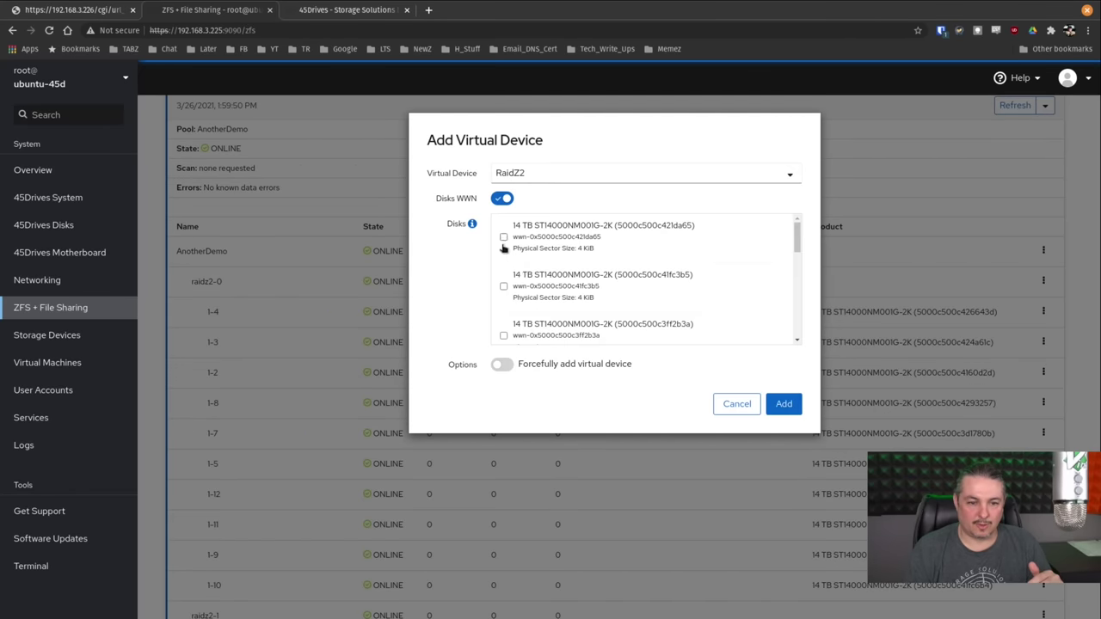
click(499, 198)
click(523, 224)
click(529, 321)
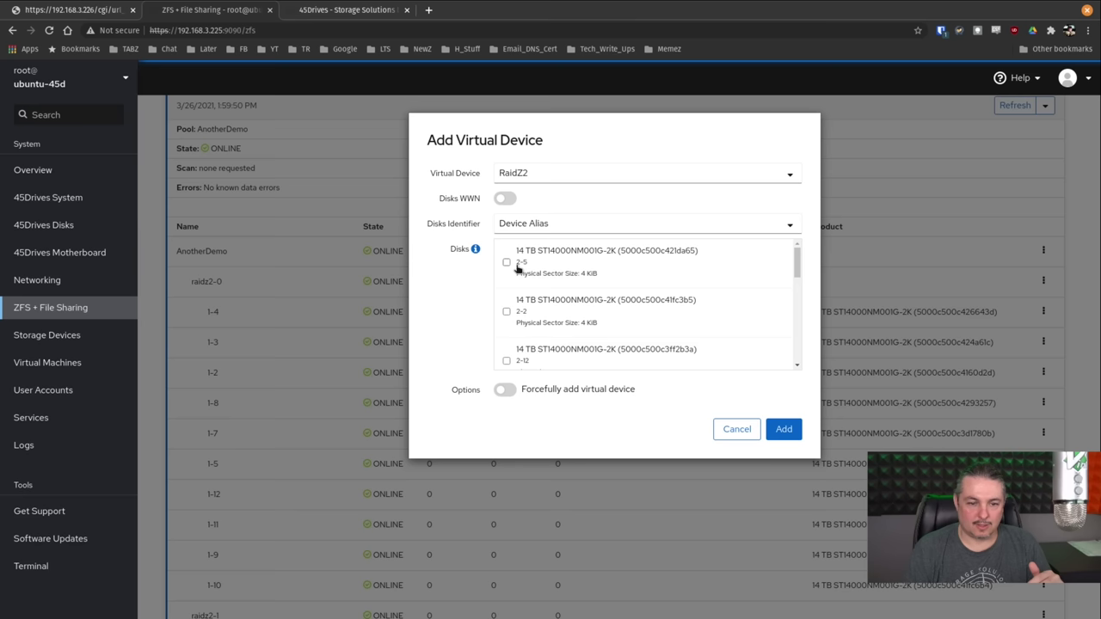
Step: Select the remaining disks, starting with 2-5, 2-2 and 2-12, and add them to AnotherDemo as a RaidZ2 device
click(506, 263)
click(507, 311)
scroll(516, 327, down, 2)
click(507, 344)
scroll(560, 322, down, 3)
click(783, 439)
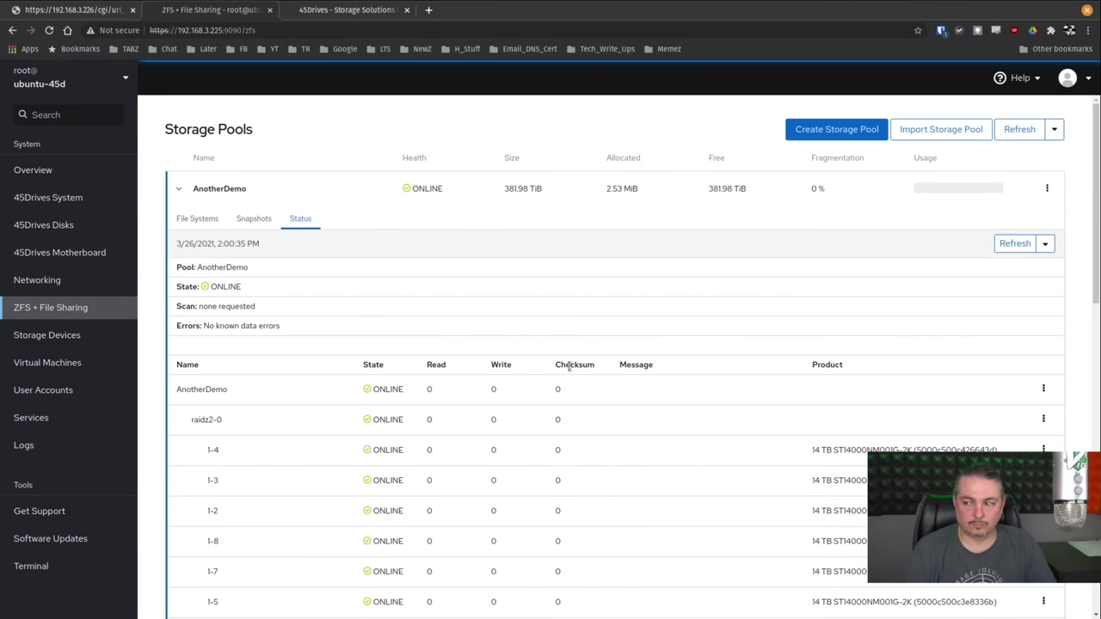
Step: Review the RaidZ2 devices and their member disks in AnotherDemo's status, and check the available space of its file system
scroll(1094, 144, down, 15)
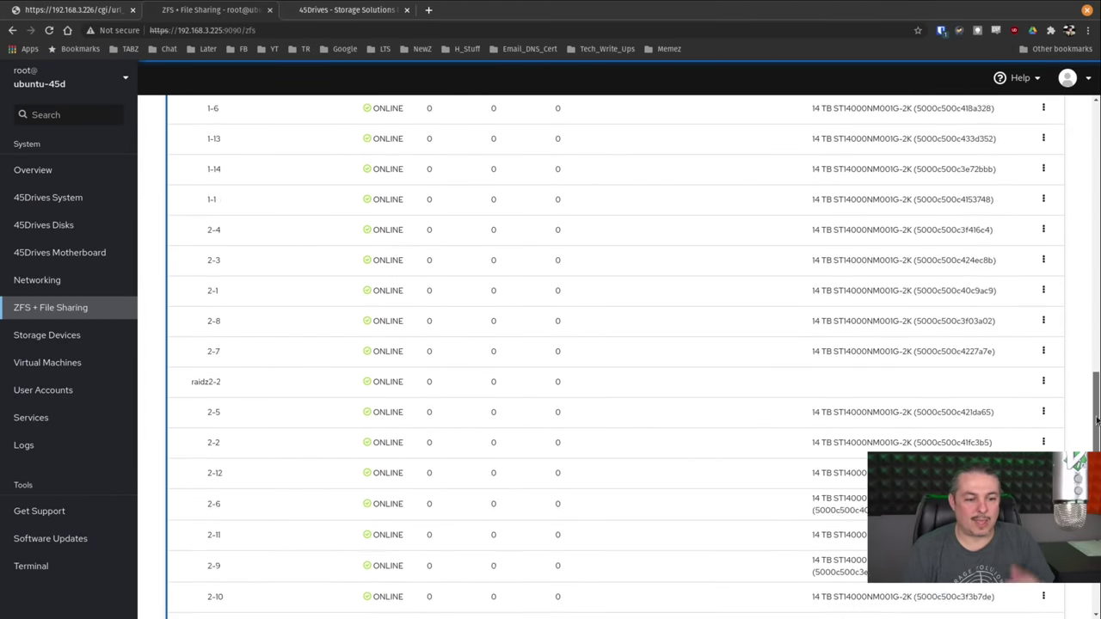
drag(1096, 440, 1067, 251)
scroll(319, 312, down, 5)
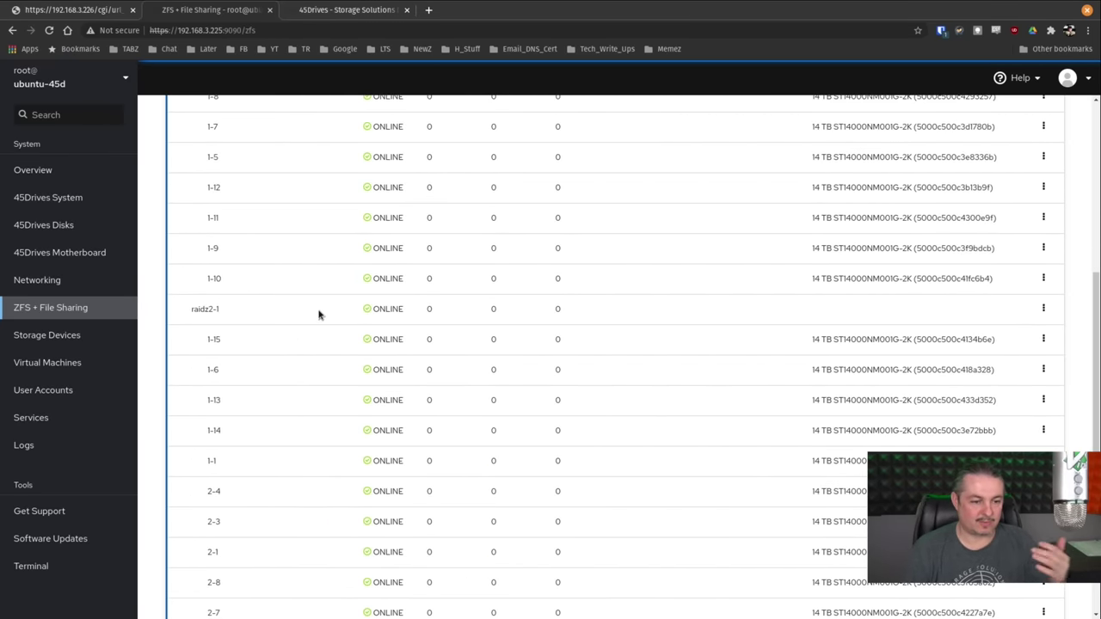
scroll(336, 336, up, 6)
scroll(340, 337, up, 2)
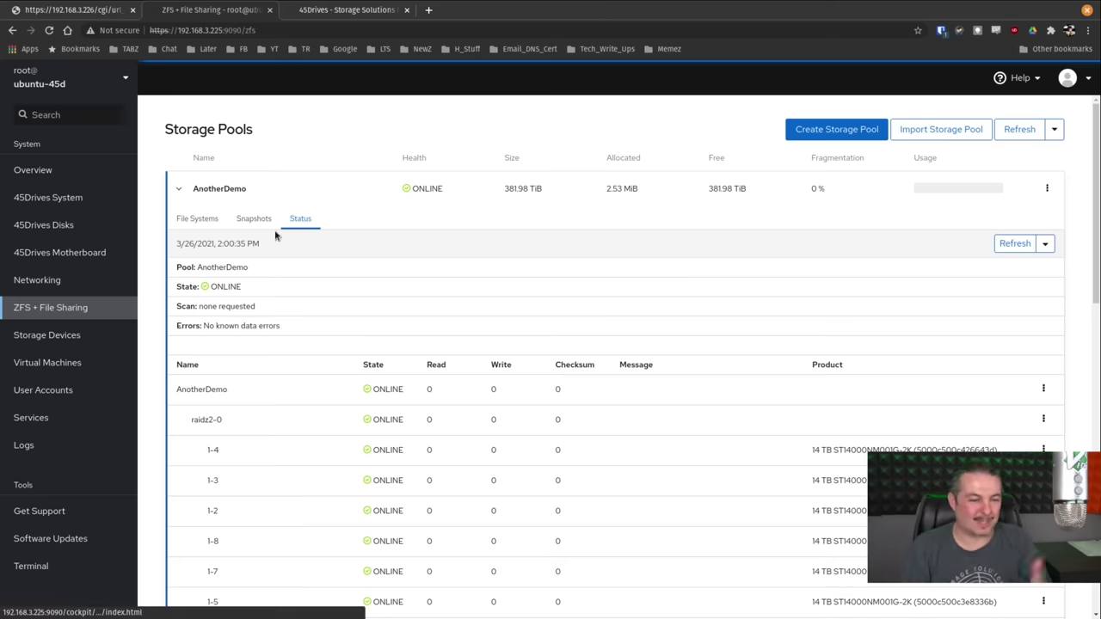
click(197, 218)
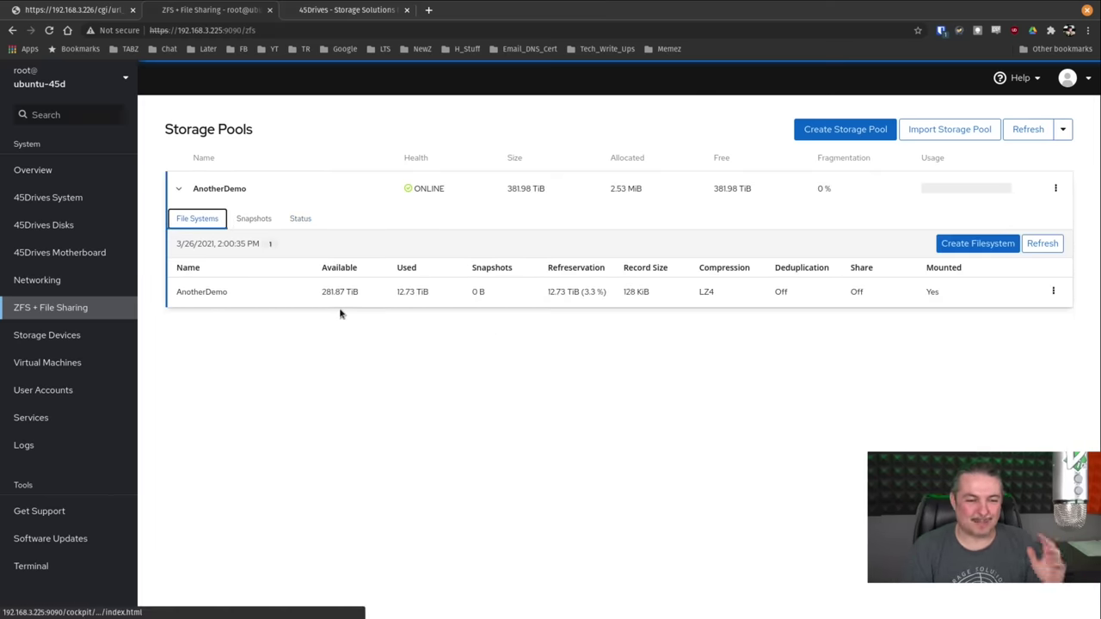
drag(321, 292, 362, 297)
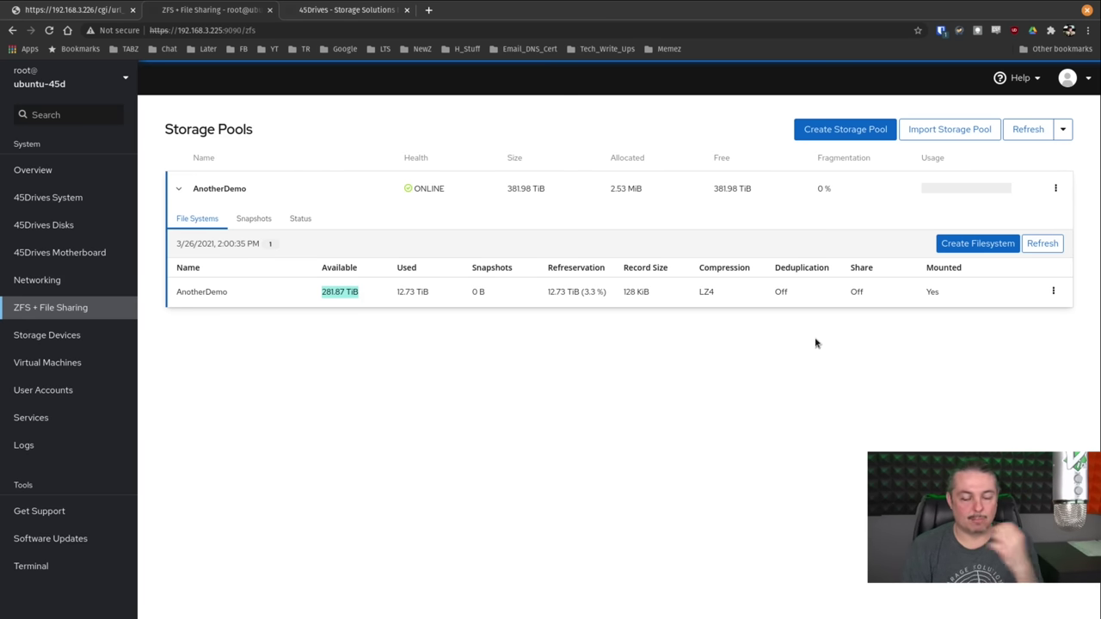
Step: Create a filesystem named SomeDataset under AnotherDemo with the Samba share enabled and the NFS share off
click(994, 245)
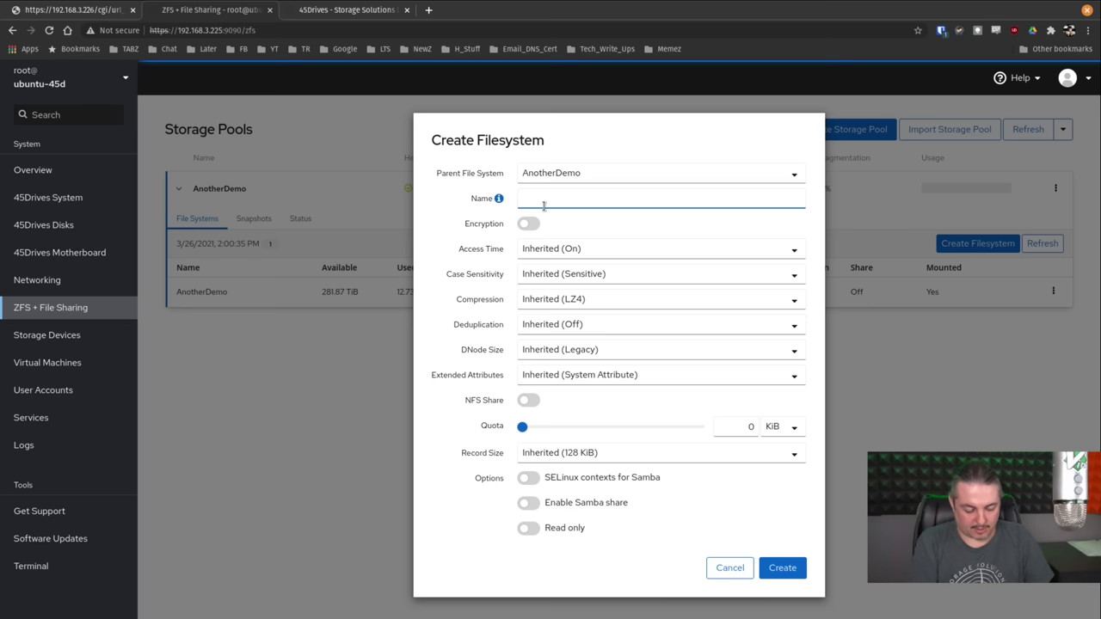
text(SomeDataset)
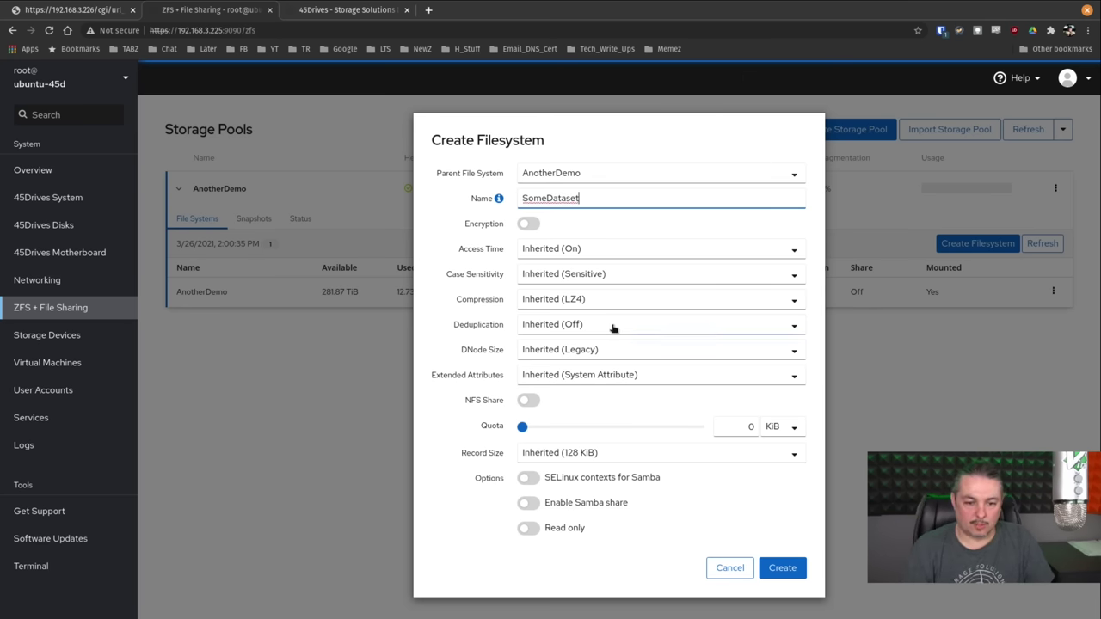
click(526, 401)
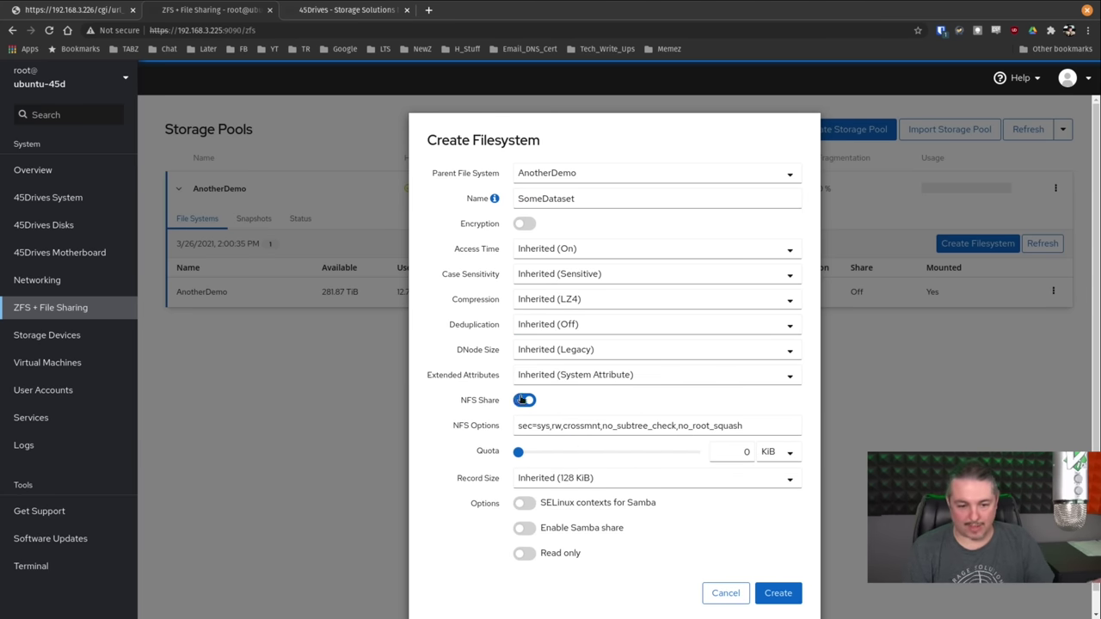
click(525, 400)
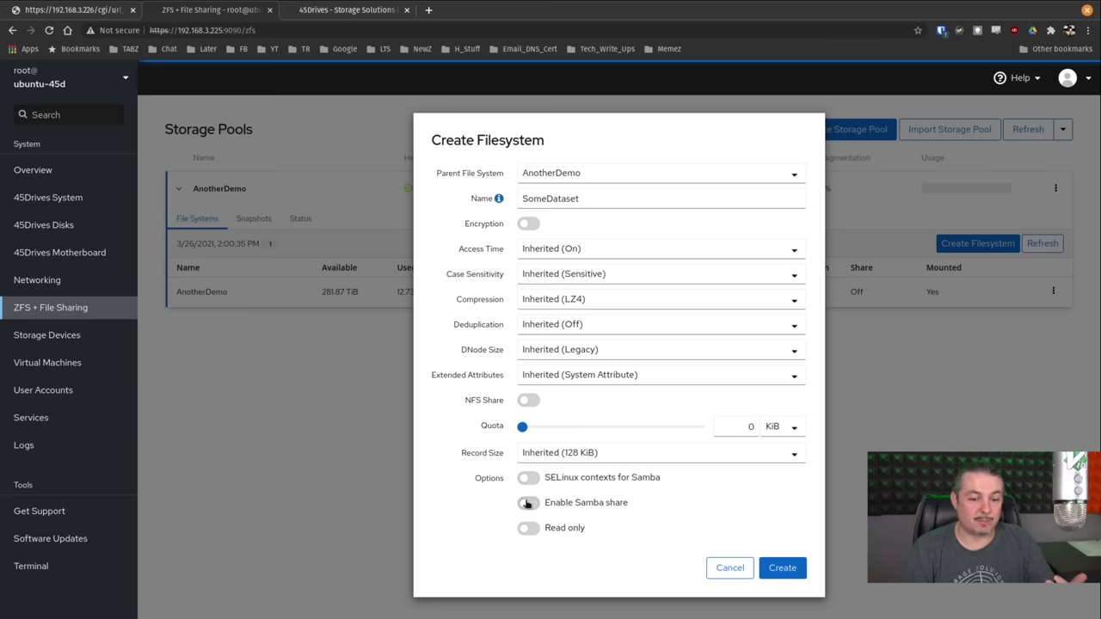
click(527, 503)
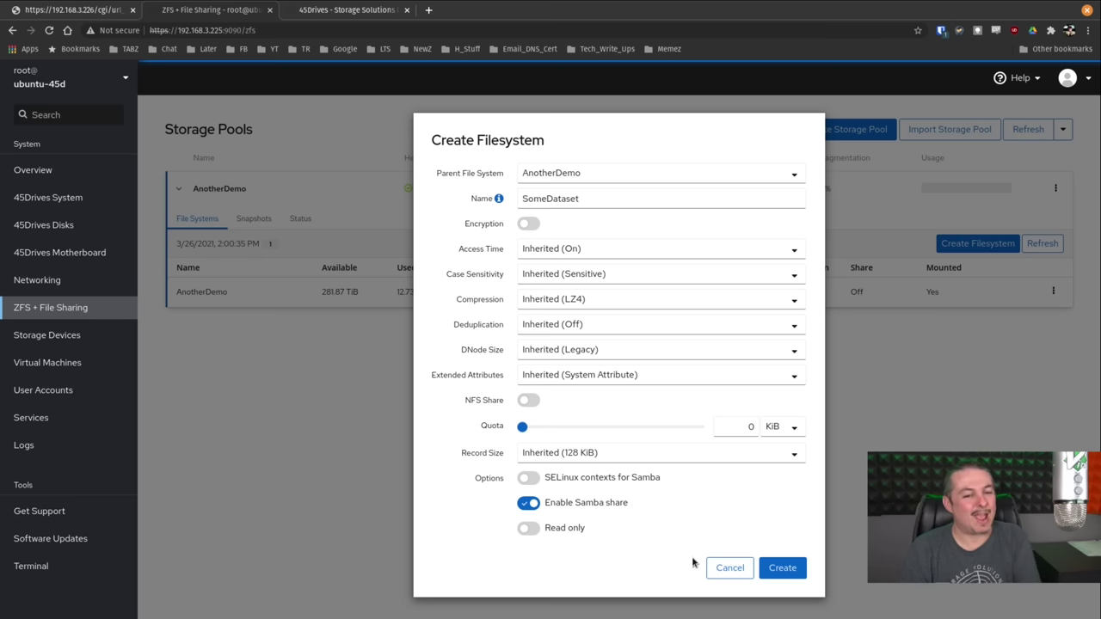
click(577, 196)
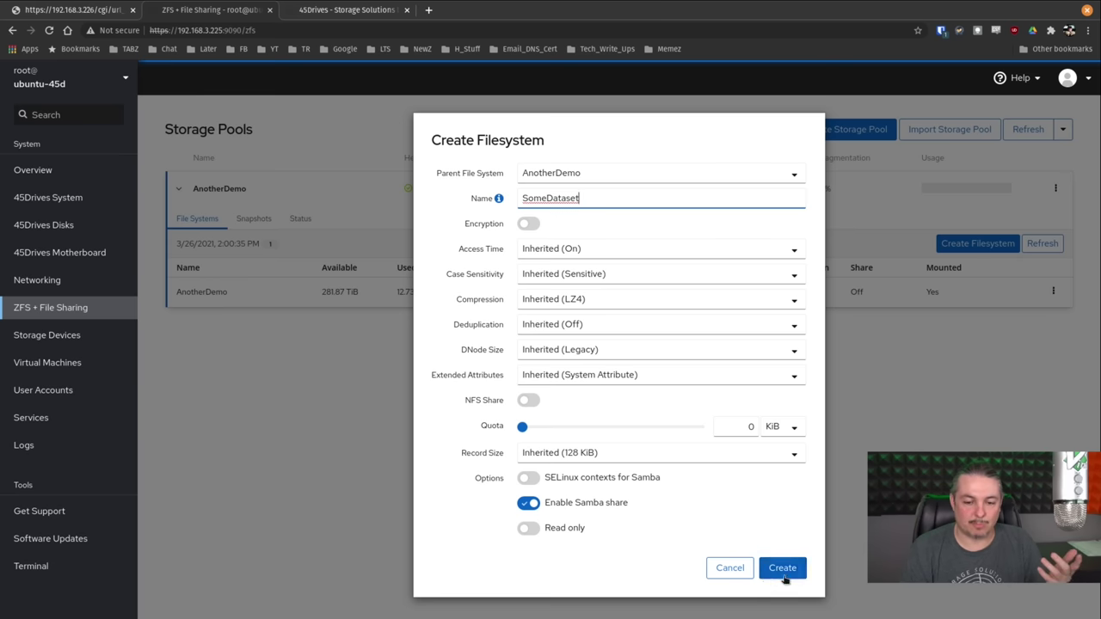
click(782, 570)
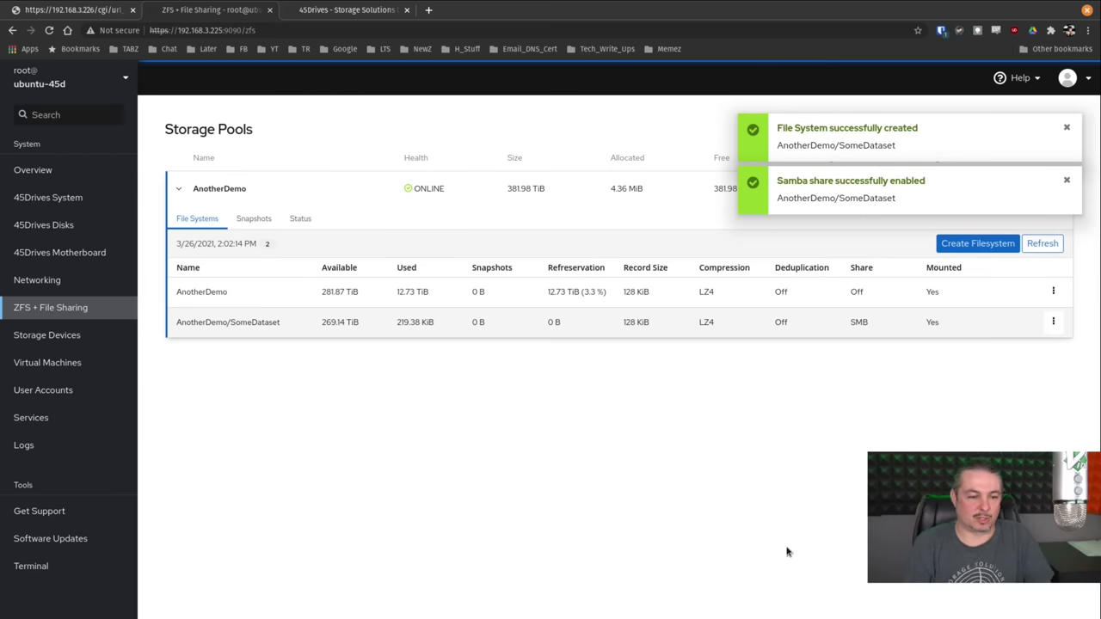
drag(181, 323, 289, 322)
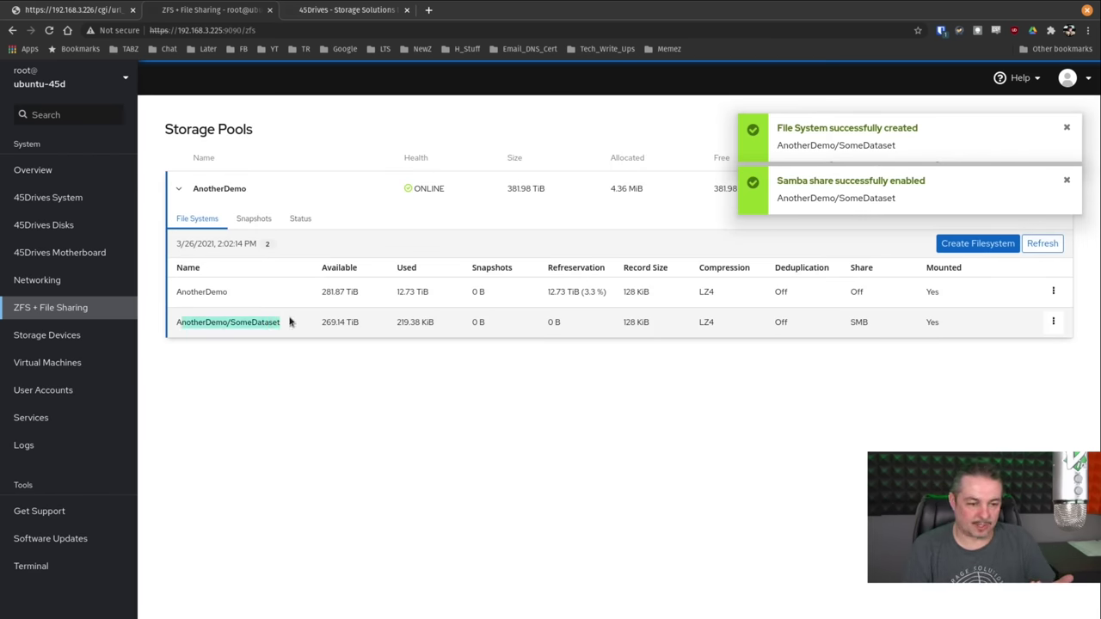
Step: Create a second filesystem under AnotherDemo named SomeNFS with the NFS share enabled
click(1053, 292)
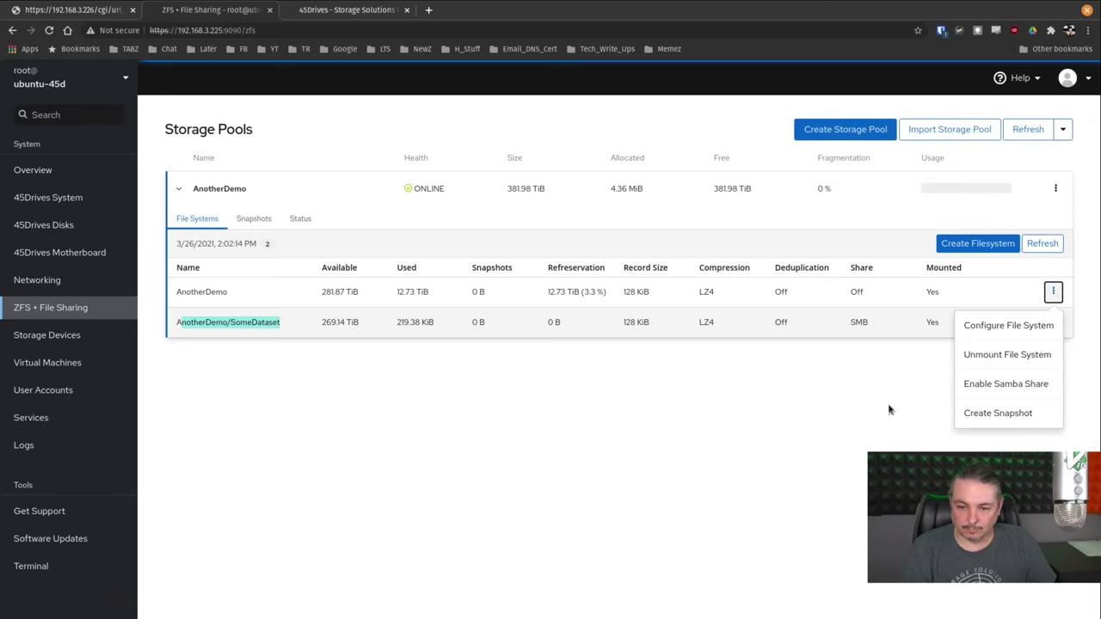
click(975, 244)
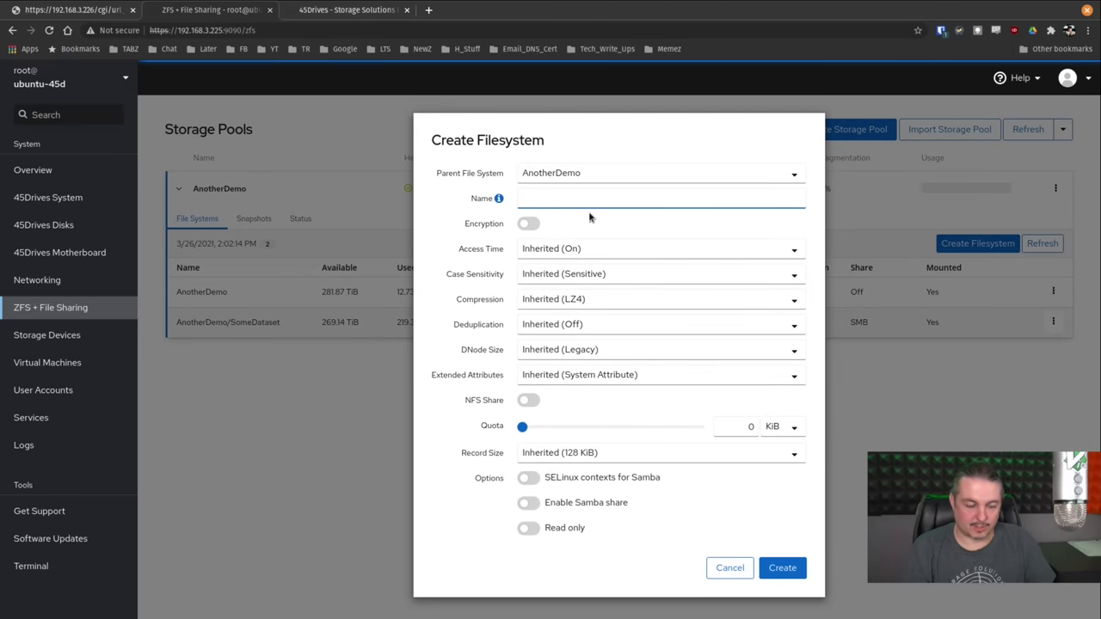
text(SomeDa)
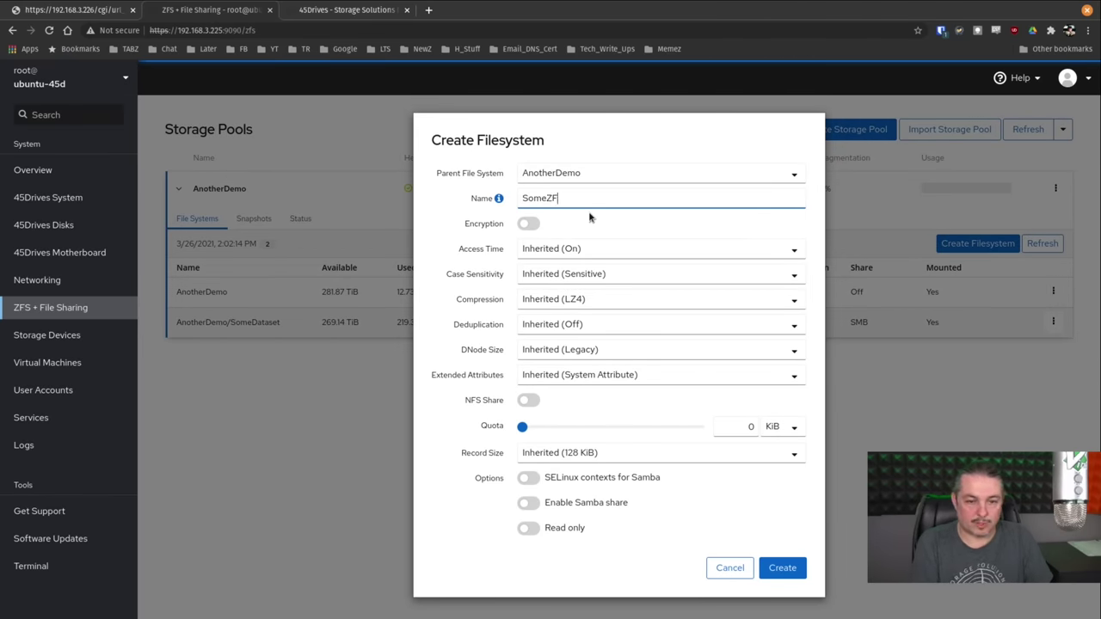
key(BackSpace)
key(BackSpace)
text(NFs)
key(BackSpace)
text(S_S)
key(BackSpace)
key(BackSpace)
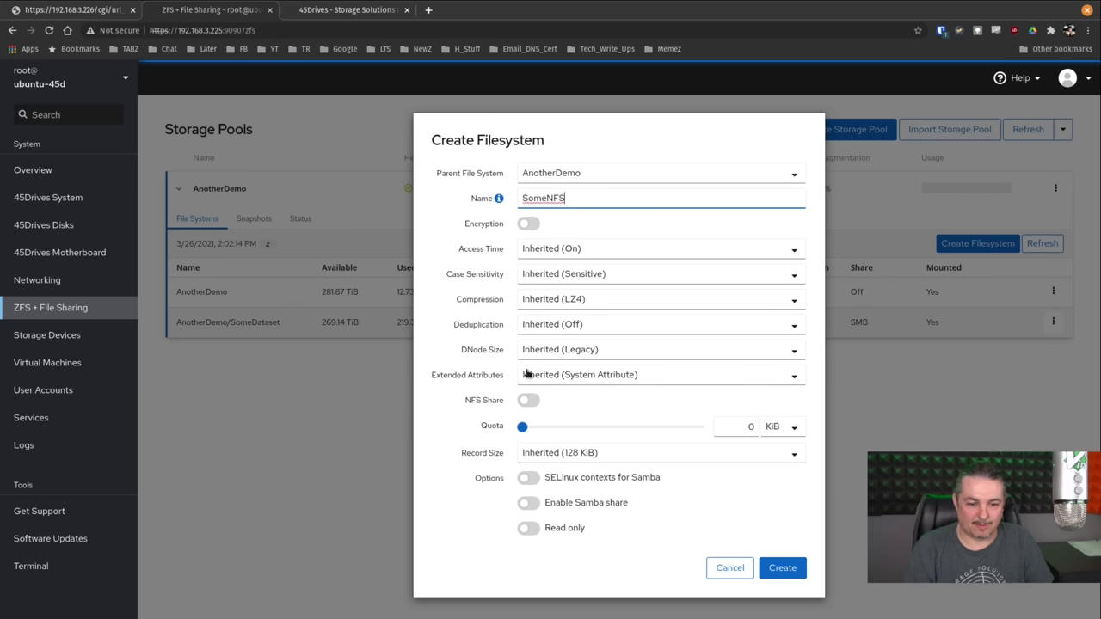
click(529, 402)
click(778, 591)
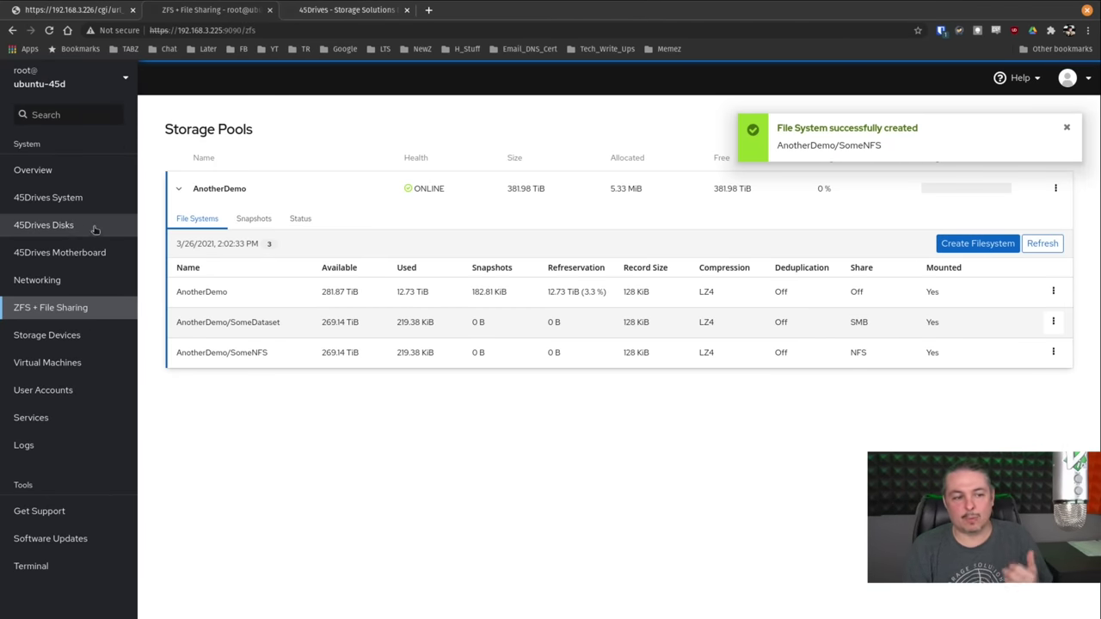
Step: Reload the 45Drives Disks page and check the pool name and mount point of the disk in bay 1-5
click(56, 226)
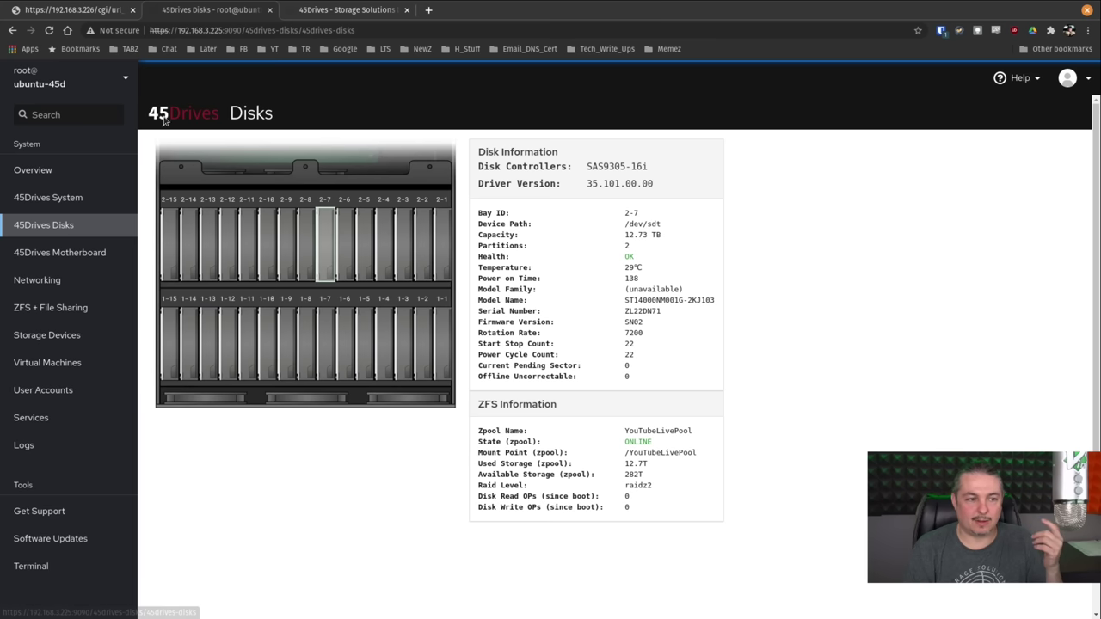
click(49, 31)
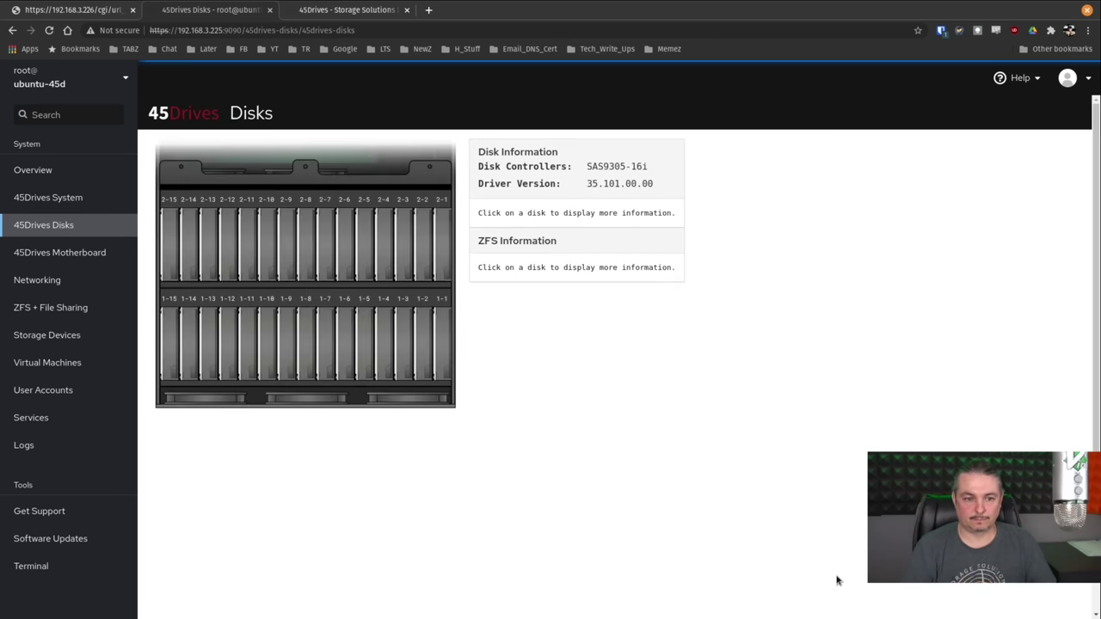
drag(626, 453, 713, 456)
click(362, 343)
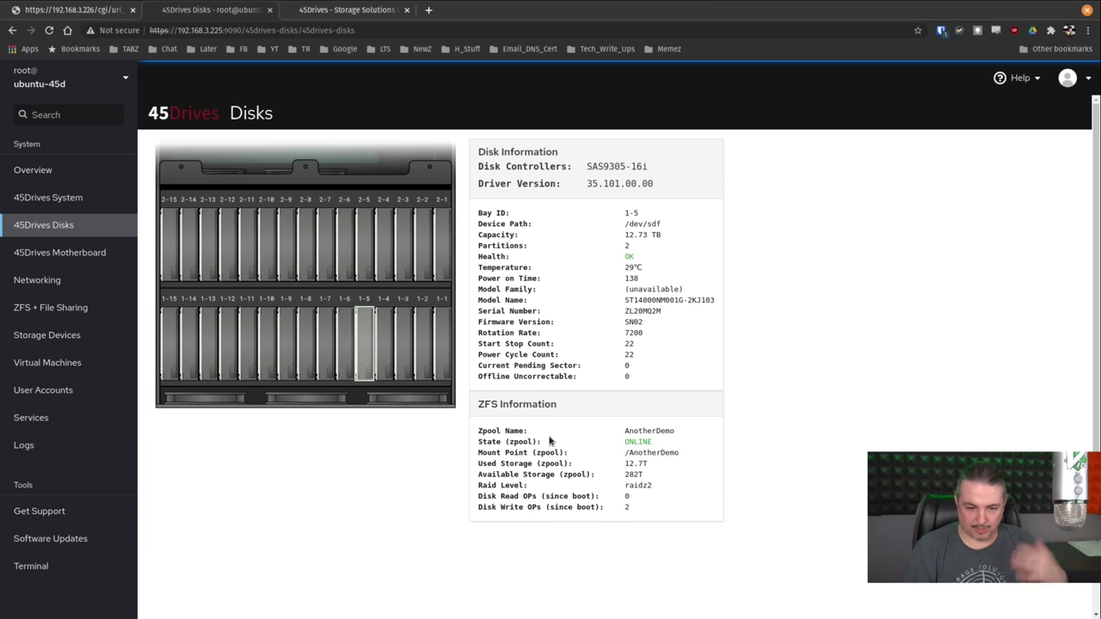
drag(621, 460, 683, 458)
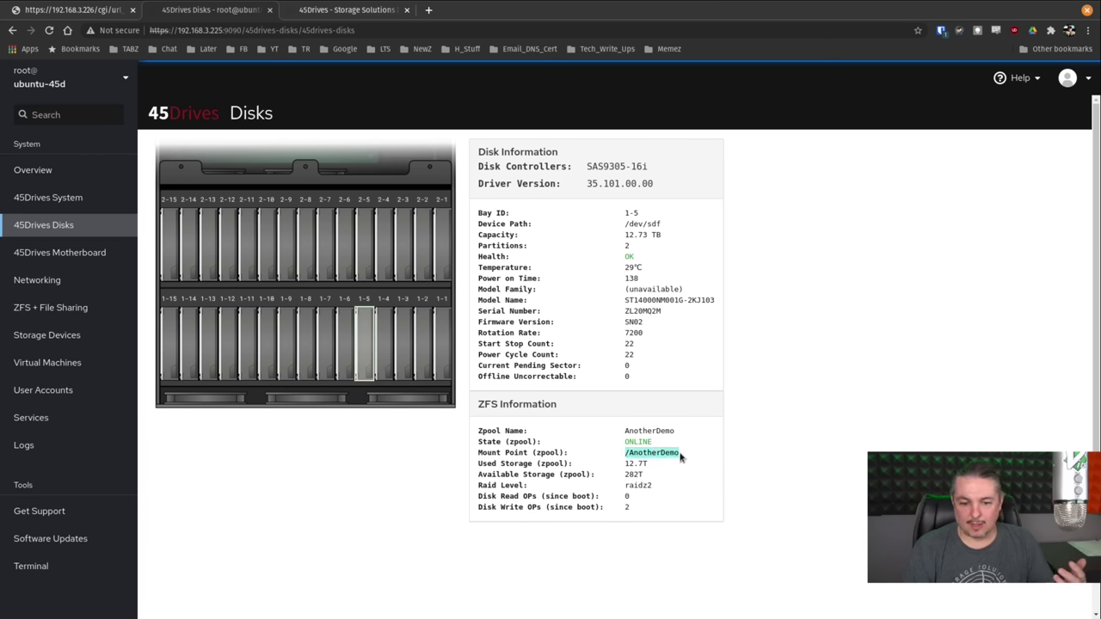
Step: Inspect the disk and ZFS information of several upper-row bays, including 2-12, 2-10, 2-5, 2-2 and 2-11
click(229, 256)
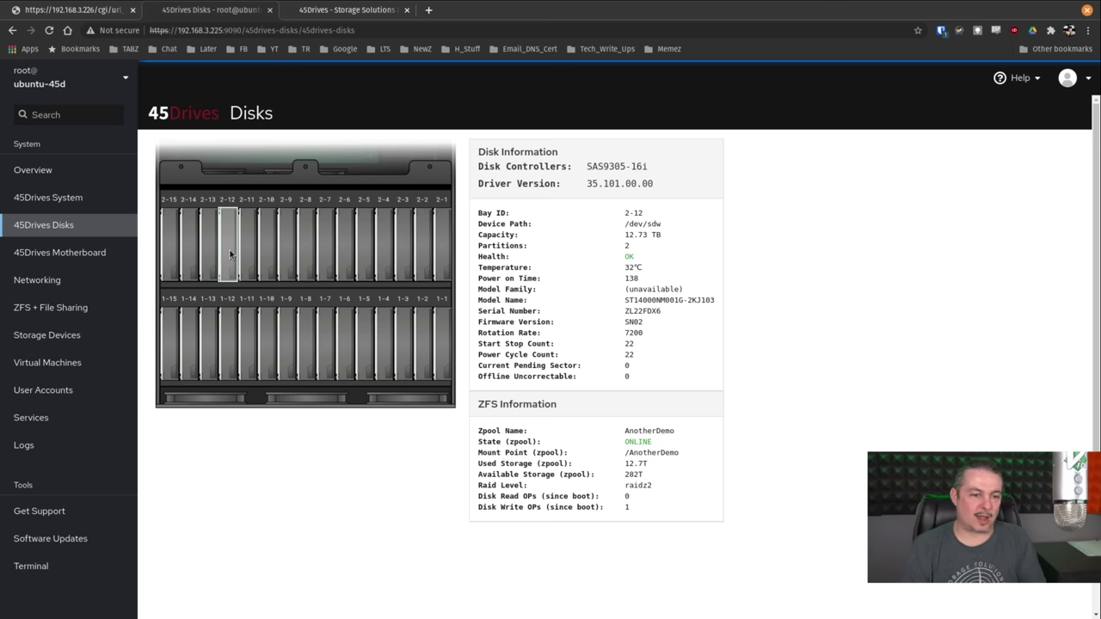
click(276, 265)
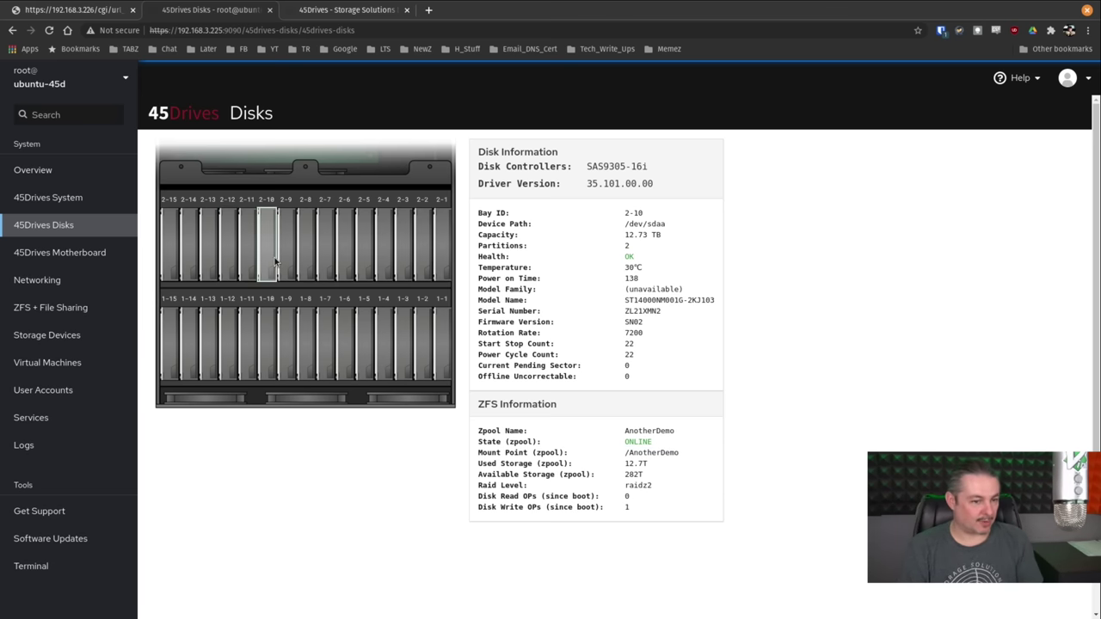
click(372, 273)
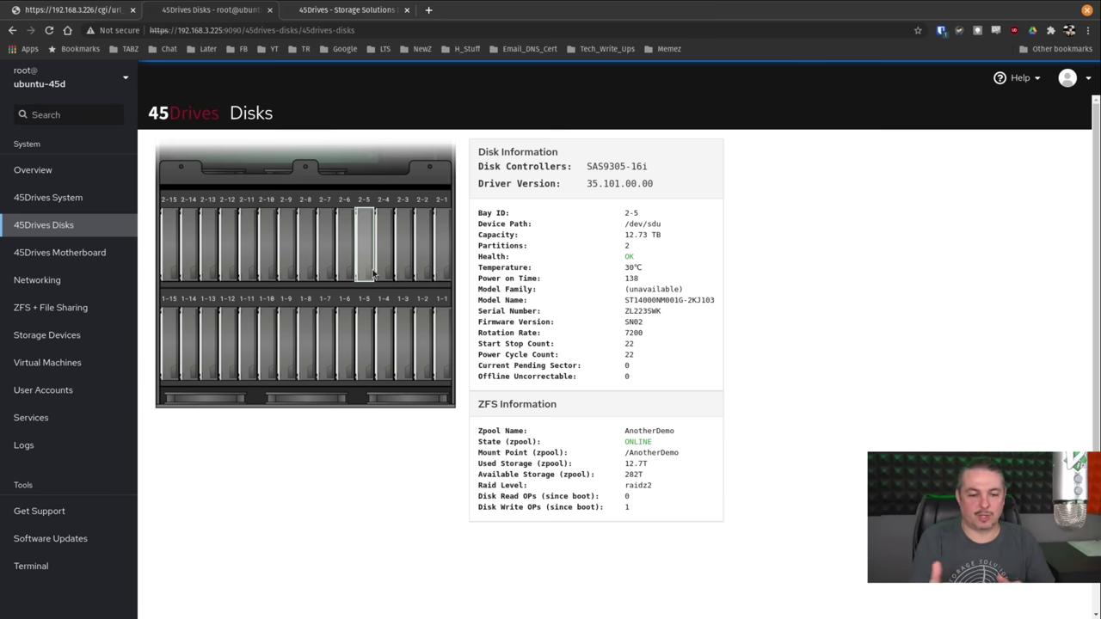
click(418, 260)
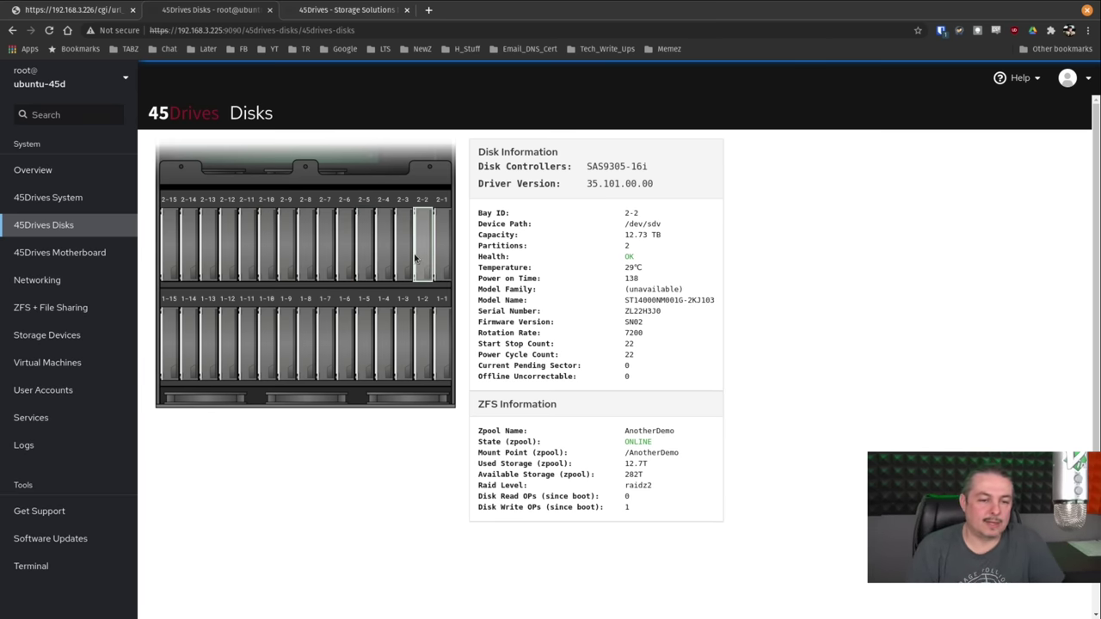
click(441, 261)
click(372, 261)
click(247, 258)
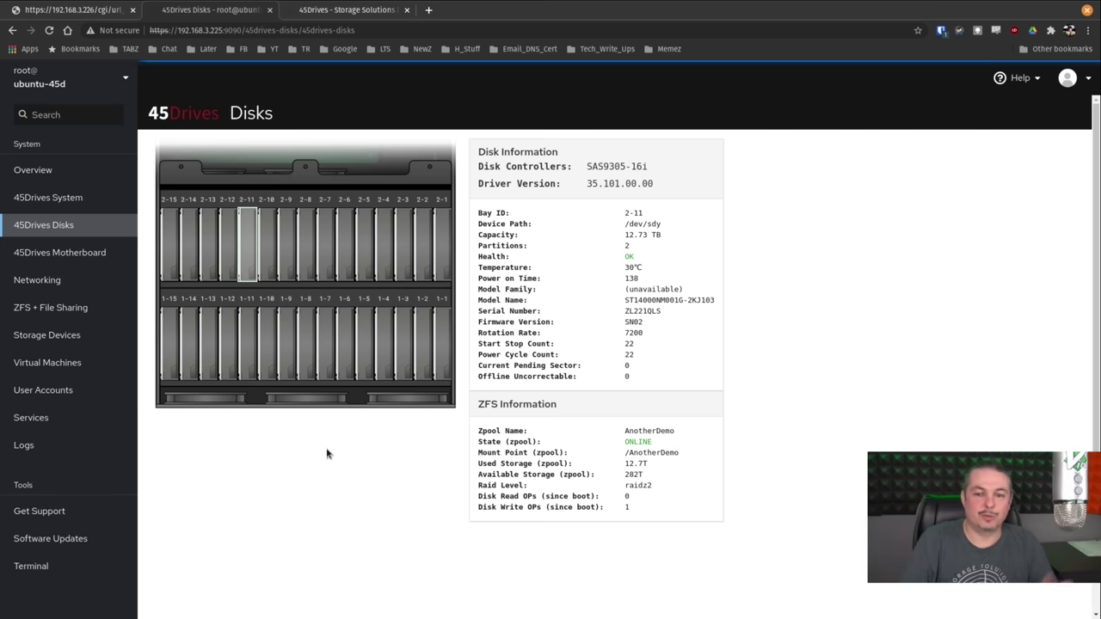
Step: Return to ZFS + File Sharing and review the actions offered for the AnotherDemo file system and for disk 1-3
click(120, 307)
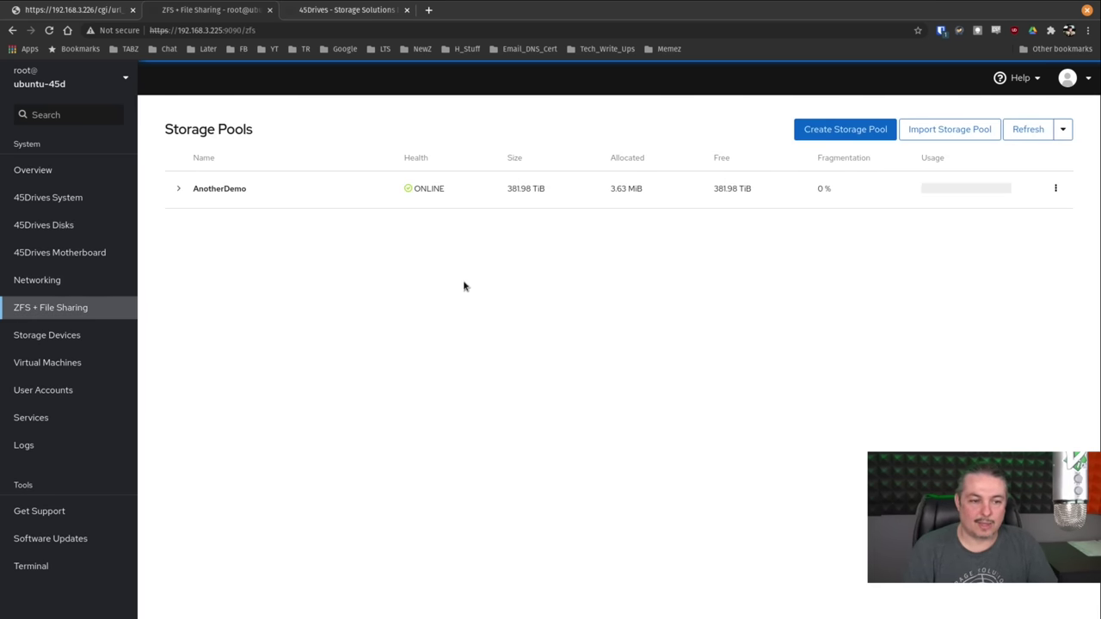
click(179, 191)
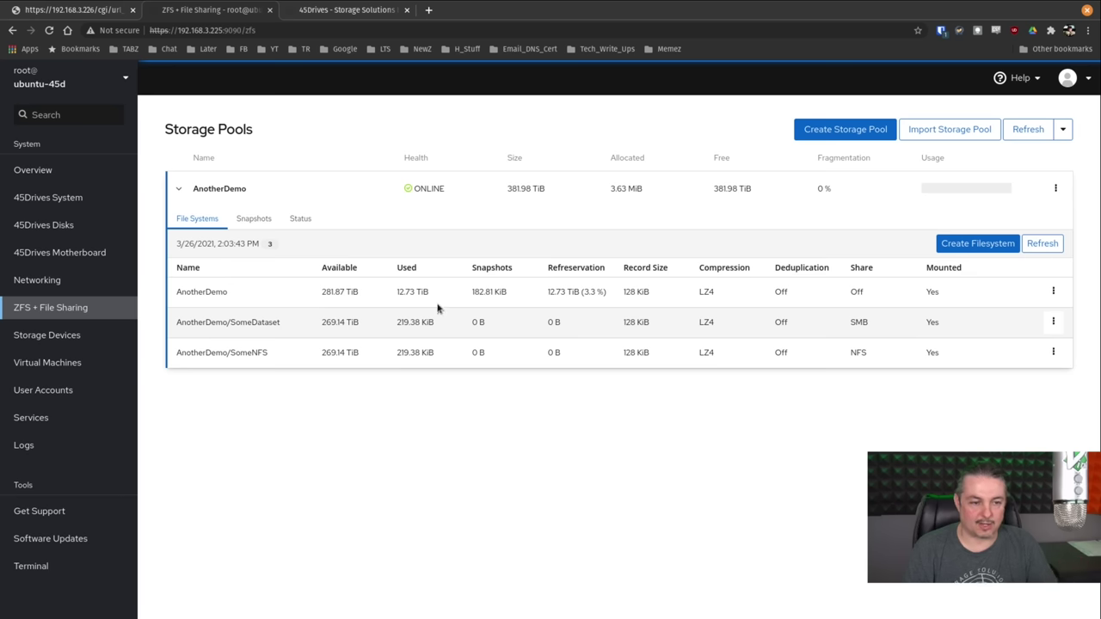
click(1053, 292)
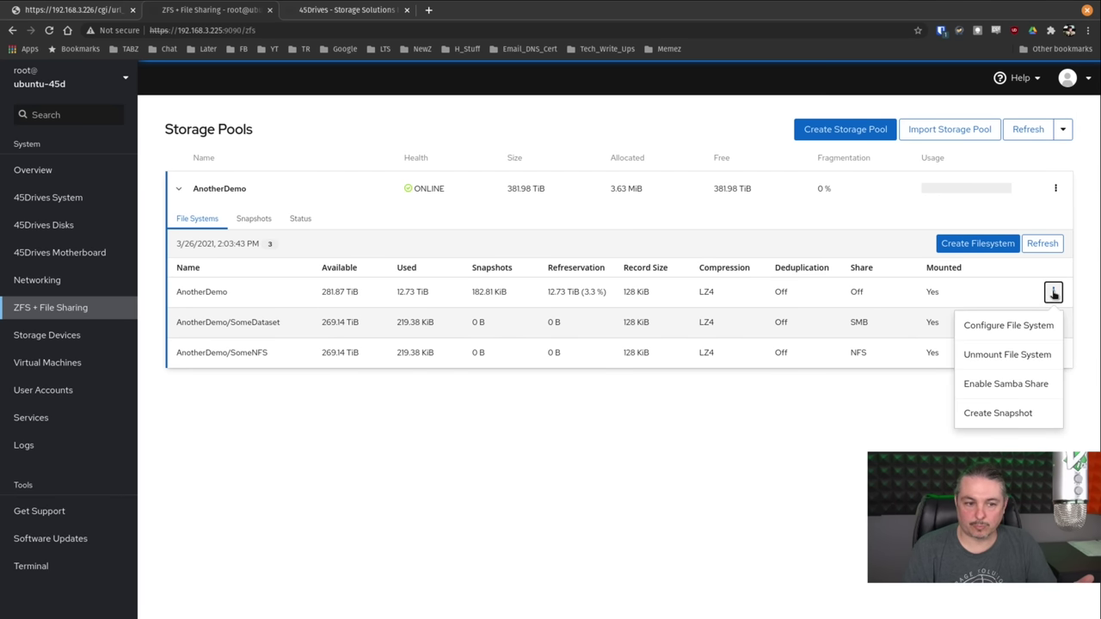
click(300, 219)
scroll(1015, 353, down, 3)
click(1044, 329)
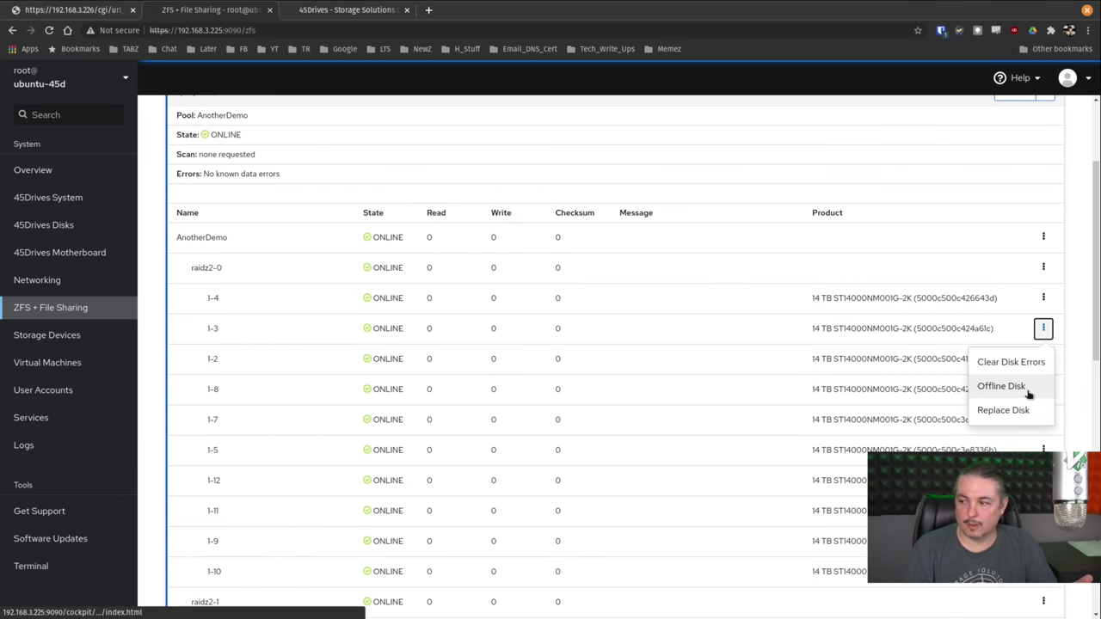
Step: Review the replacement options for disk 1-4 with Disks WWN turned off, cancel the replacement, and look over the remaining pool disks
click(1044, 297)
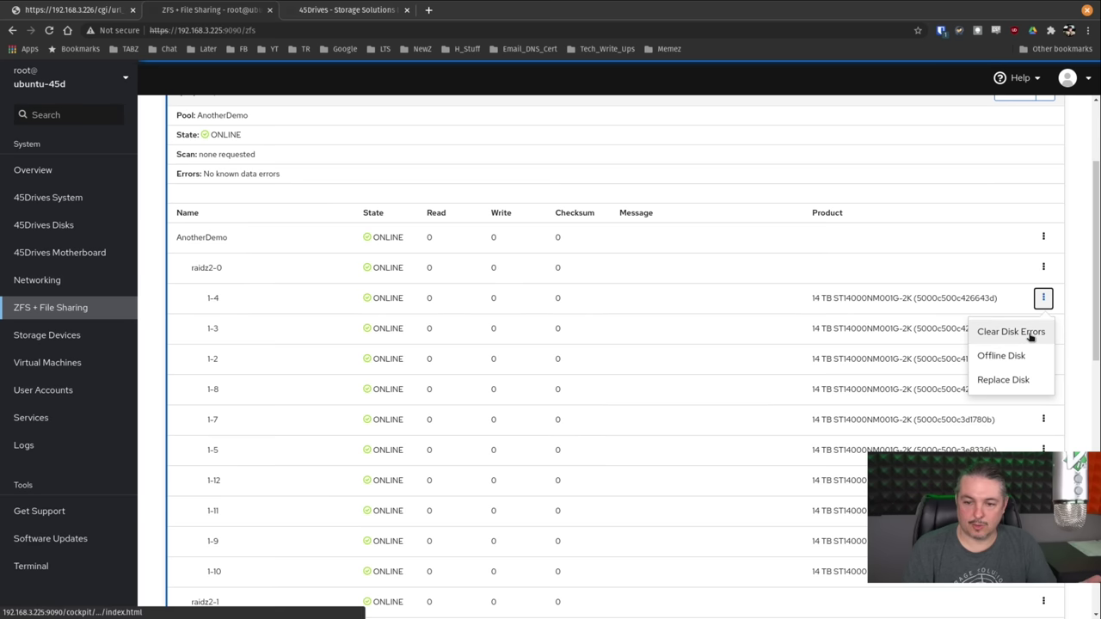
click(1003, 379)
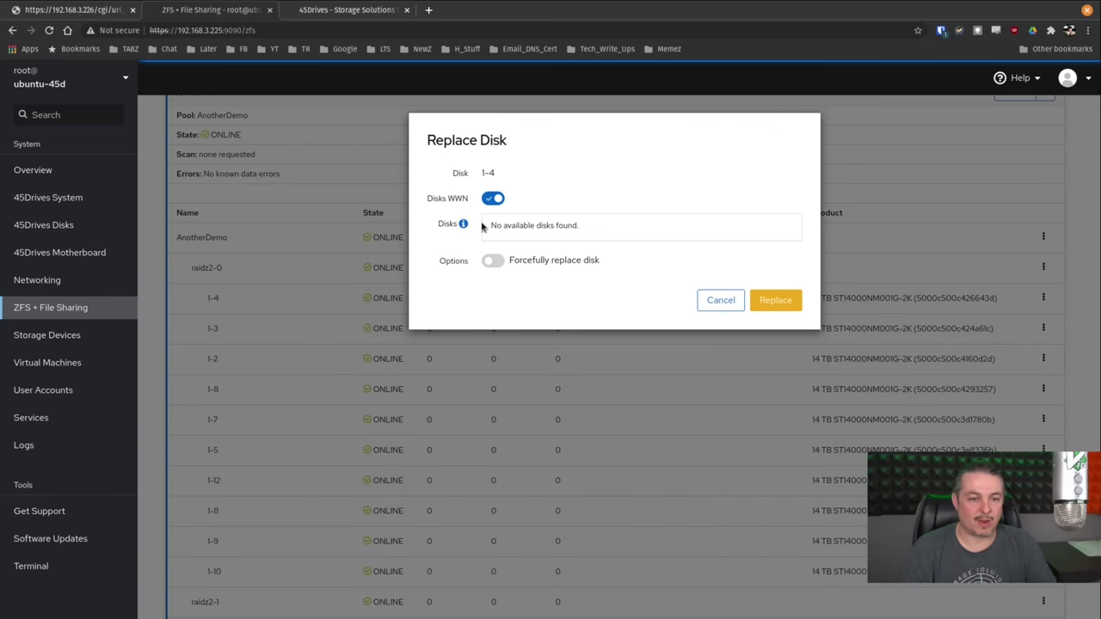
click(492, 199)
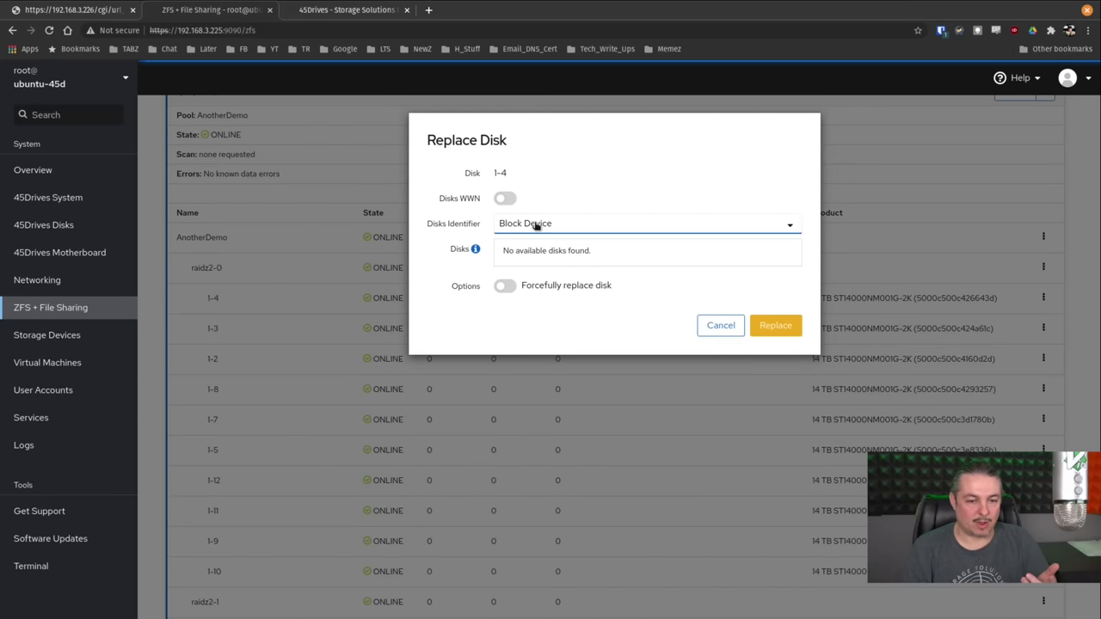
click(714, 332)
scroll(711, 331, down, 8)
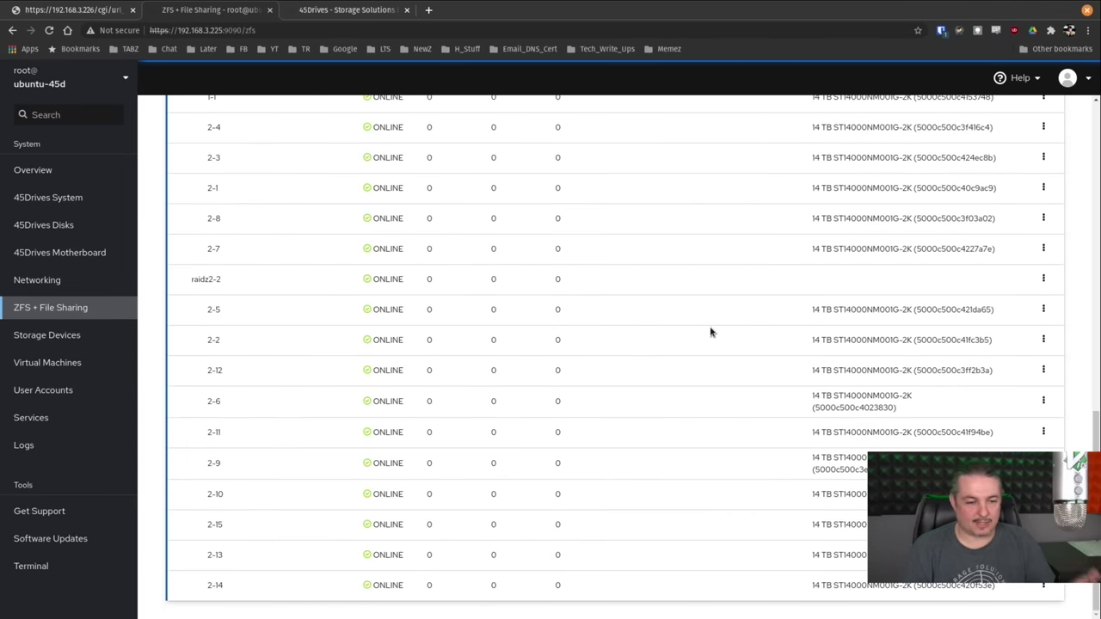
scroll(711, 330, up, 10)
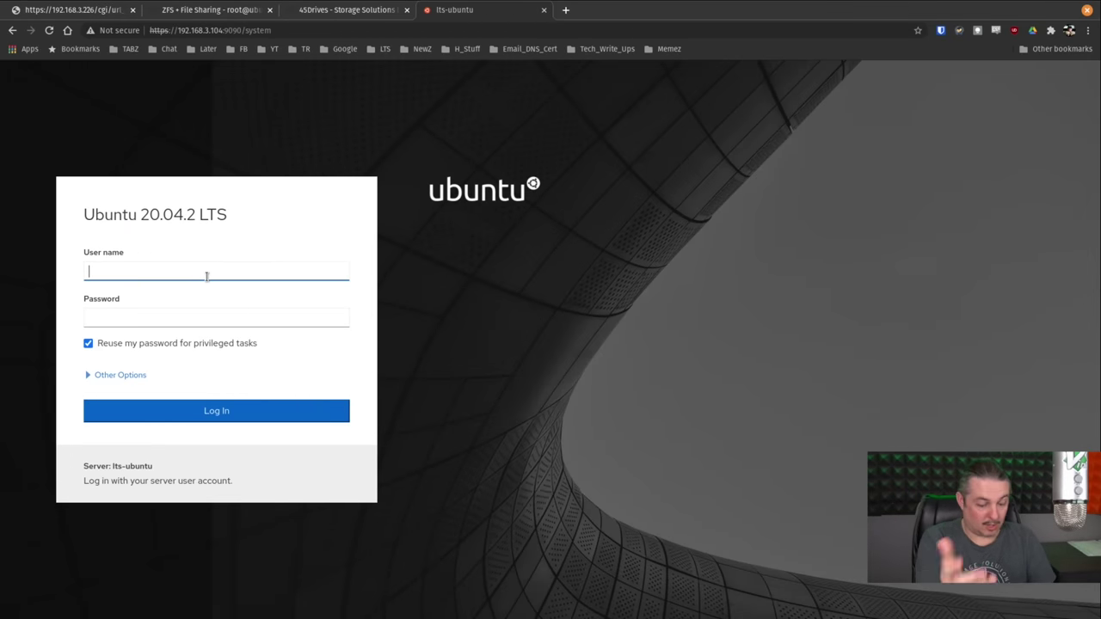
Step: Log in to the lts-ubuntu server by entering the user name and account password
text(lts)
key(Tab)
text(******)
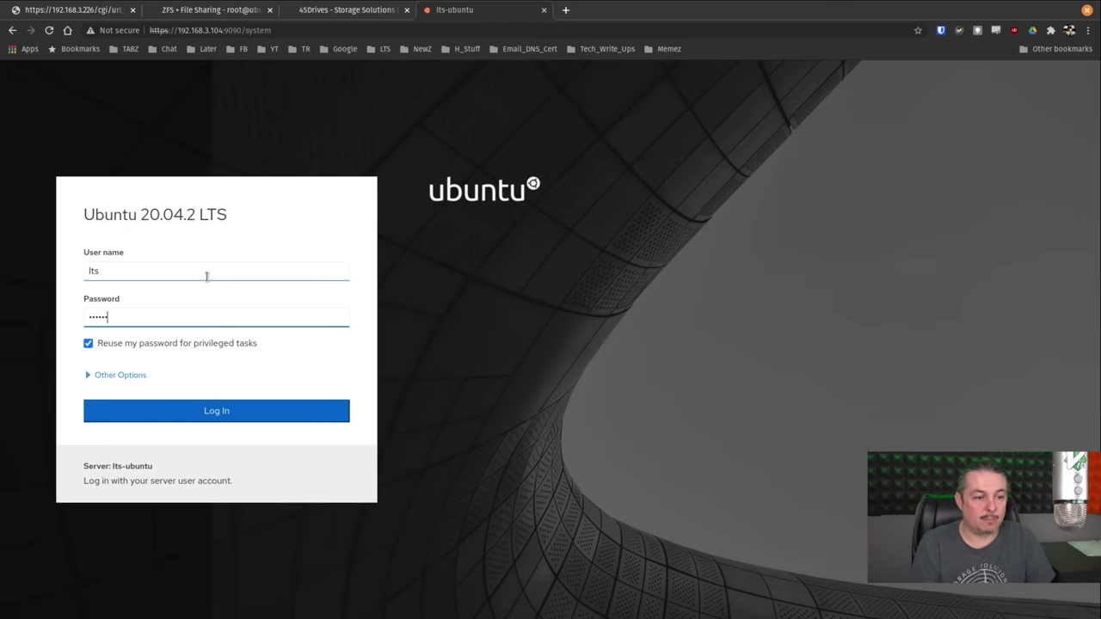
key(Return)
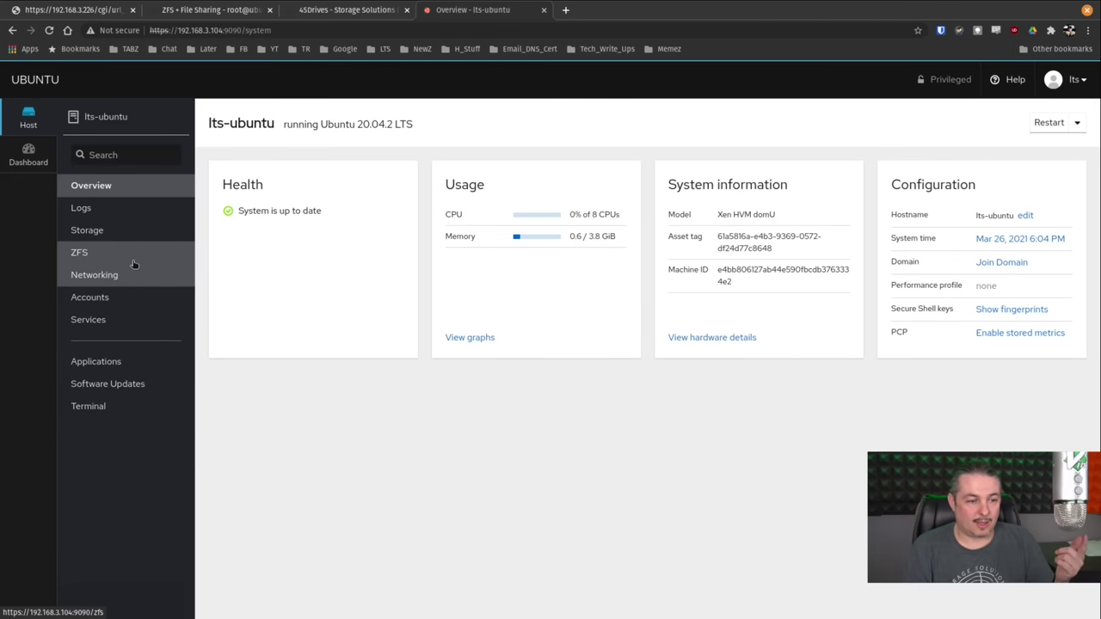
Step: Review the new storage pool options on lts-ubuntu's ZFS page, trying virtual devices RaidZ1, RaidZ2, Mirror and Disk, and cancel
click(133, 257)
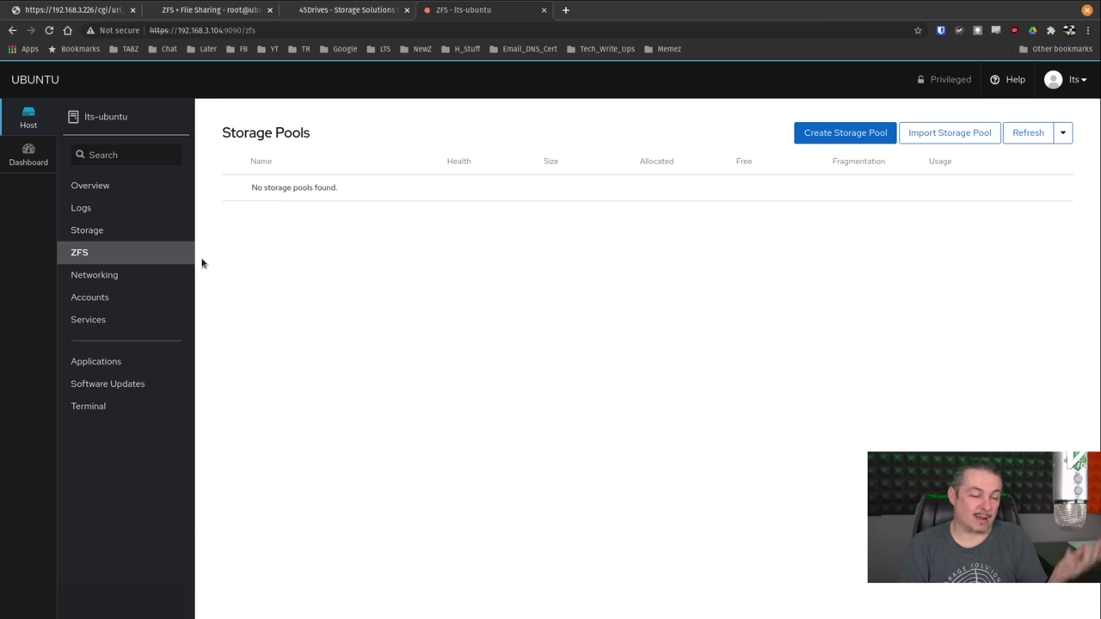
click(871, 134)
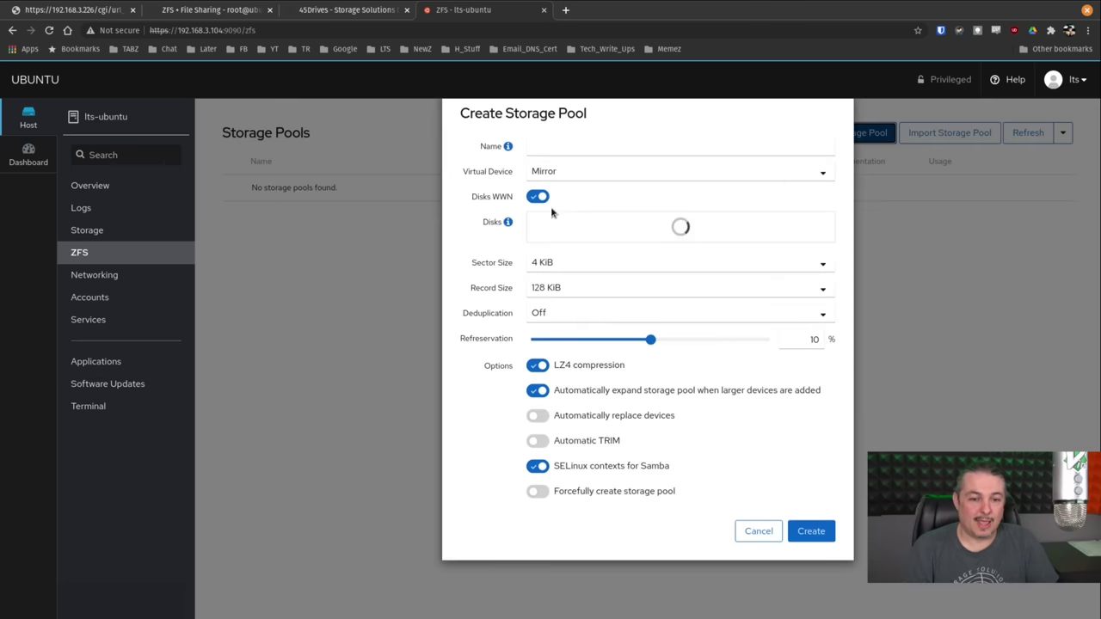
click(585, 201)
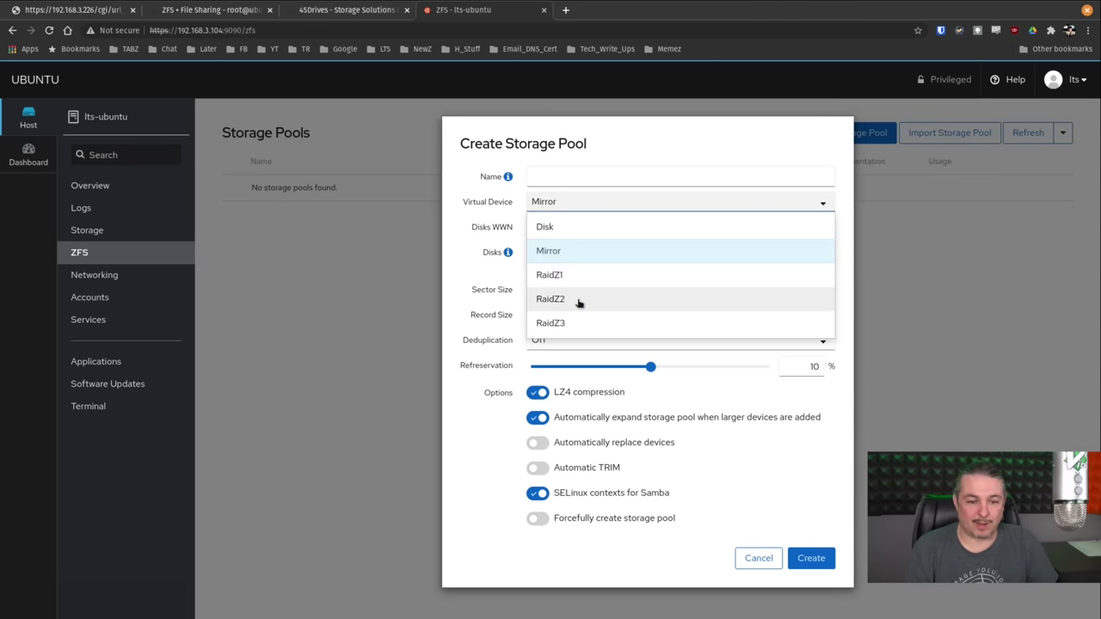
click(564, 276)
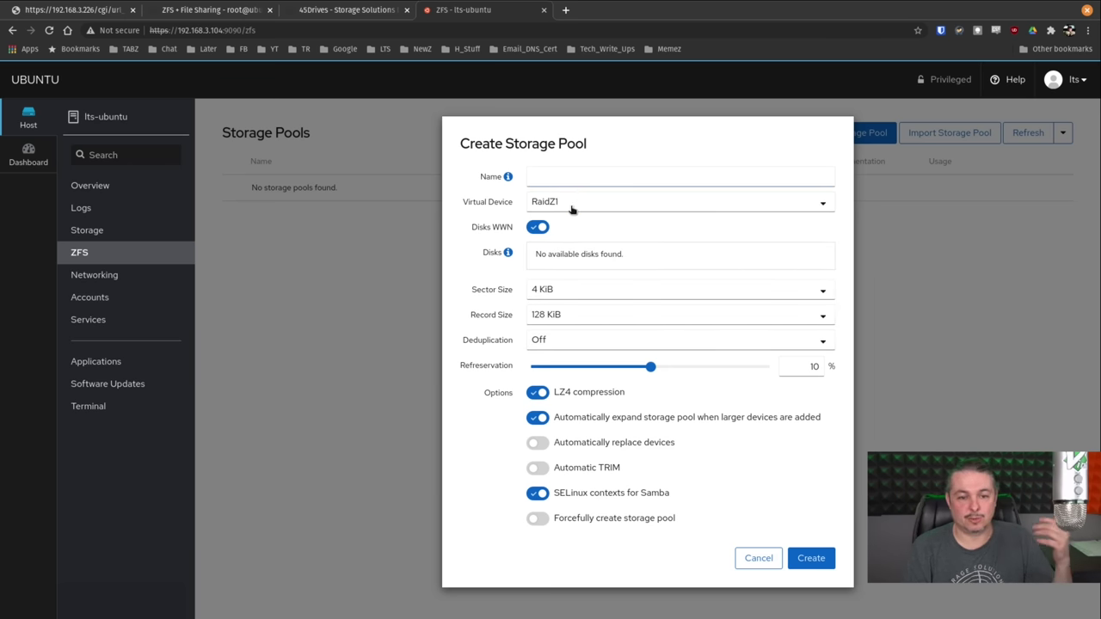
click(571, 206)
click(572, 297)
click(570, 200)
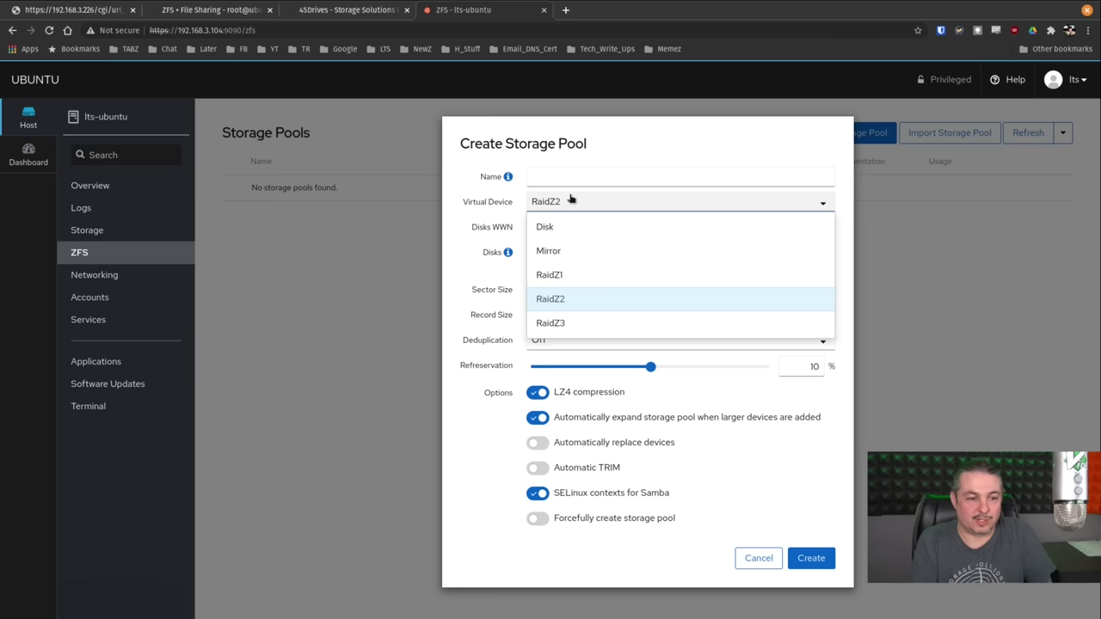
click(568, 252)
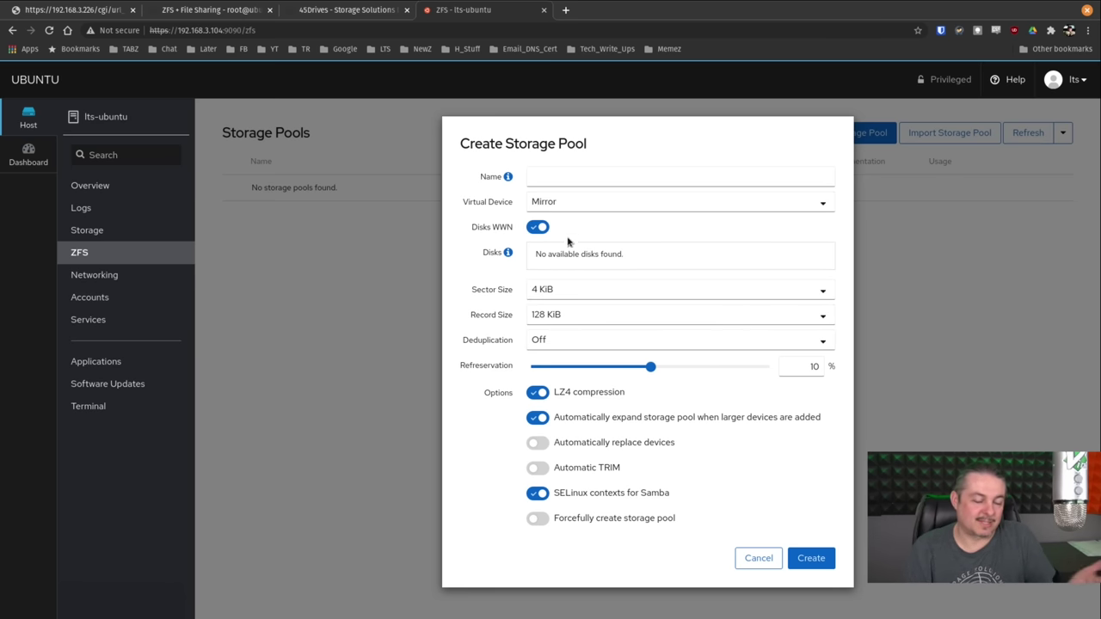
click(579, 200)
click(575, 227)
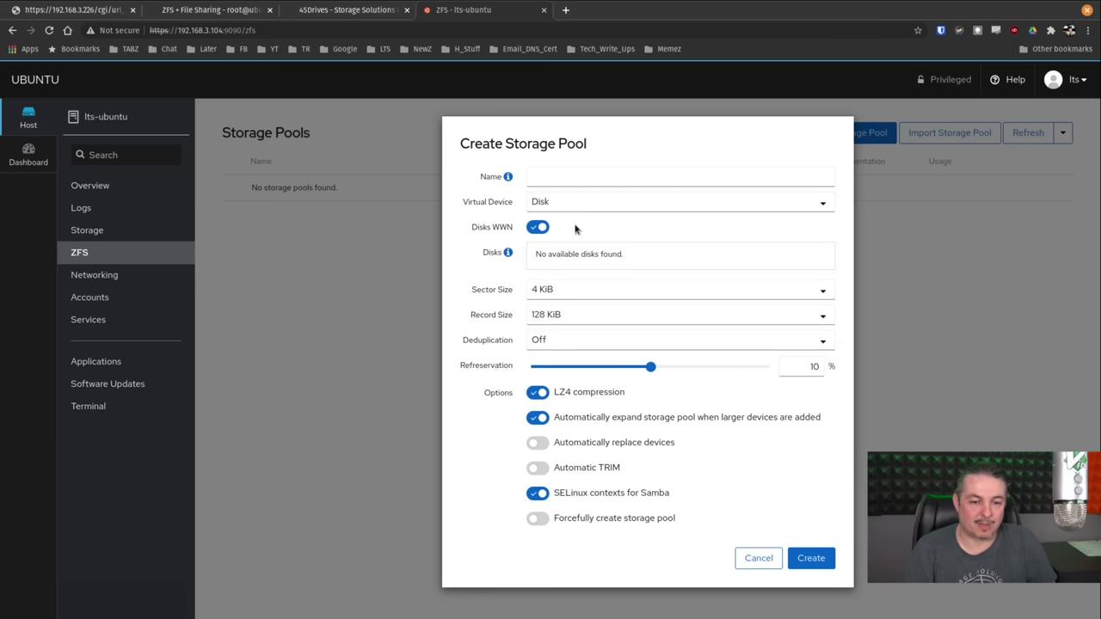
click(746, 556)
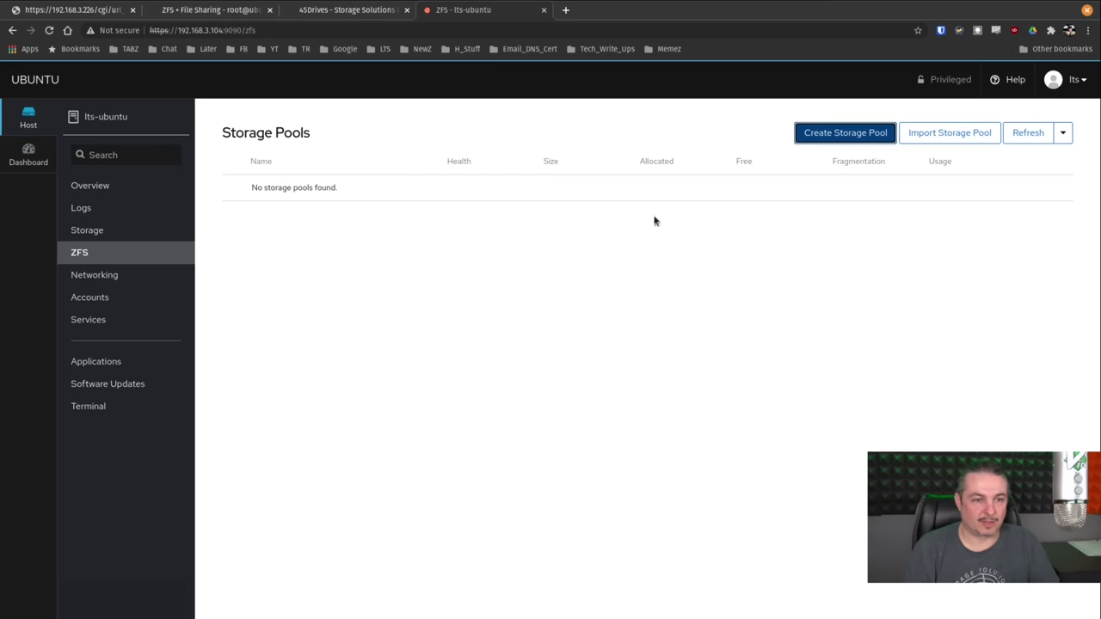
Step: Return to the ubuntu-45d console's overview and switch to the host 192.168.3.104
click(357, 16)
click(465, 10)
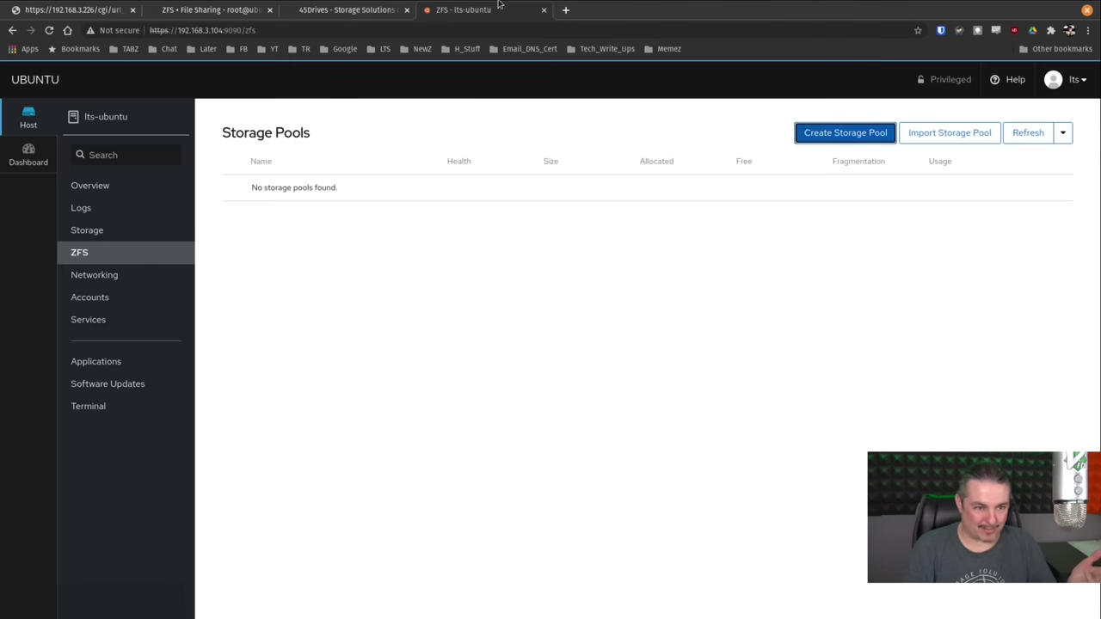
click(175, 11)
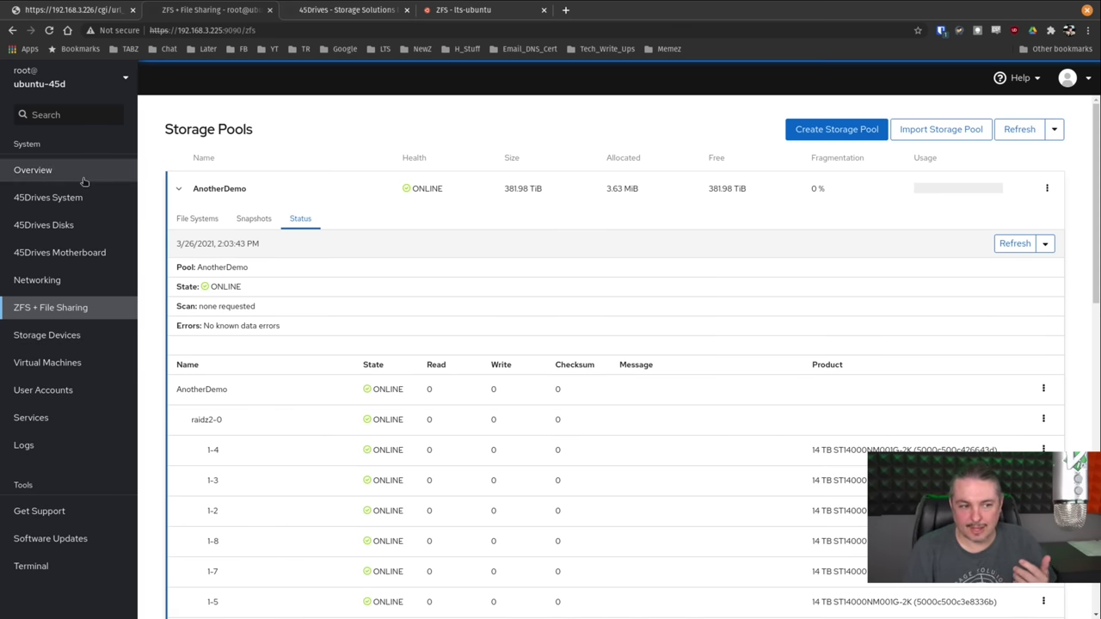
click(33, 170)
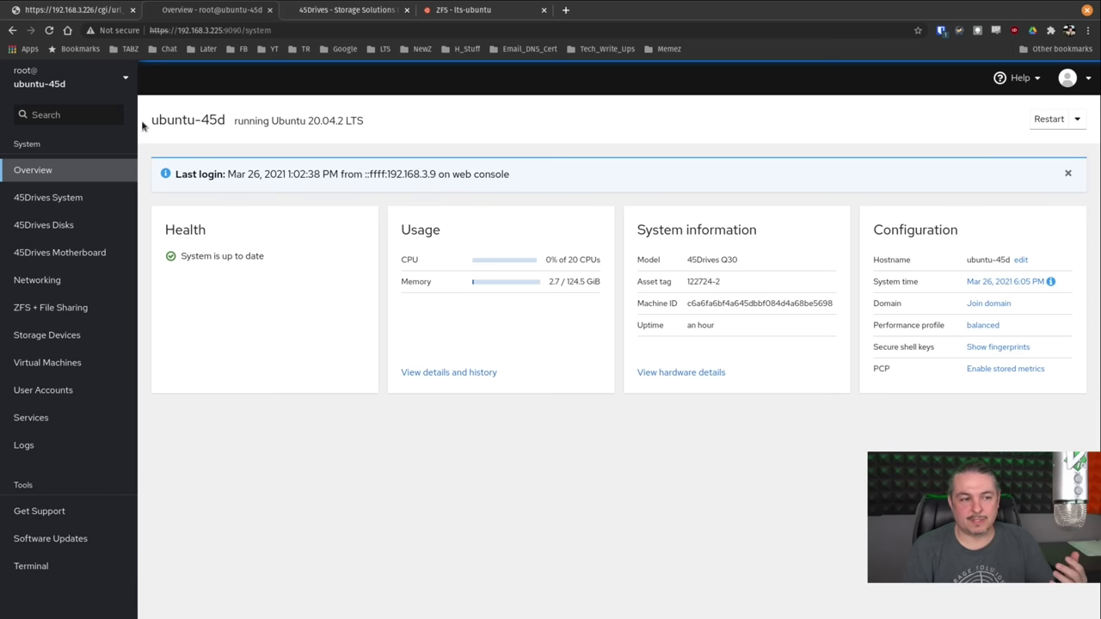
click(116, 80)
click(49, 184)
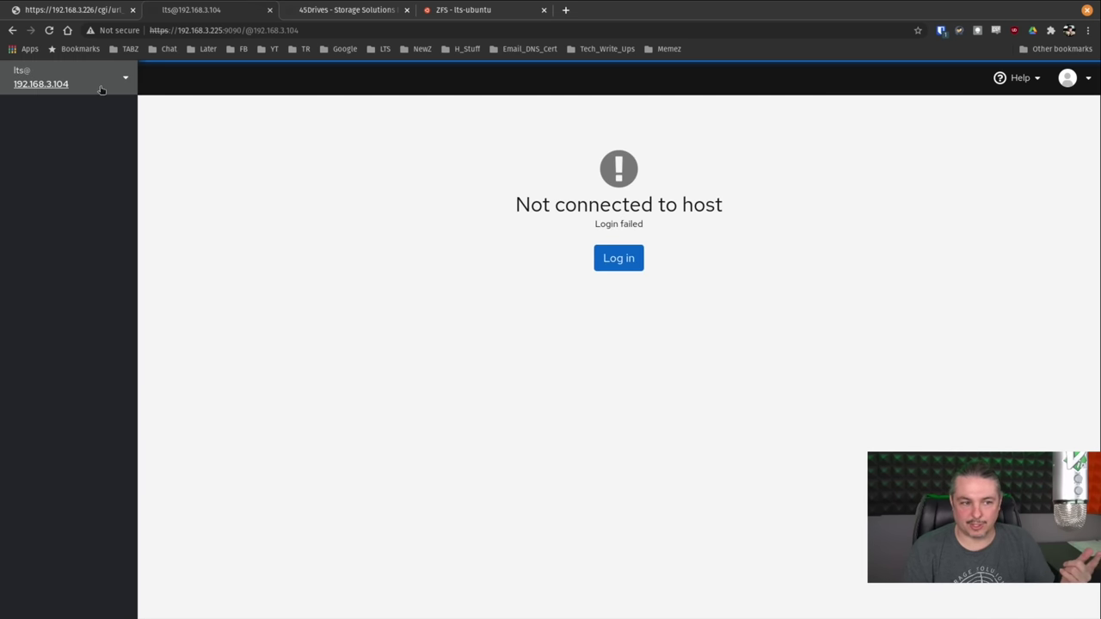
Step: Connect the ubuntu-45d console to host 192.168.3.104 by logging in with the account password
click(63, 84)
click(332, 6)
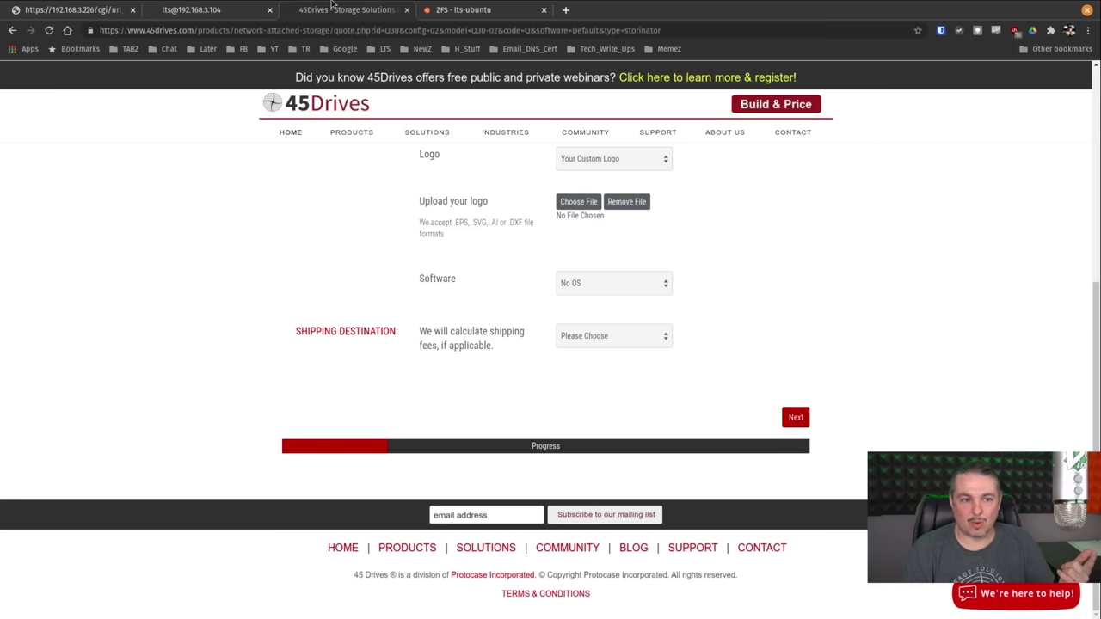
click(449, 10)
click(191, 9)
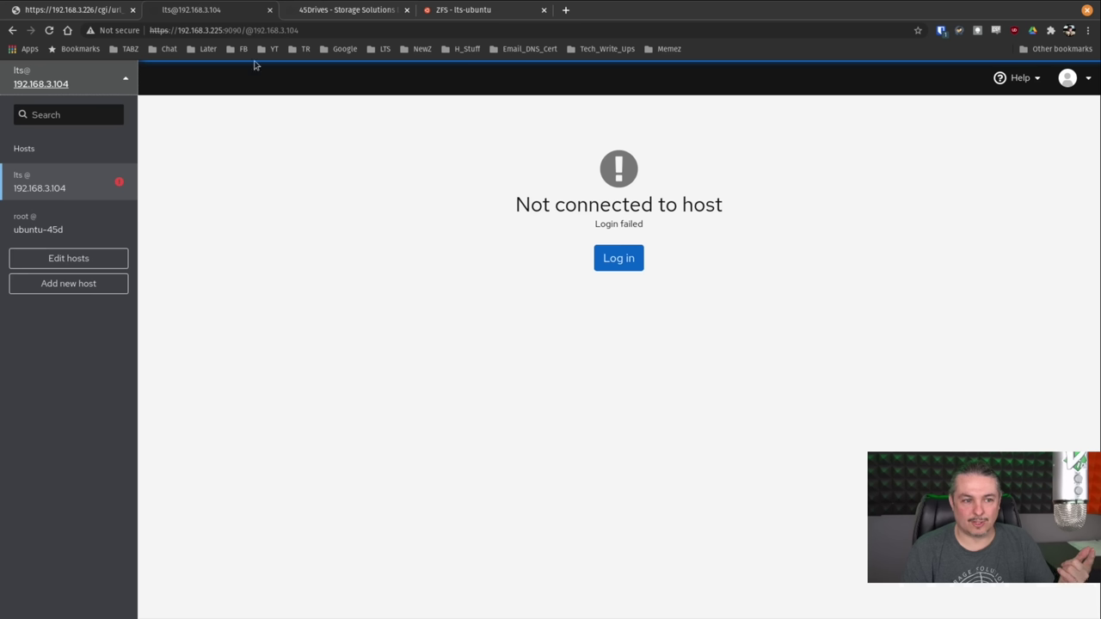
click(617, 259)
click(507, 183)
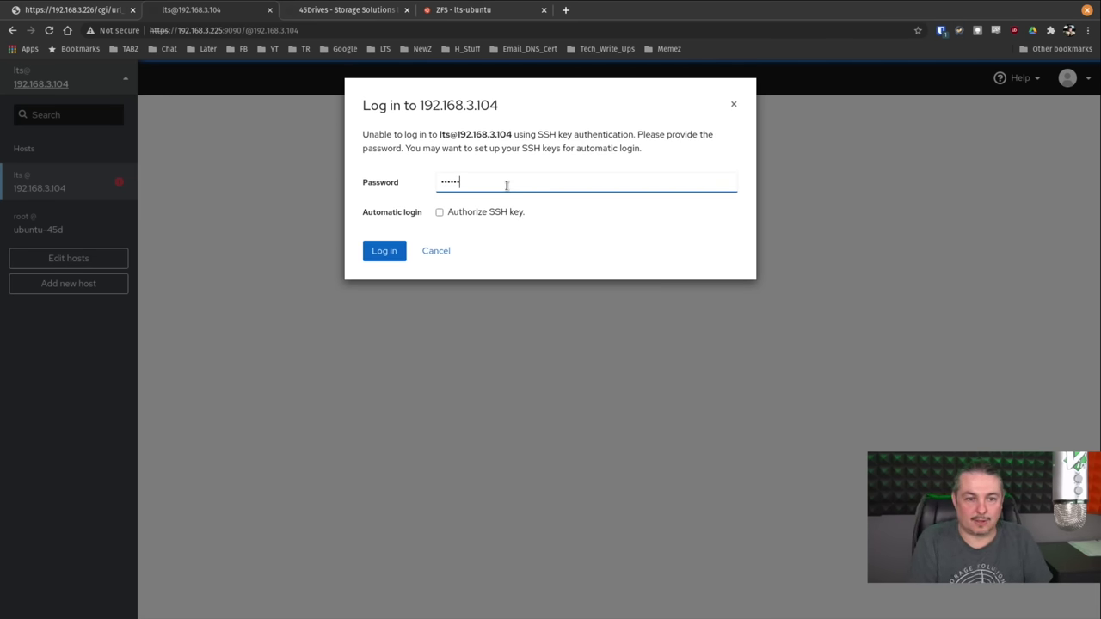
click(375, 253)
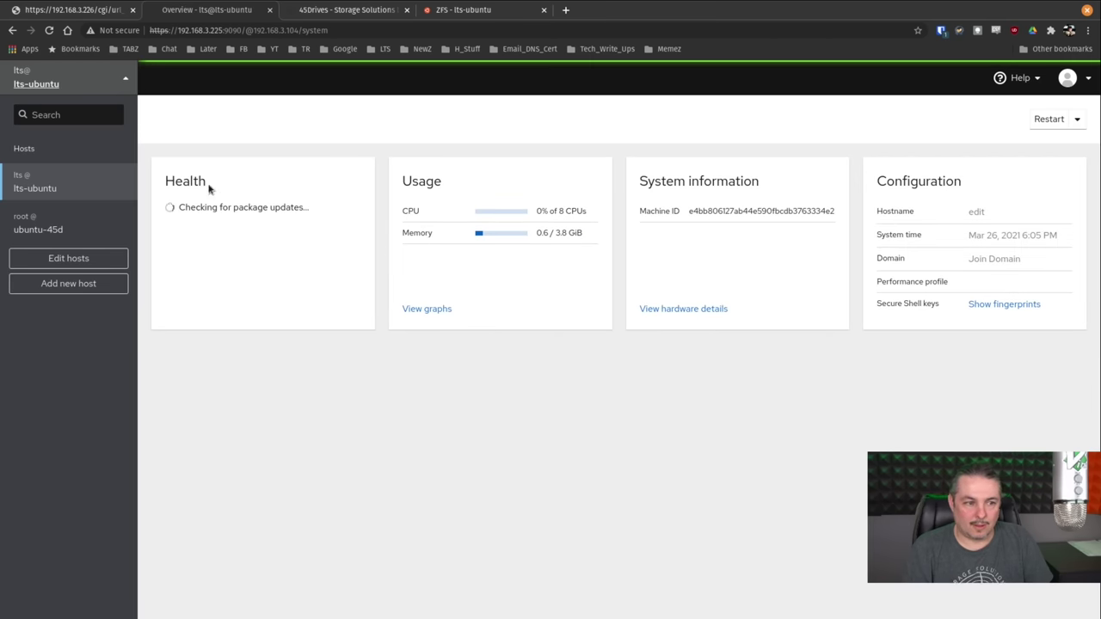
Step: Switch between the ubuntu-45d and lts-ubuntu hosts, close the 45Drives website and separate lts-ubuntu browser pages, and return to ubuntu-45d
click(69, 217)
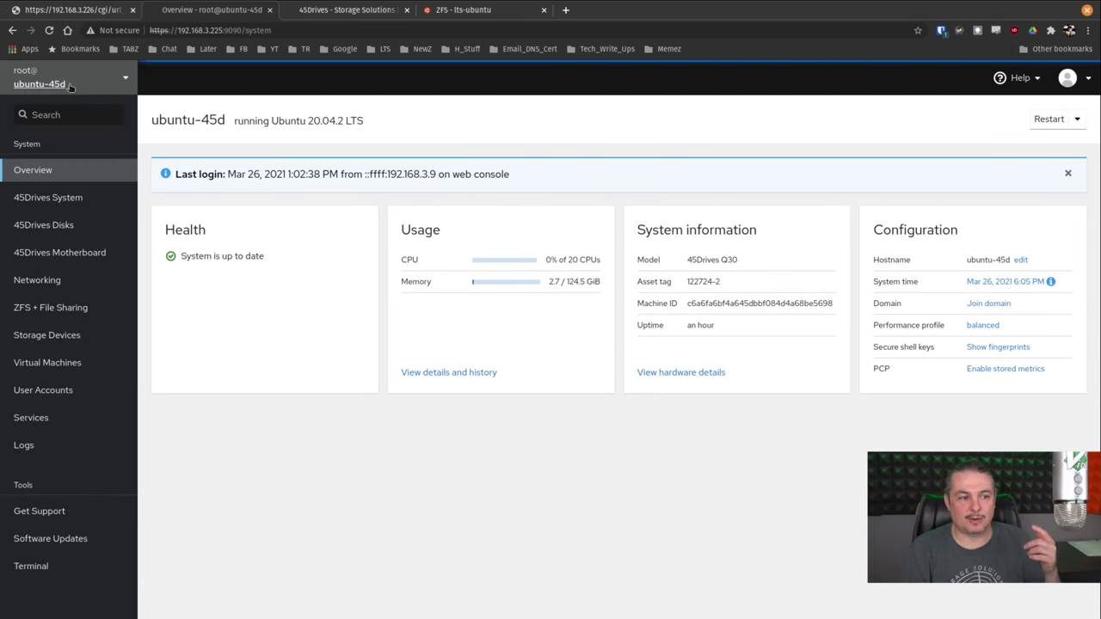
click(38, 79)
click(35, 184)
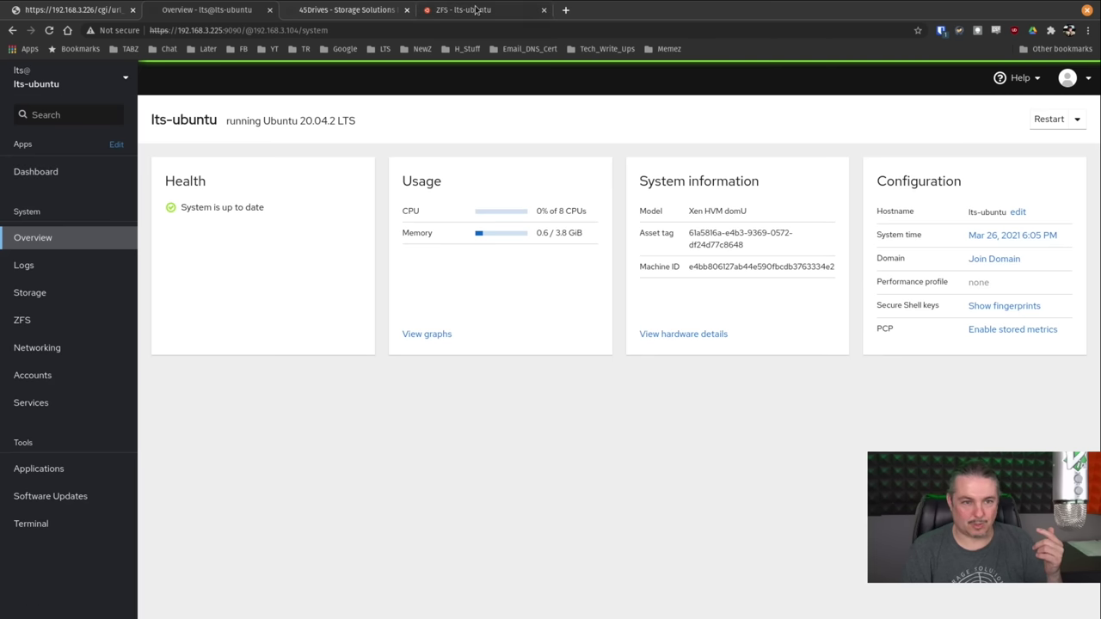
middle_click(343, 9)
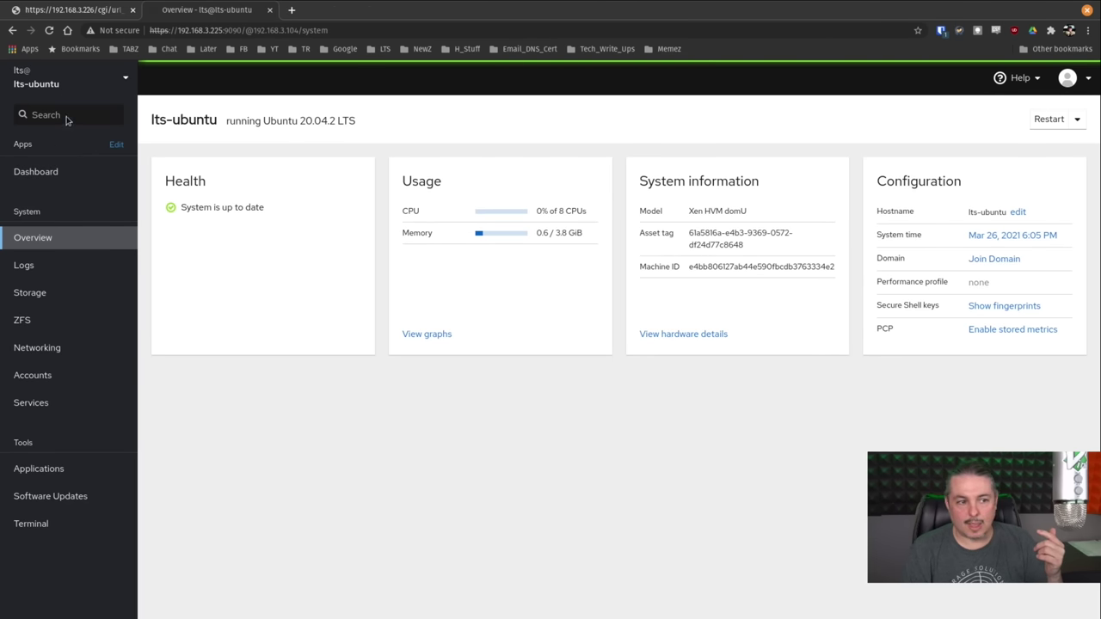
click(70, 86)
click(49, 221)
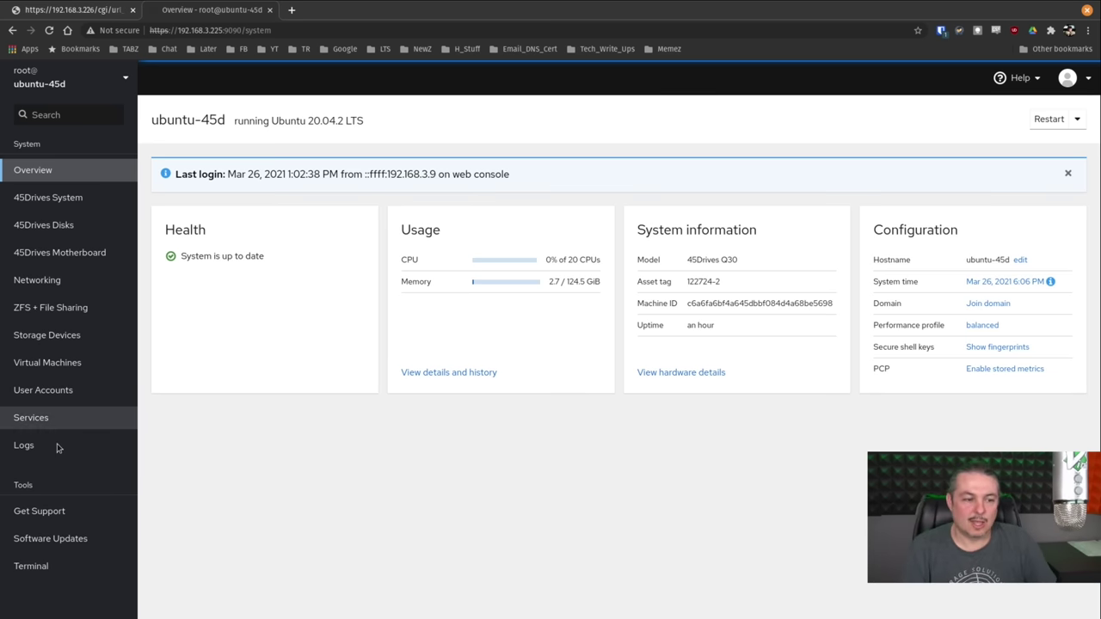
Step: View the 45Drives System, Disks and Motherboard pages of ubuntu-45d
click(88, 199)
click(82, 226)
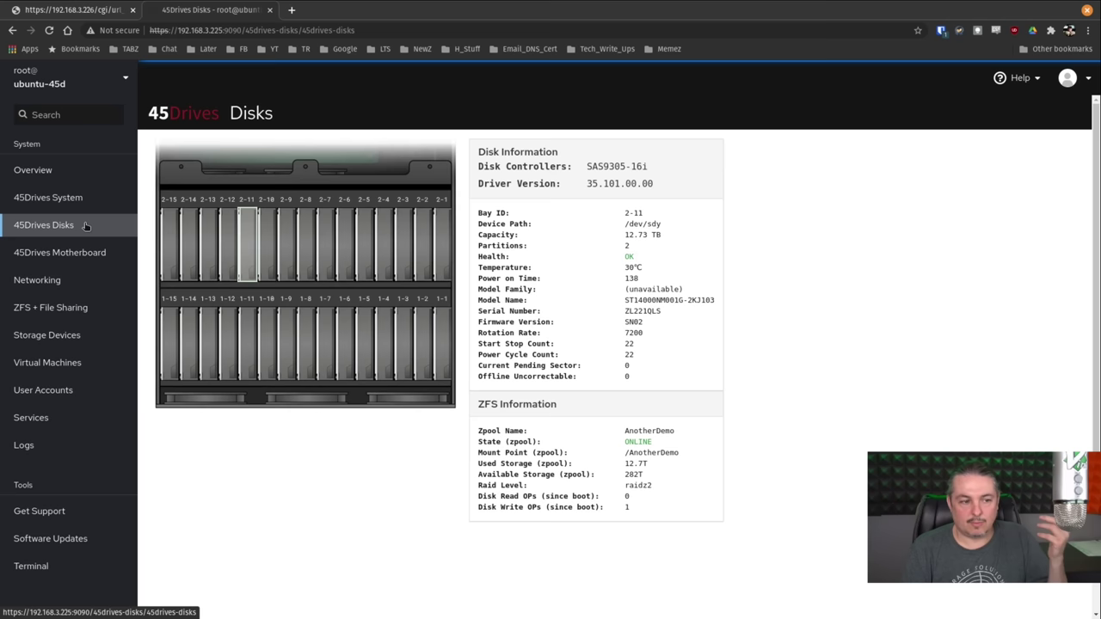
click(84, 256)
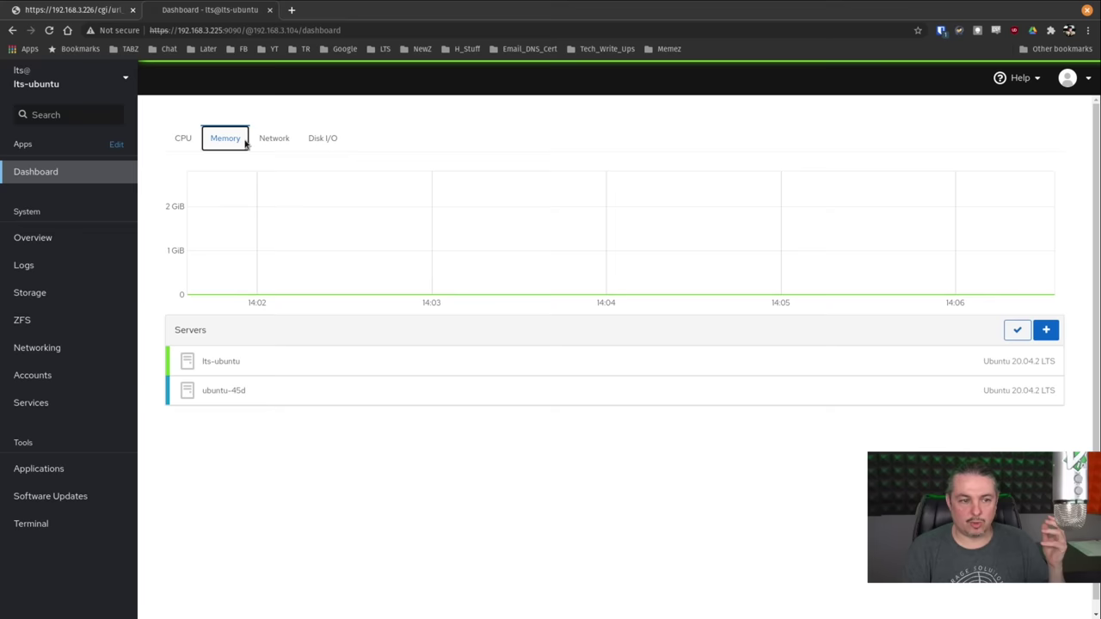
Step: Check the network and disk I/O graphs on the lts-ubuntu dashboard and switch back to ubuntu-45d
click(272, 140)
click(323, 138)
click(51, 79)
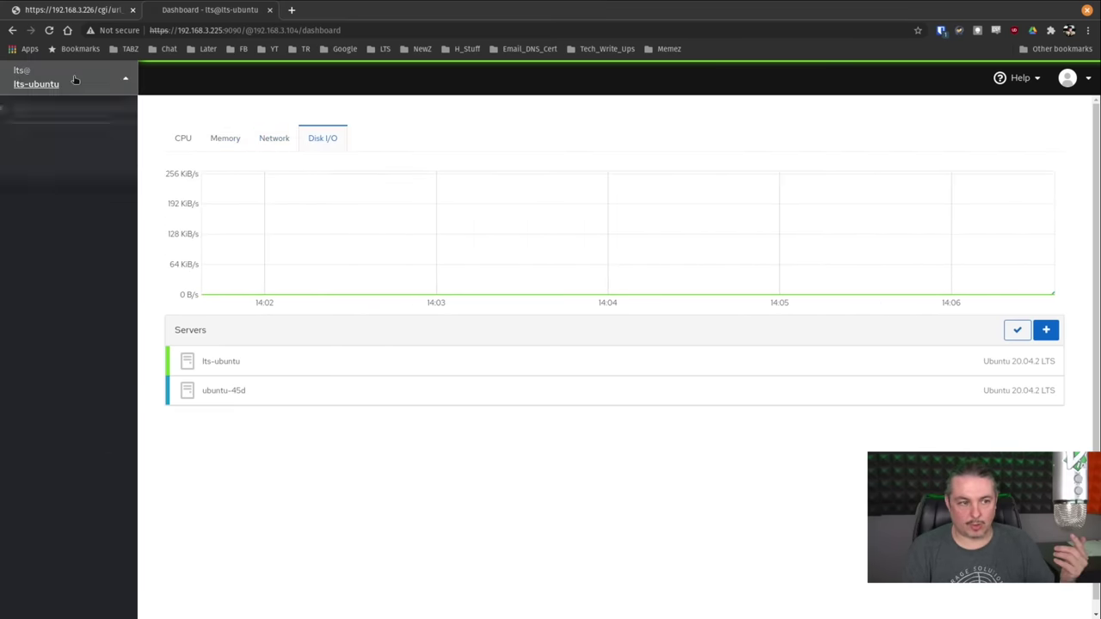
click(49, 226)
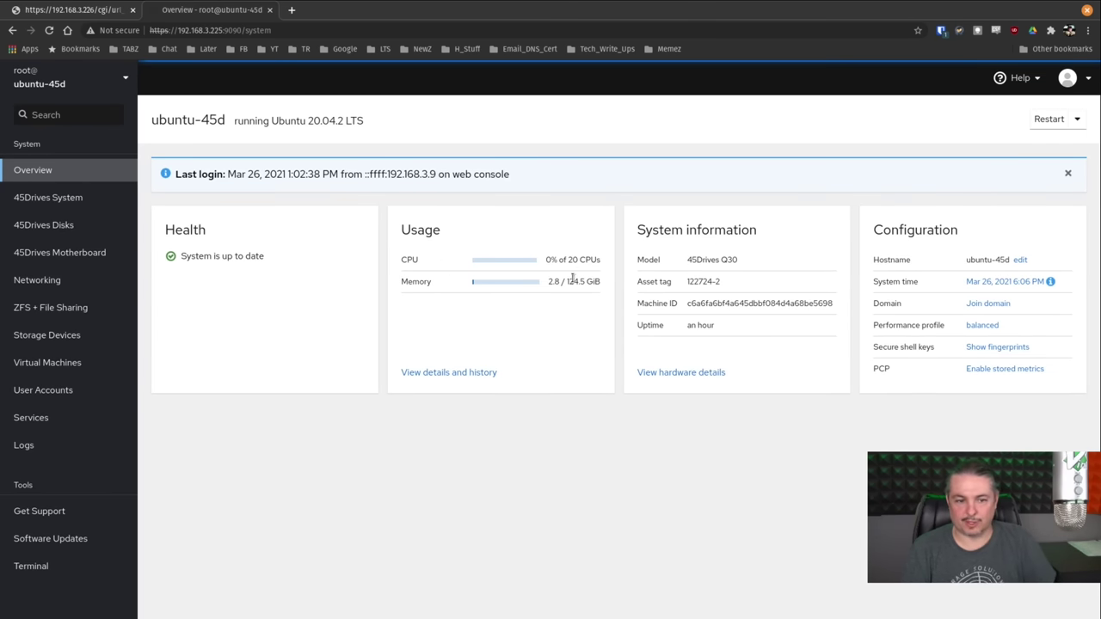
Step: Examine the CPU, memory, disk and network performance metrics of ubuntu-45d and open its system logs
click(451, 375)
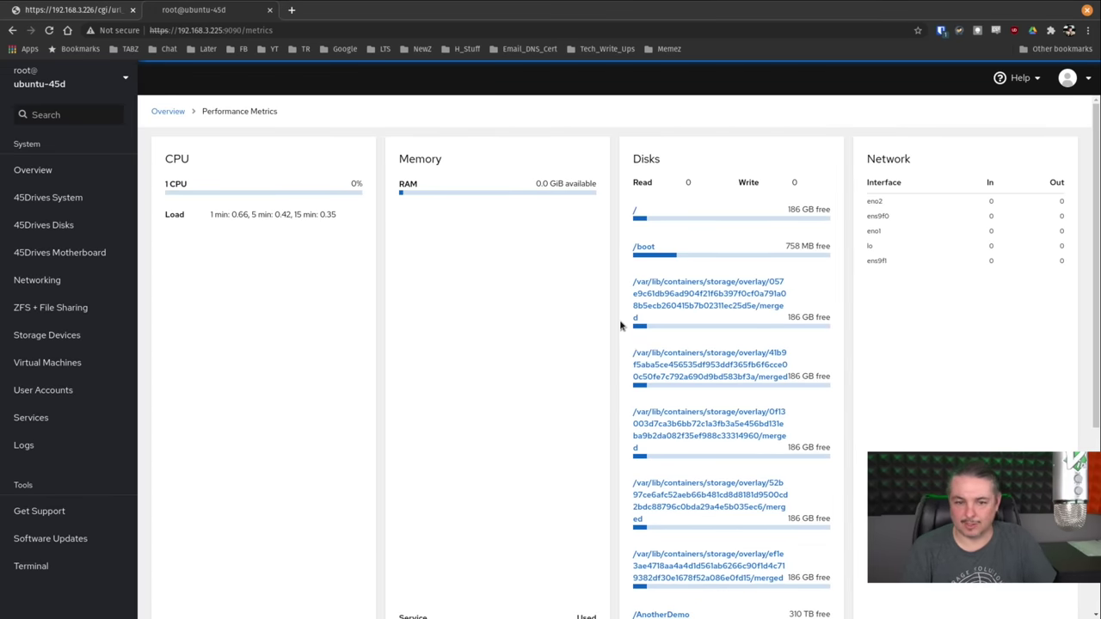
scroll(618, 325, down, 5)
scroll(614, 321, up, 5)
scroll(614, 320, down, 5)
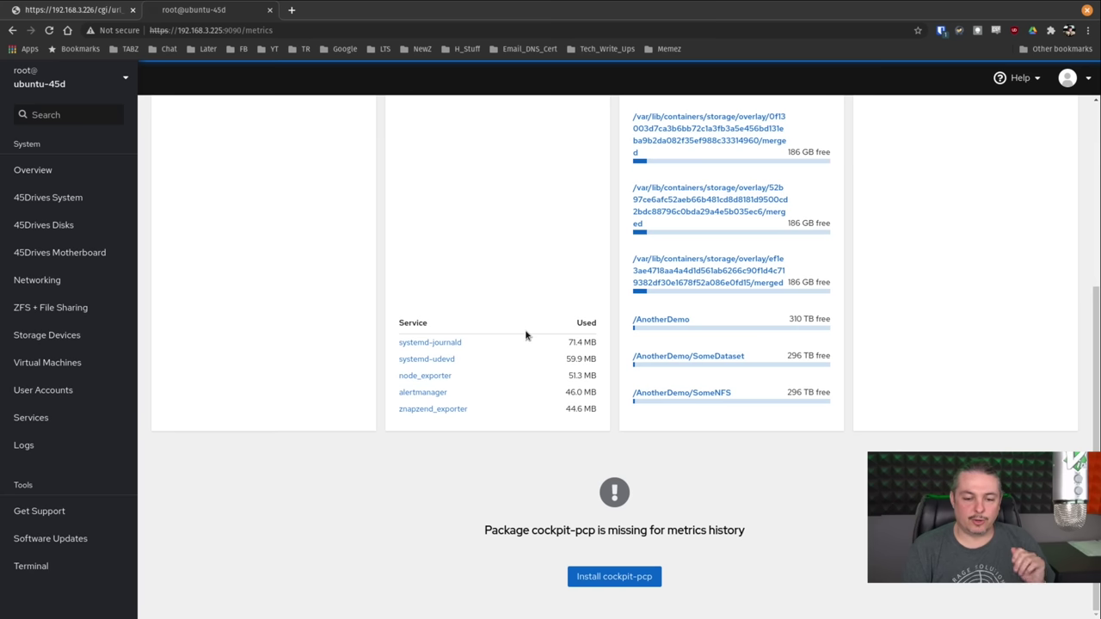
scroll(527, 336, up, 5)
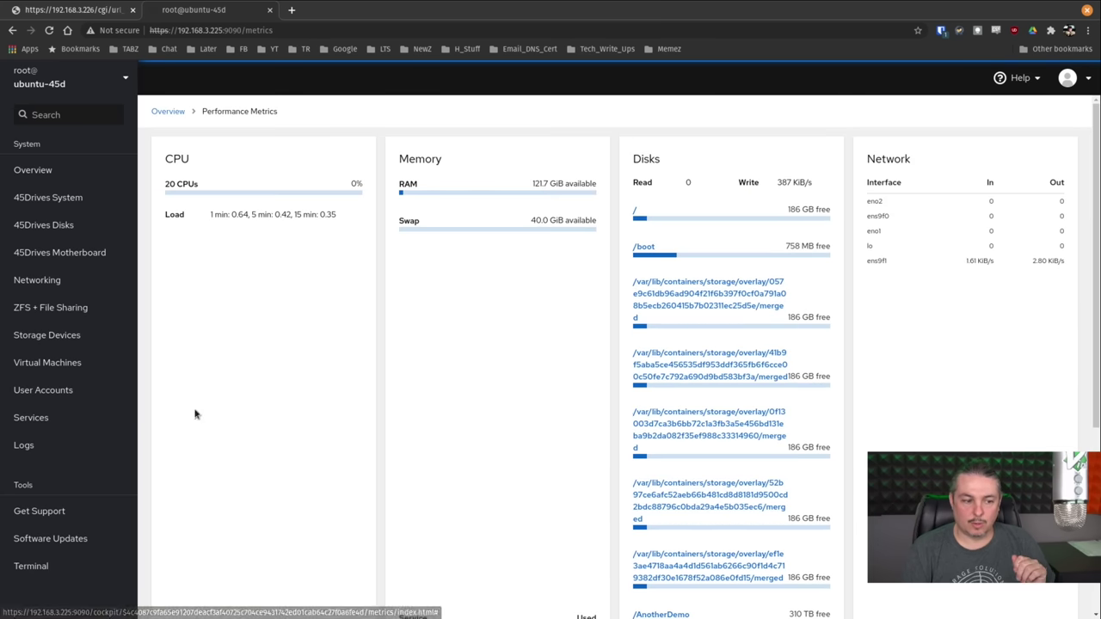
click(24, 445)
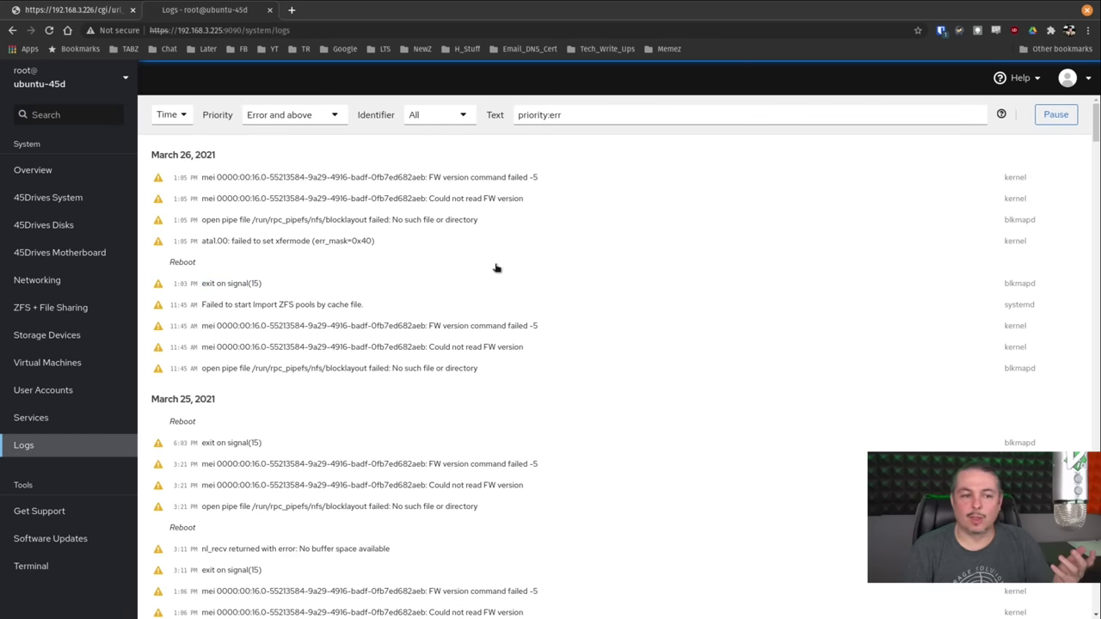
Step: Filter the ubuntu-45d logs by priority Critical and above, and switch the filter to Warning and above
click(596, 116)
click(333, 116)
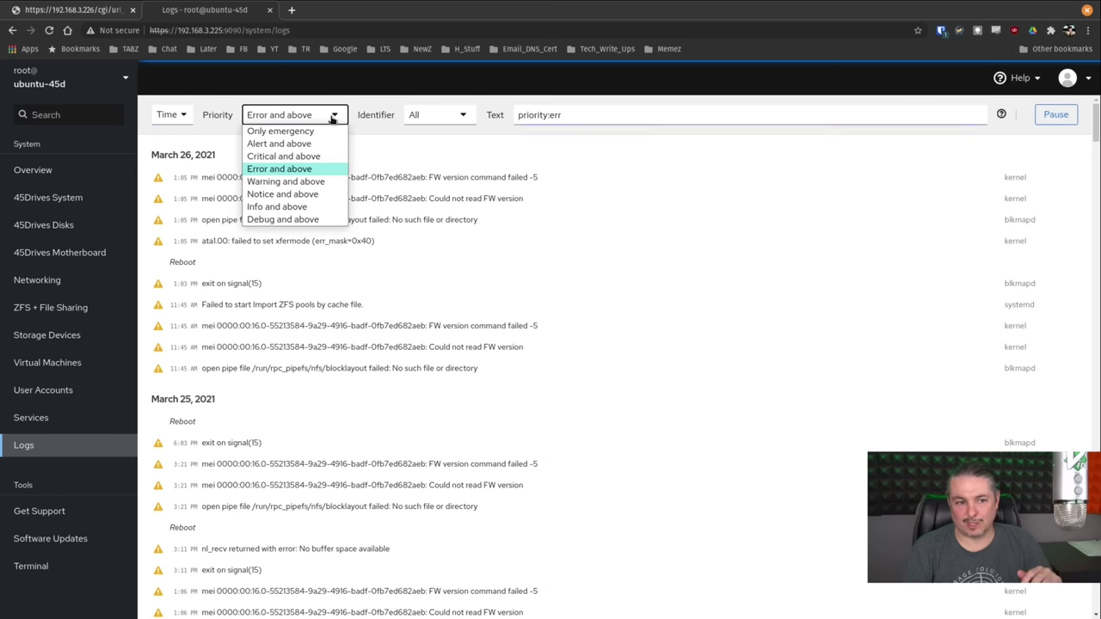
click(320, 156)
click(321, 116)
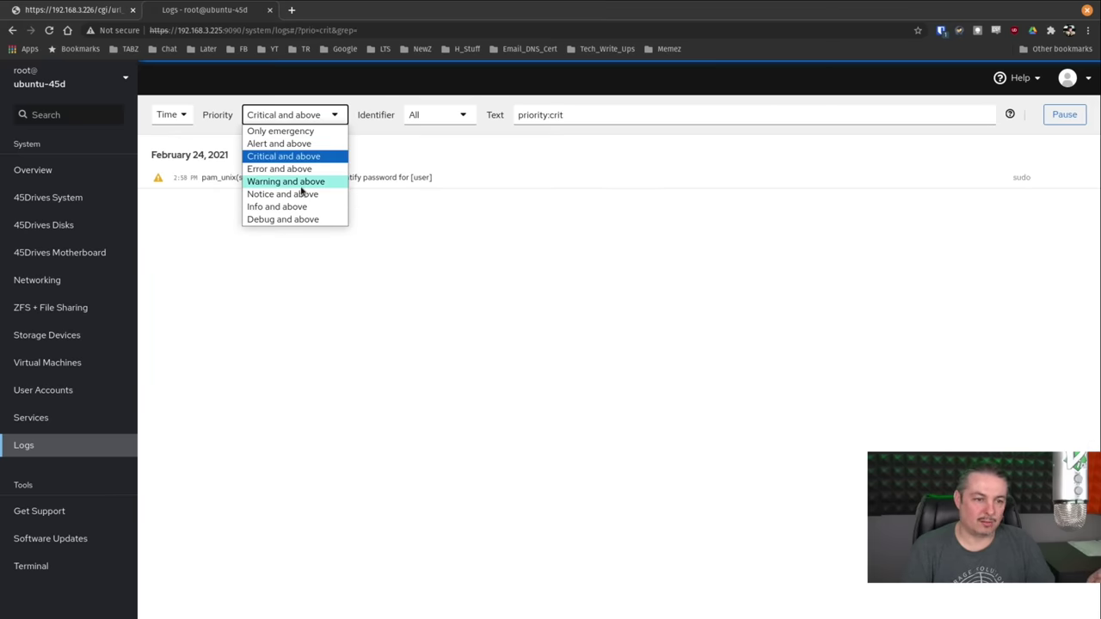
click(305, 191)
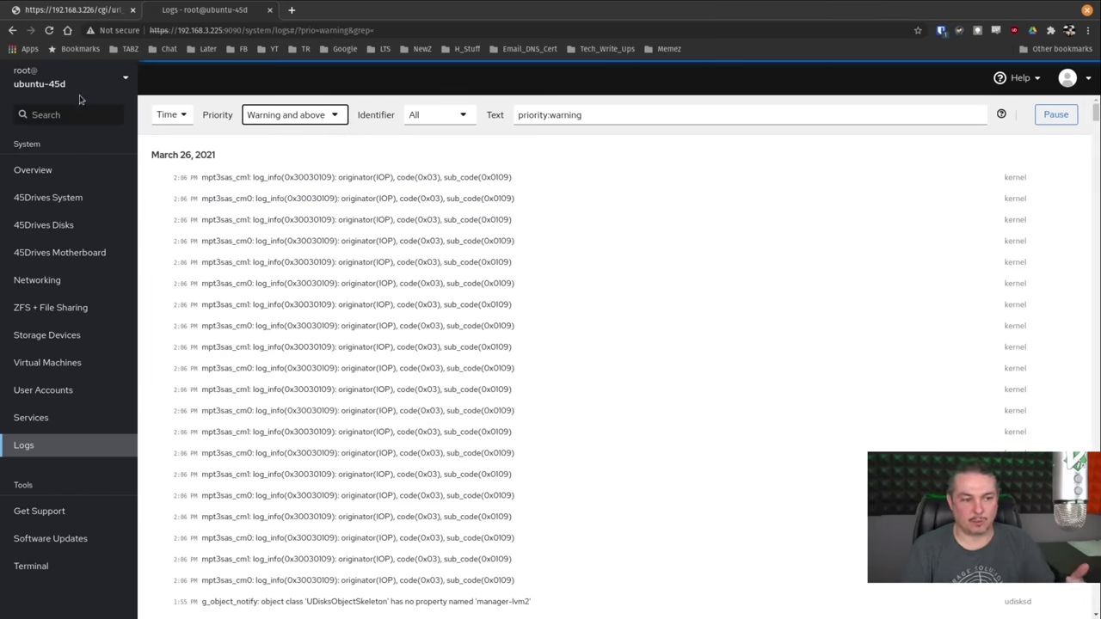
Step: Switch to the lts-ubuntu host and open its system logs
click(47, 79)
click(43, 184)
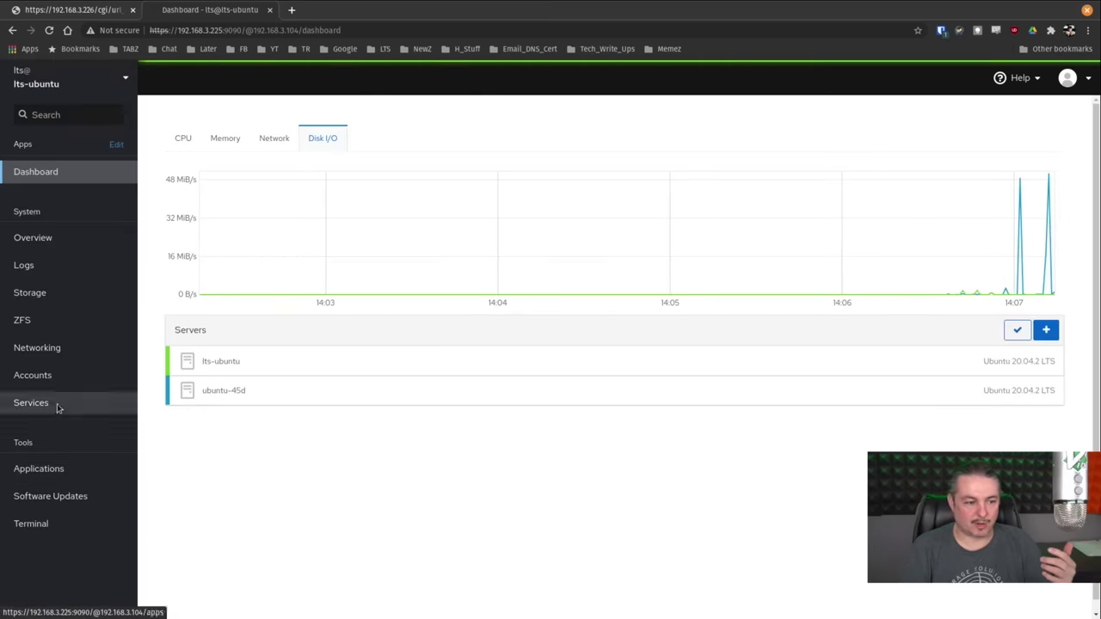
click(51, 267)
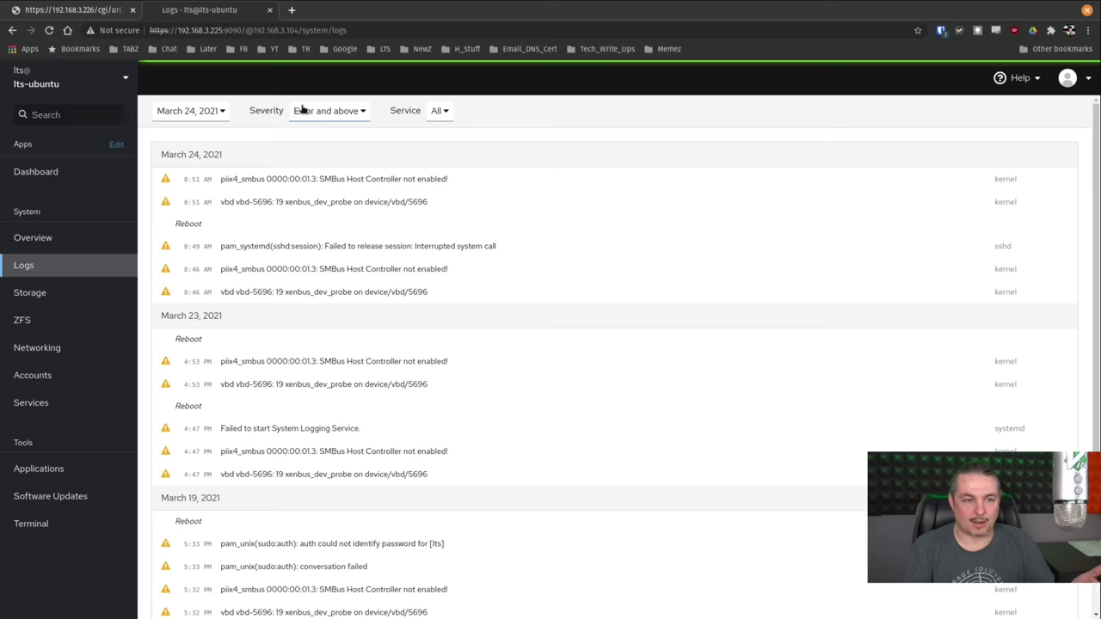
Step: Filter the lts-ubuntu logs by severity using Only Emergency, Critical and above, and Error and above in turn
click(308, 111)
click(336, 160)
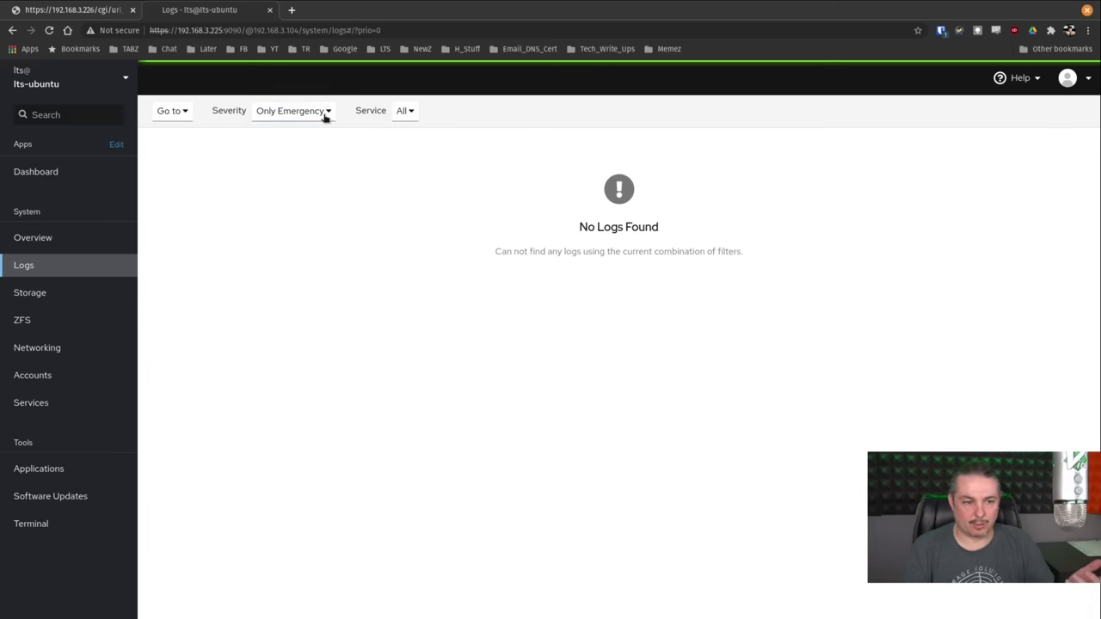
click(325, 113)
click(332, 209)
click(302, 115)
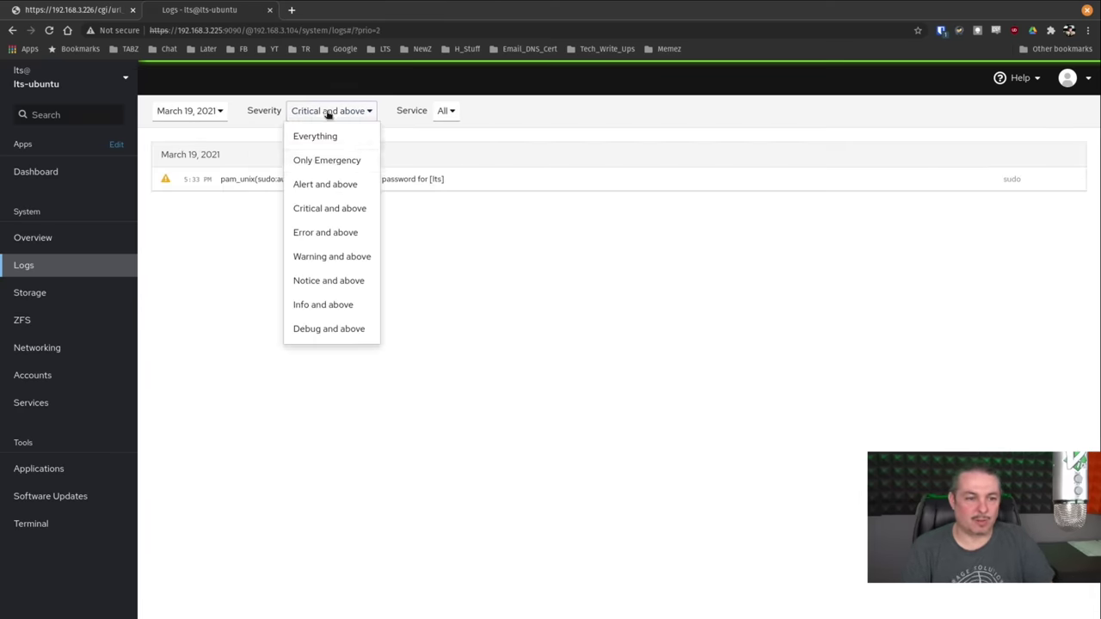
click(335, 233)
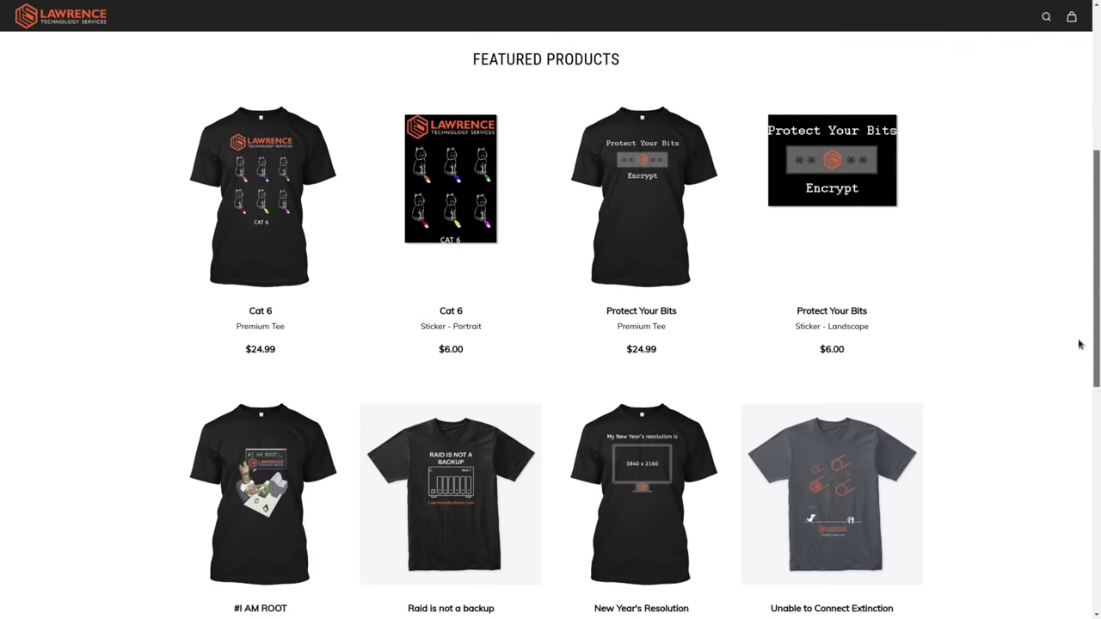
click(269, 183)
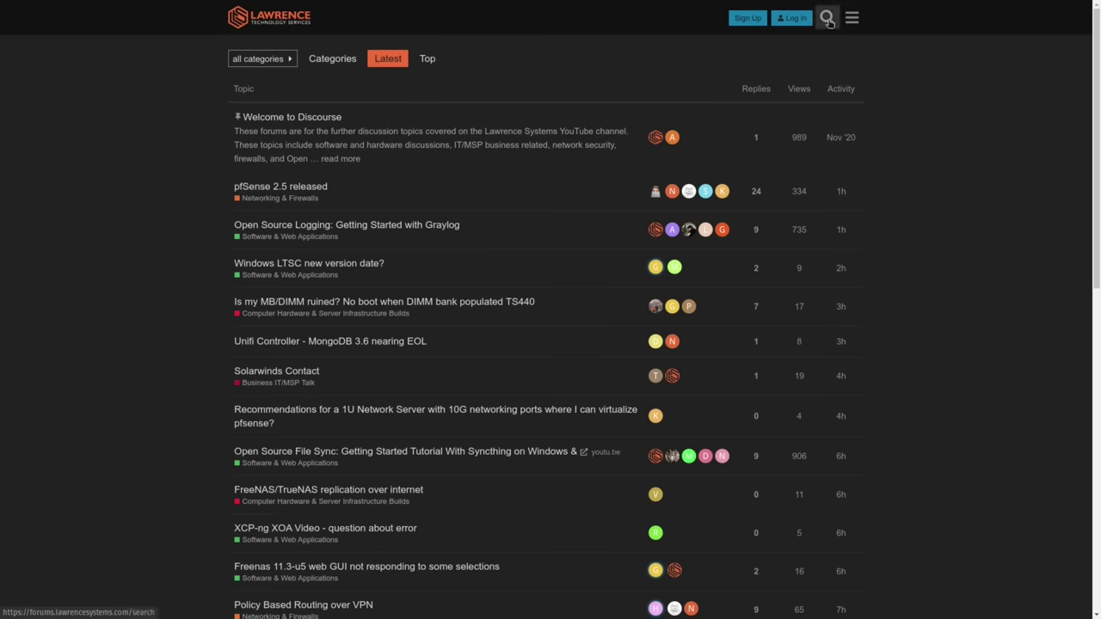
Step: Search the Lawrence Systems forum for dns and read the DNS Malware Filtering Compared topic, including its script and replies
click(828, 19)
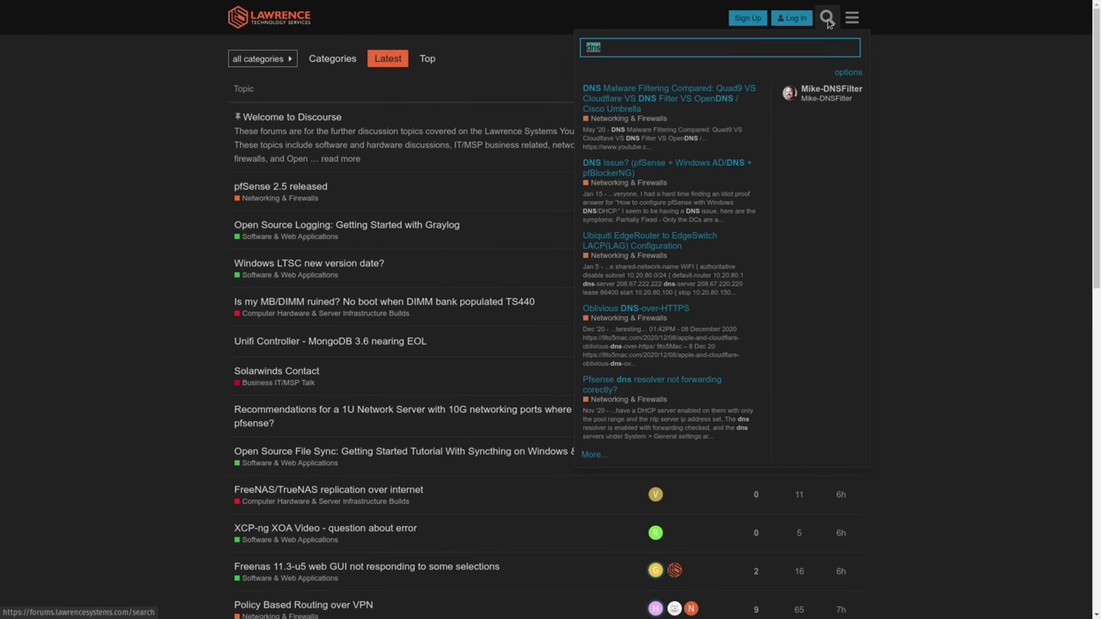
click(695, 91)
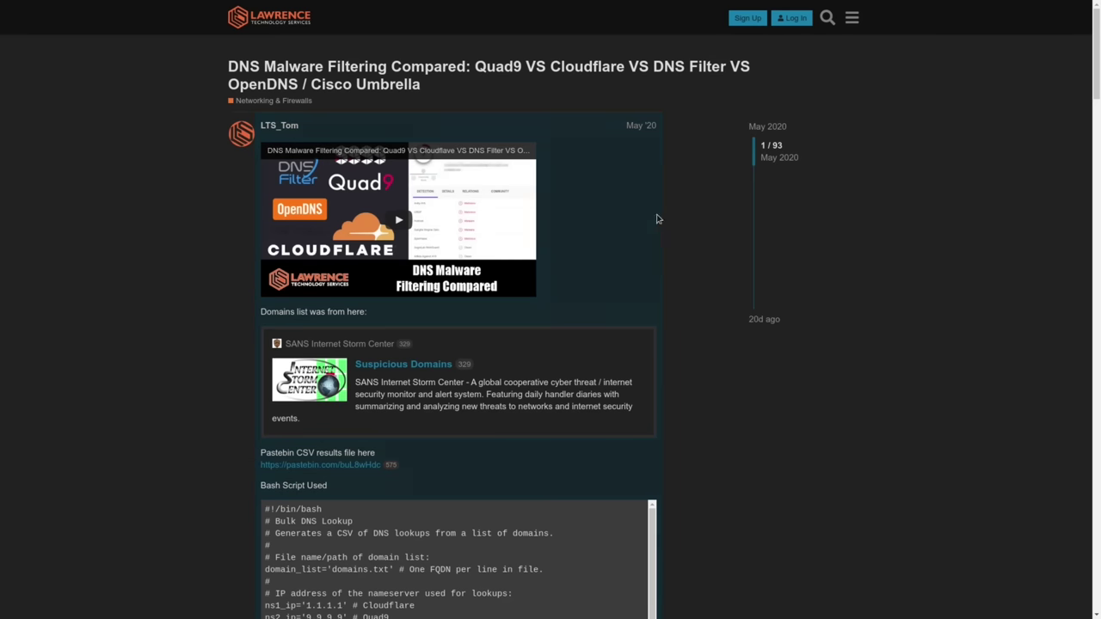
scroll(707, 214, down, 2)
scroll(714, 212, down, 10)
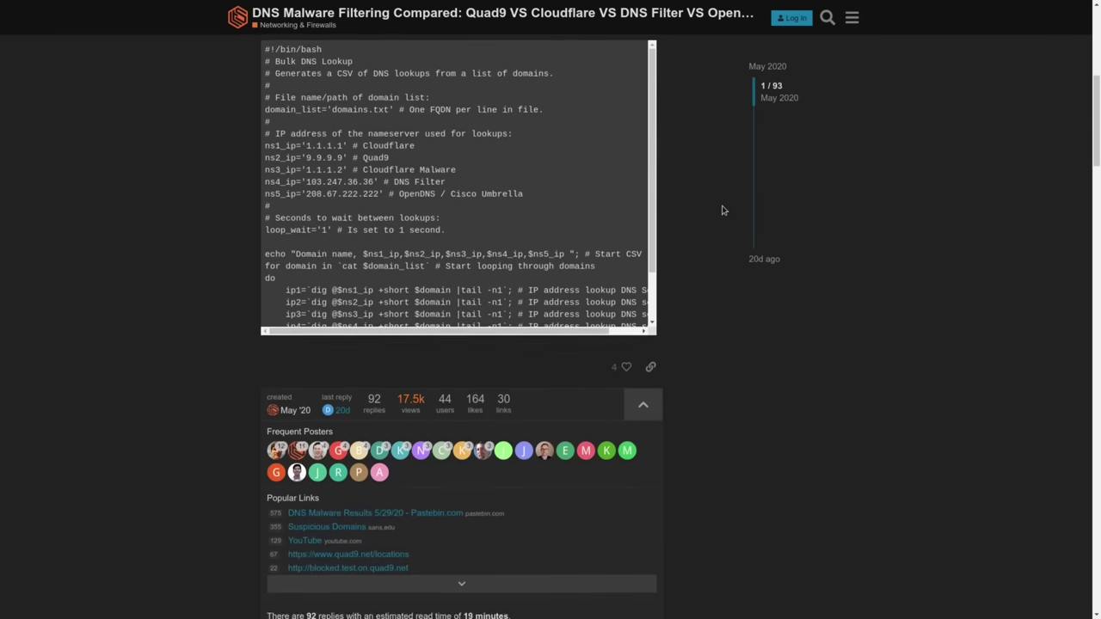
scroll(736, 209, down, 5)
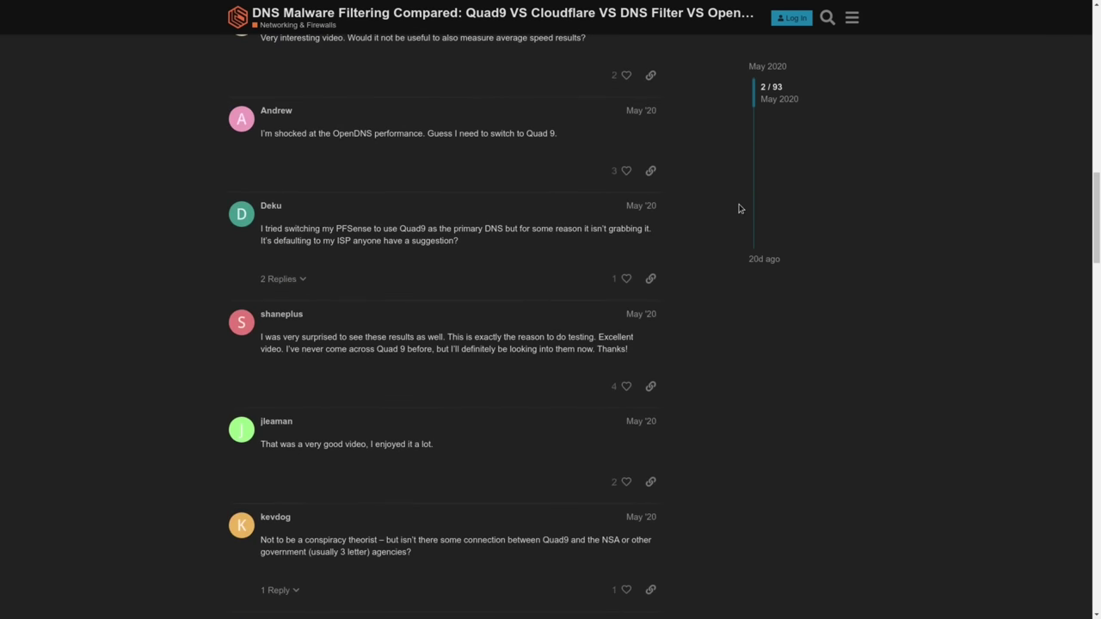